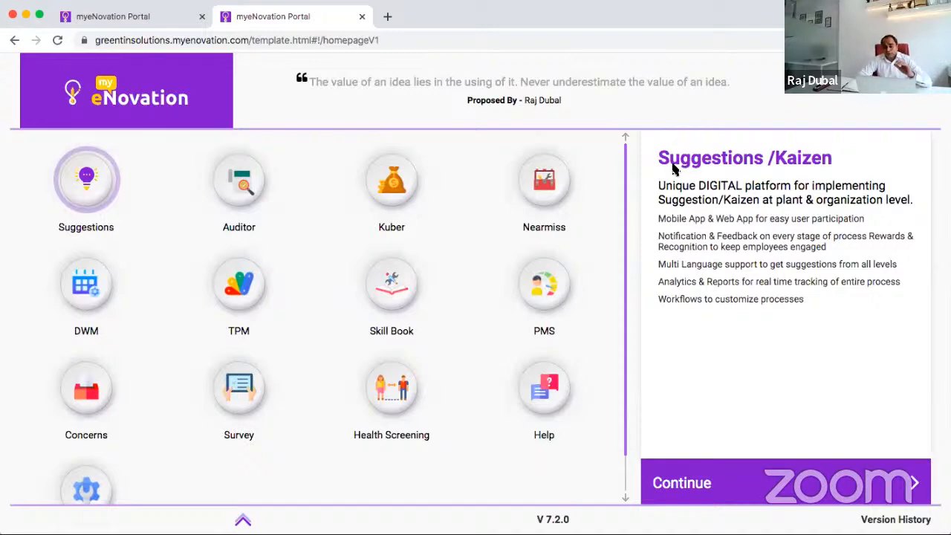
Step: Enlarge the browser window and log out of the current account from the Settings module
click(41, 18)
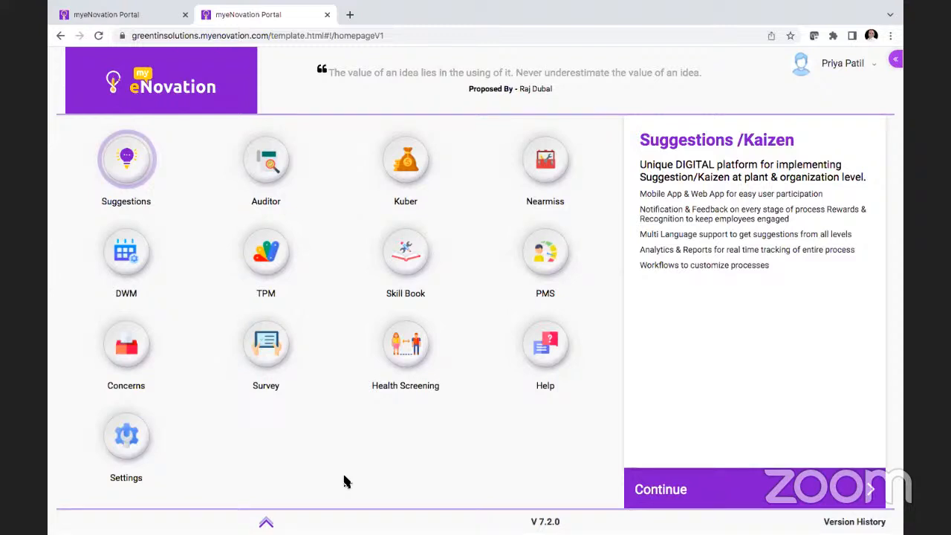
click(128, 446)
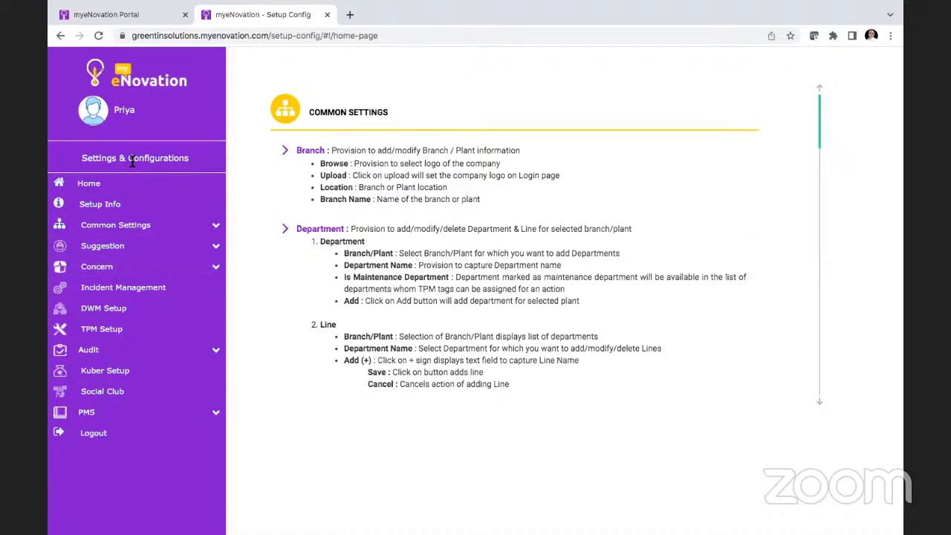
click(112, 435)
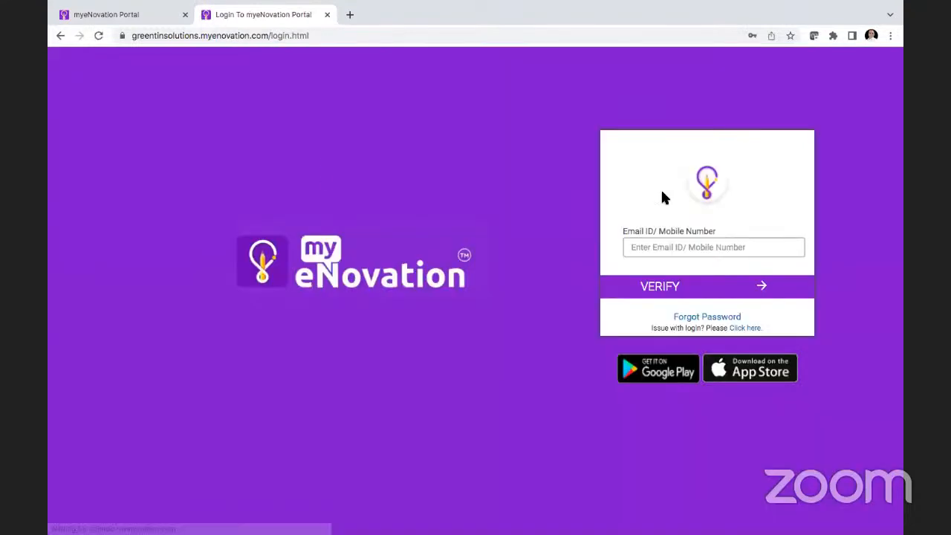
Step: Log in to the portal with the other employee's saved e-mail address and the account password
click(678, 248)
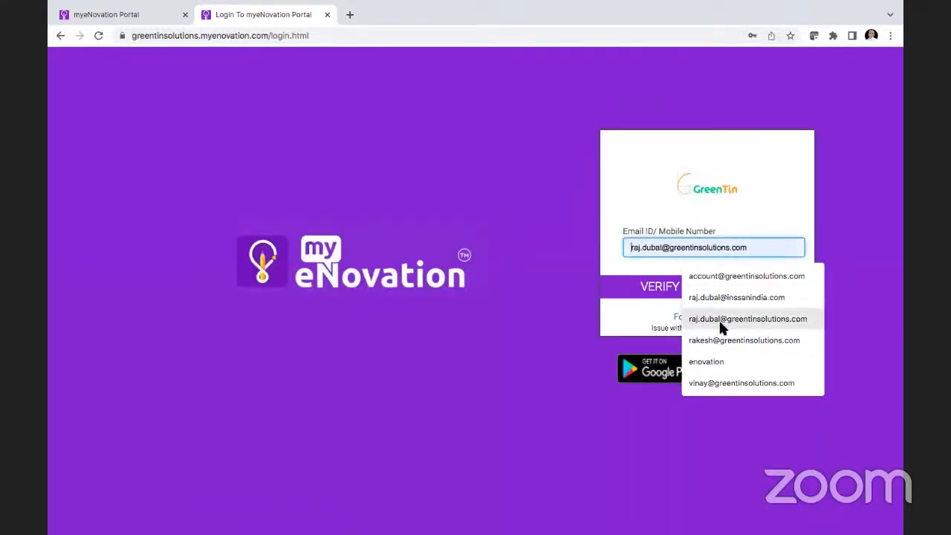
click(719, 340)
click(686, 289)
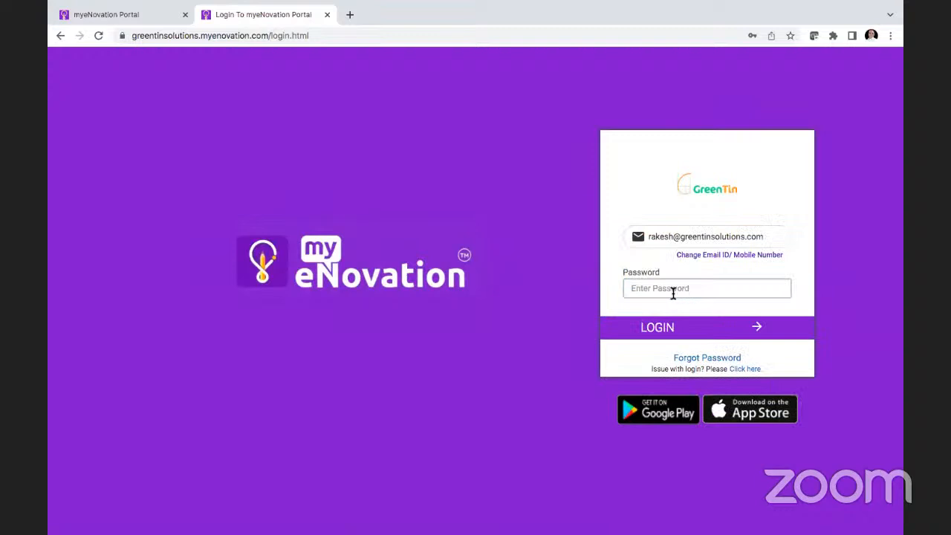
click(509, 281)
click(650, 330)
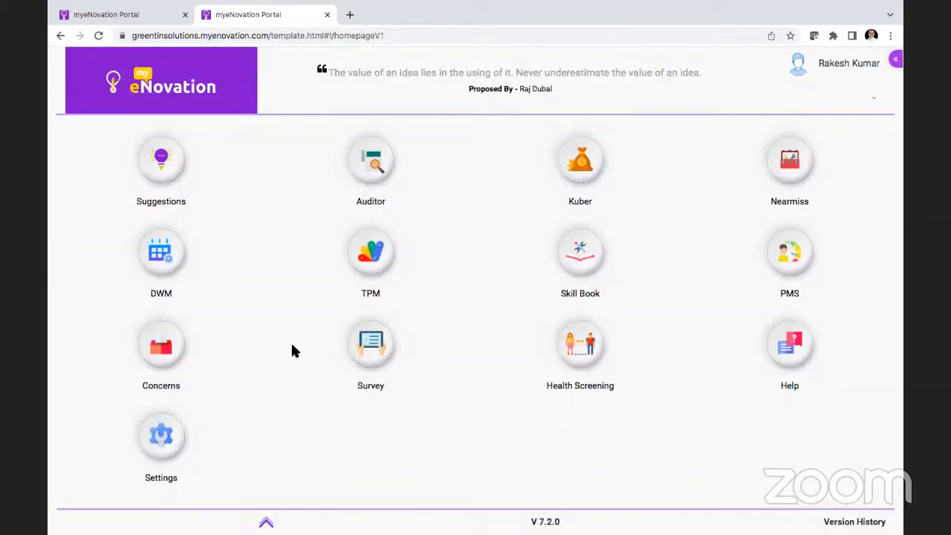
Step: Open the Settings module and expand the Common Settings and Suggestion groups to review their options
click(168, 438)
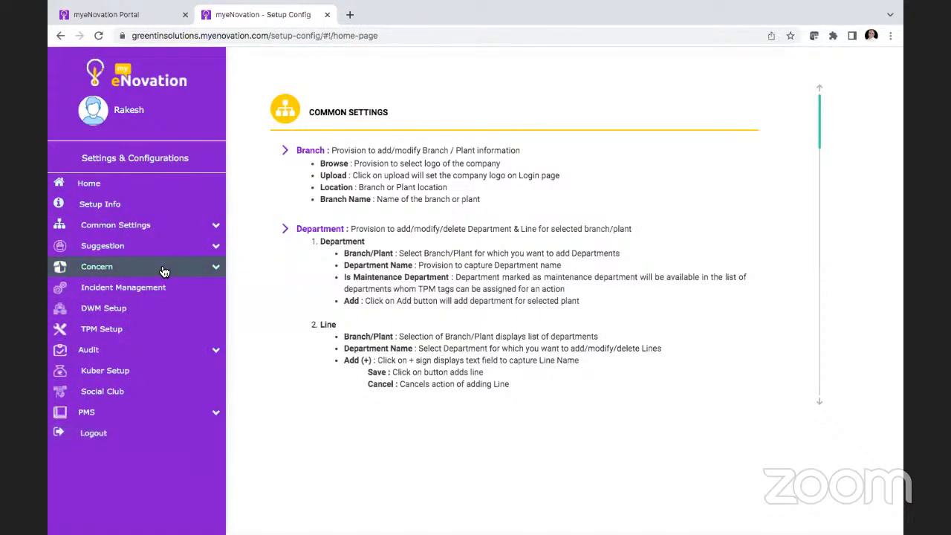
click(170, 226)
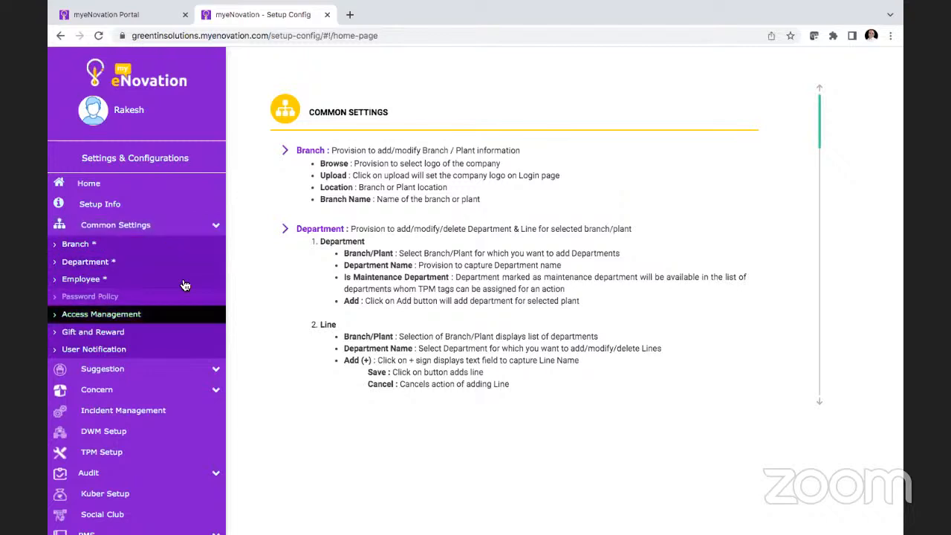
click(202, 373)
scroll(203, 373, down, 3)
scroll(202, 373, up, 1)
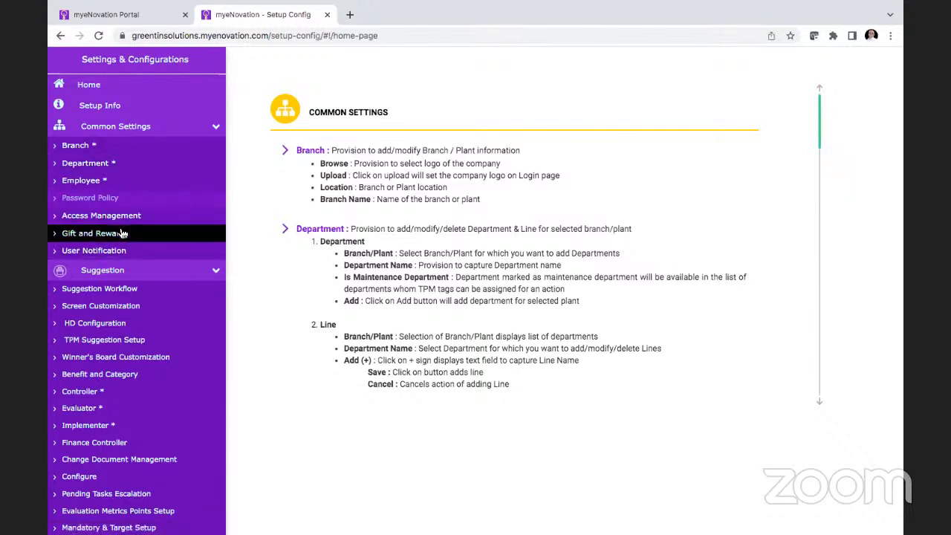
Step: Show the Branch settings and open the Chakan Plant entry for editing
click(110, 150)
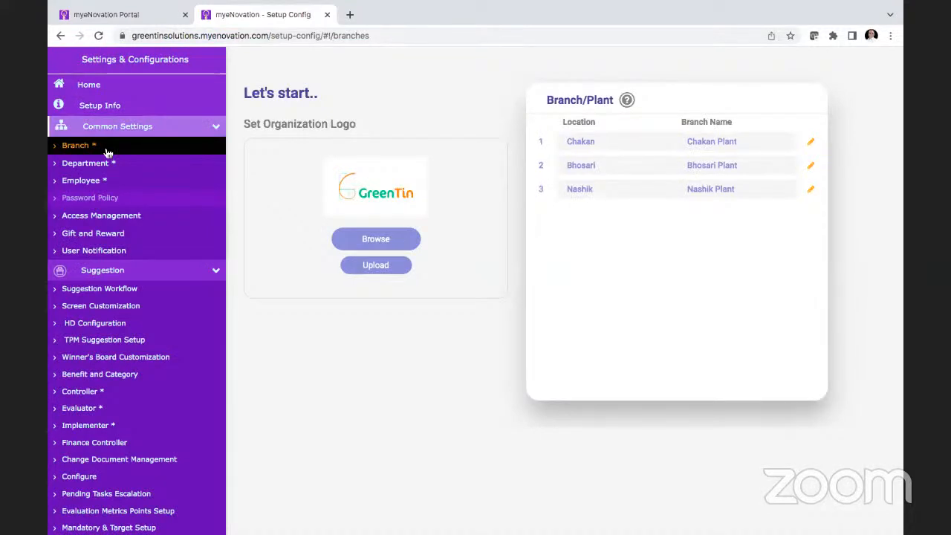
click(811, 142)
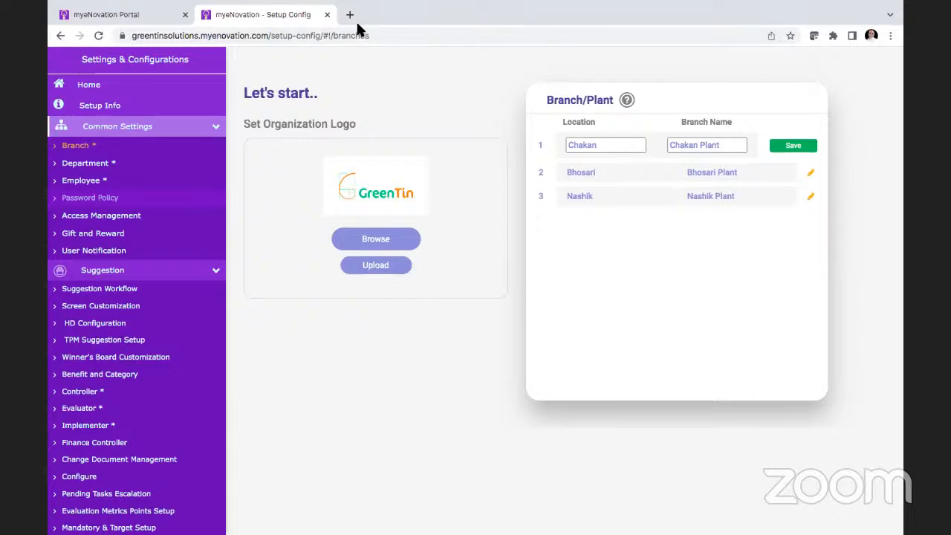
Step: Open the Department settings and examine the Department and Line views and the available Branch/Plant choices
click(134, 169)
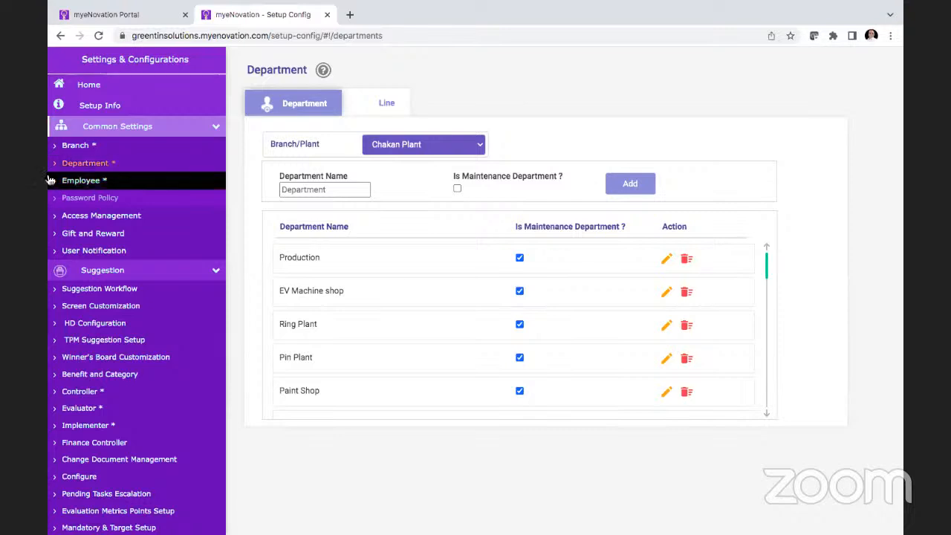
click(396, 109)
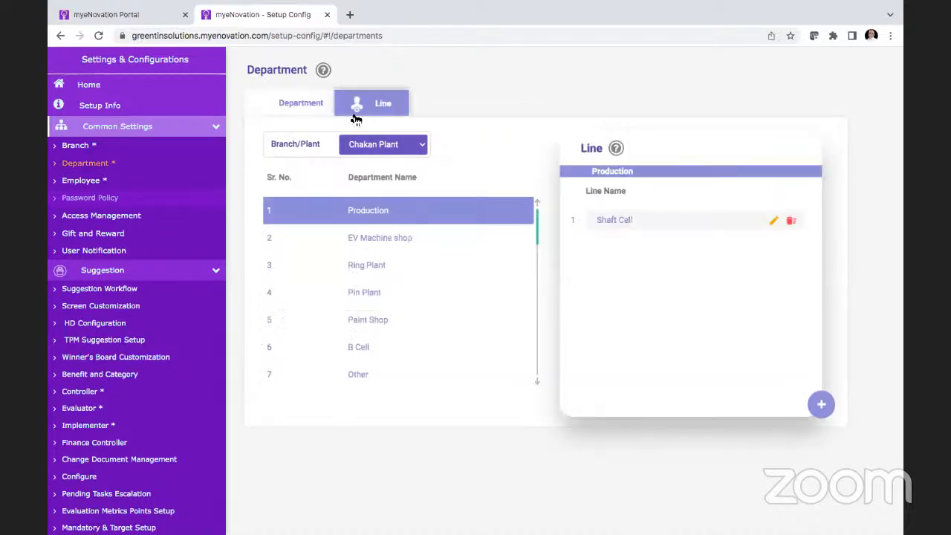
click(314, 109)
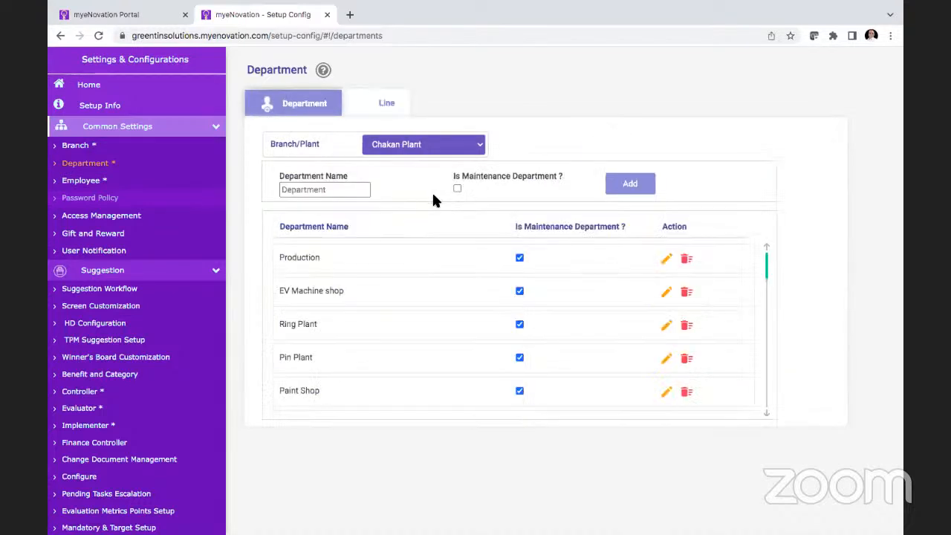
click(472, 147)
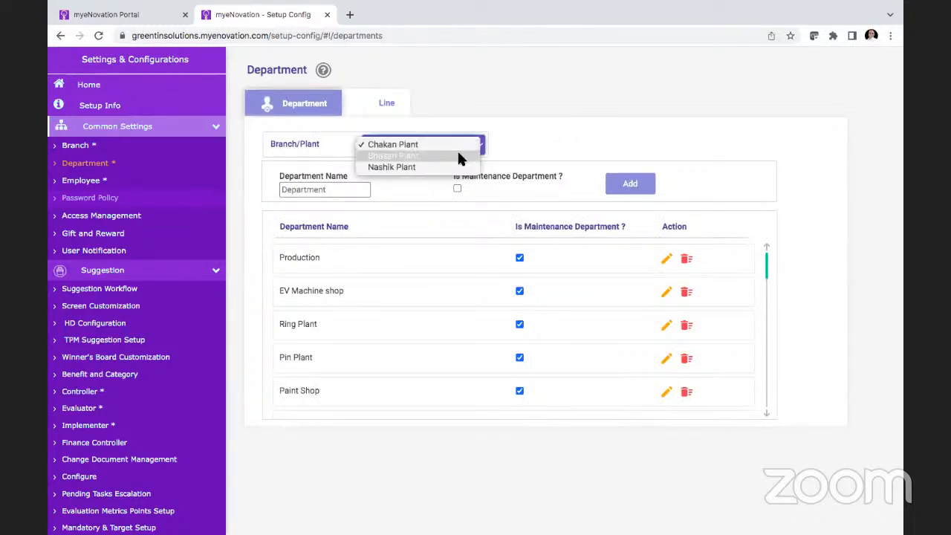
click(351, 190)
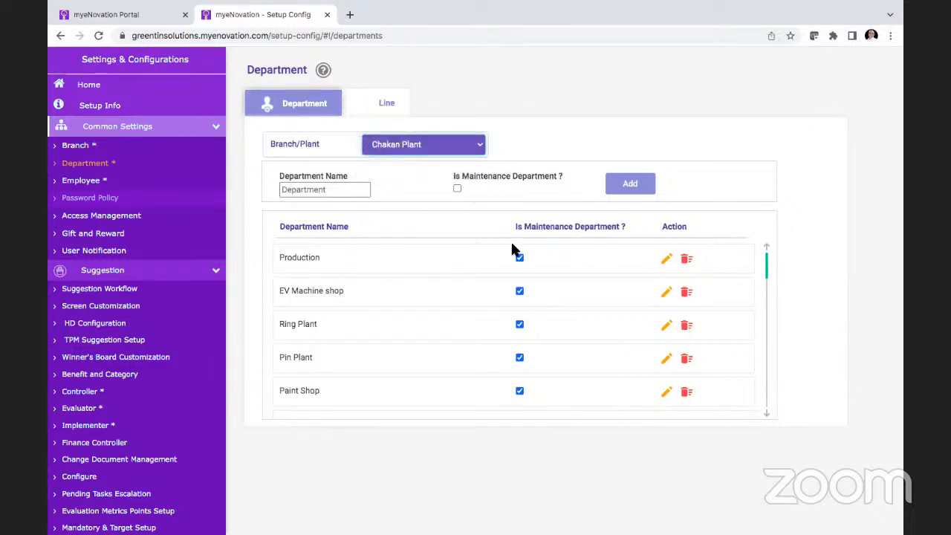
Step: Open the PAW department of Chakan Plant for editing and cancel the edit
scroll(512, 250, down, 5)
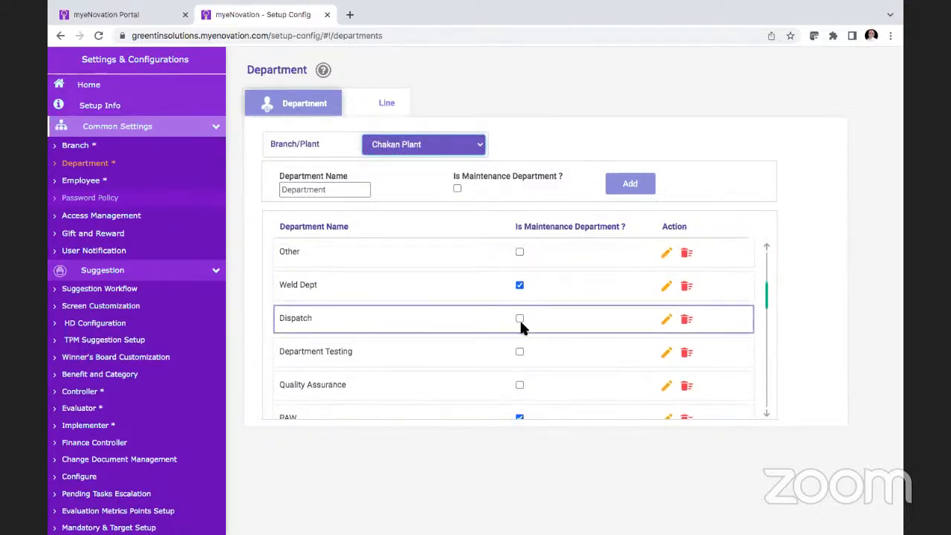
scroll(520, 326, down, 3)
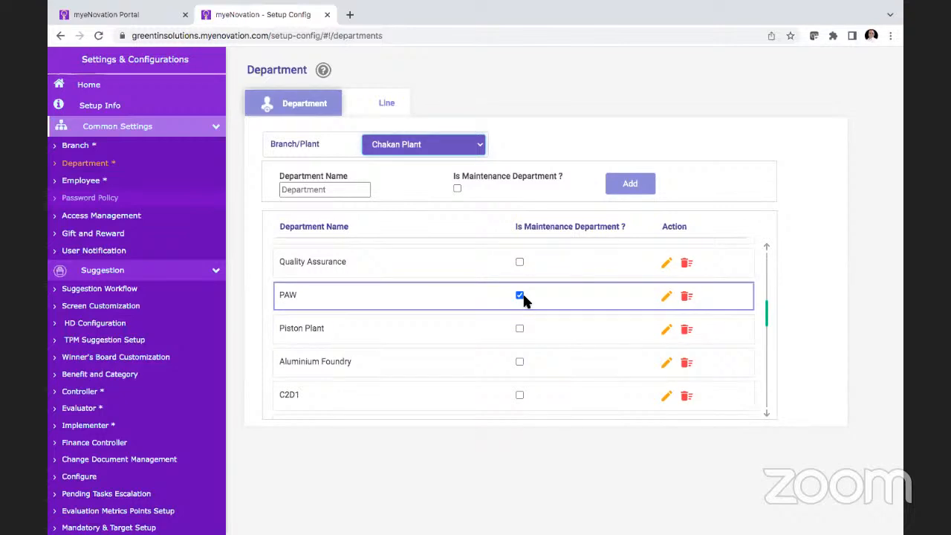
click(667, 298)
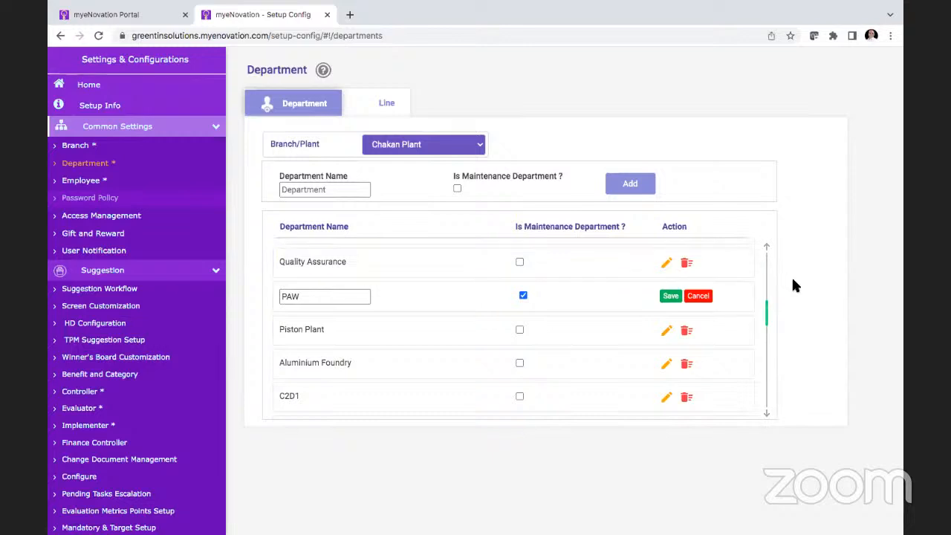
click(699, 297)
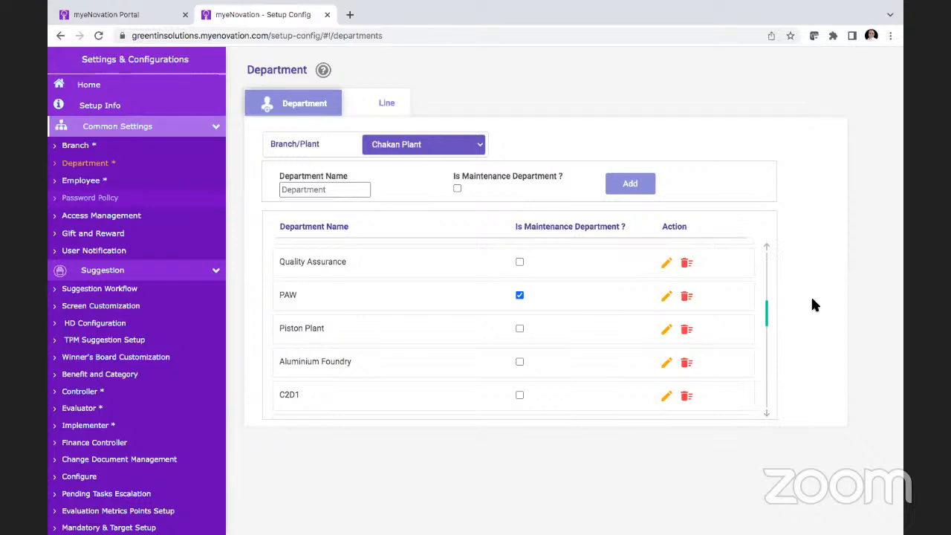
Step: Start adding a new line to the Production department of Chakan Plant and cancel the entry
click(386, 103)
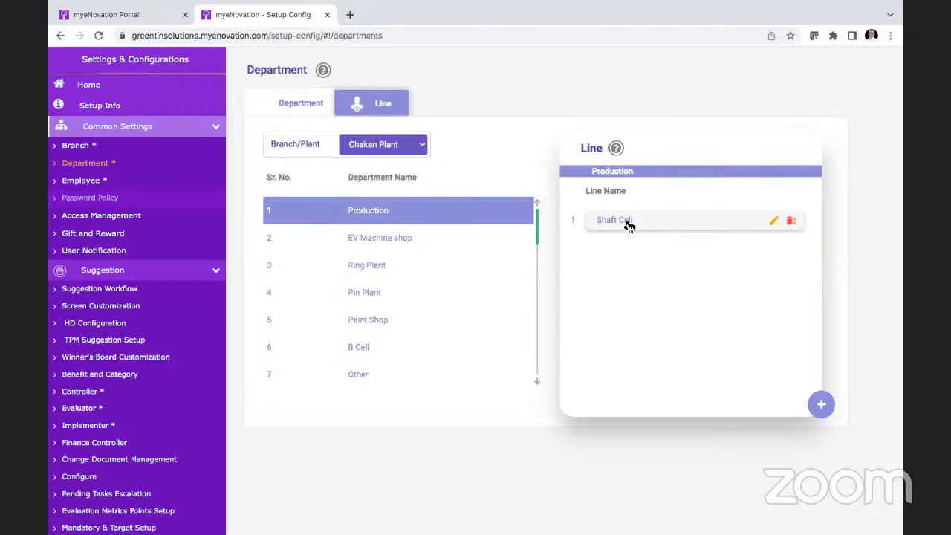
click(822, 405)
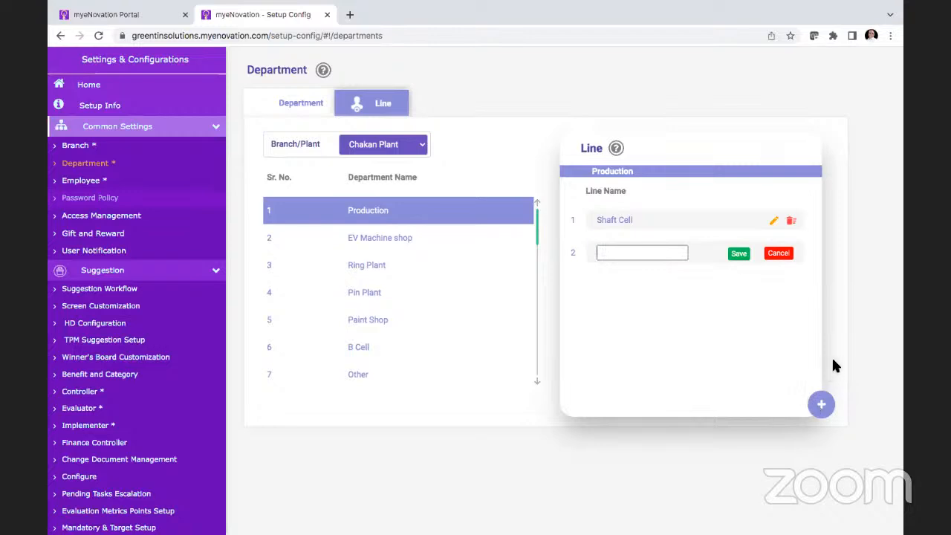
click(778, 254)
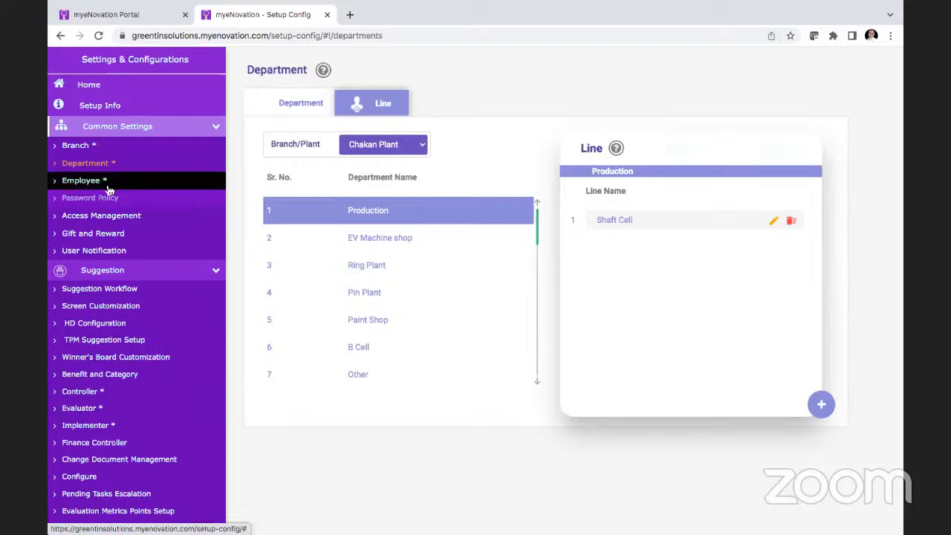
Step: Open the Employee settings, view the plant filter options, search the list by an employee's name and clear the search
click(106, 184)
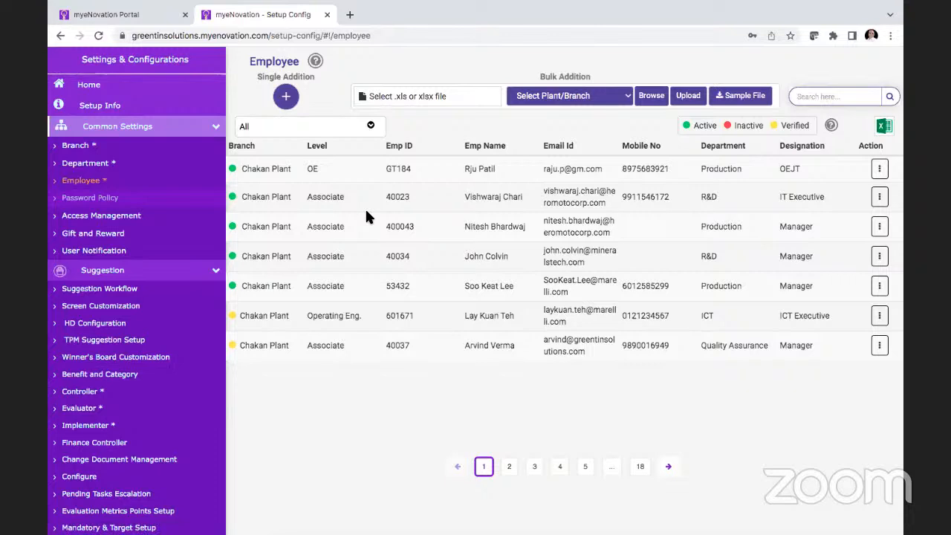
click(372, 126)
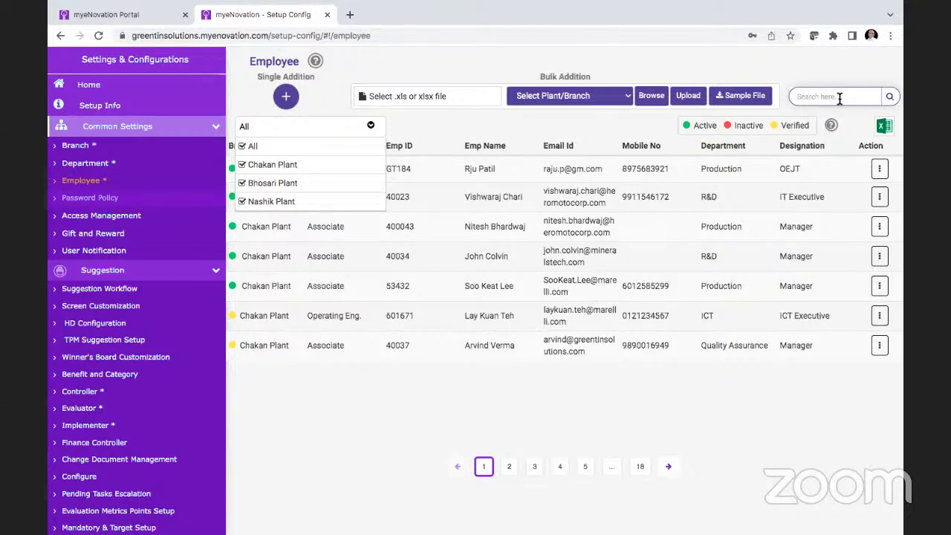
text(raj)
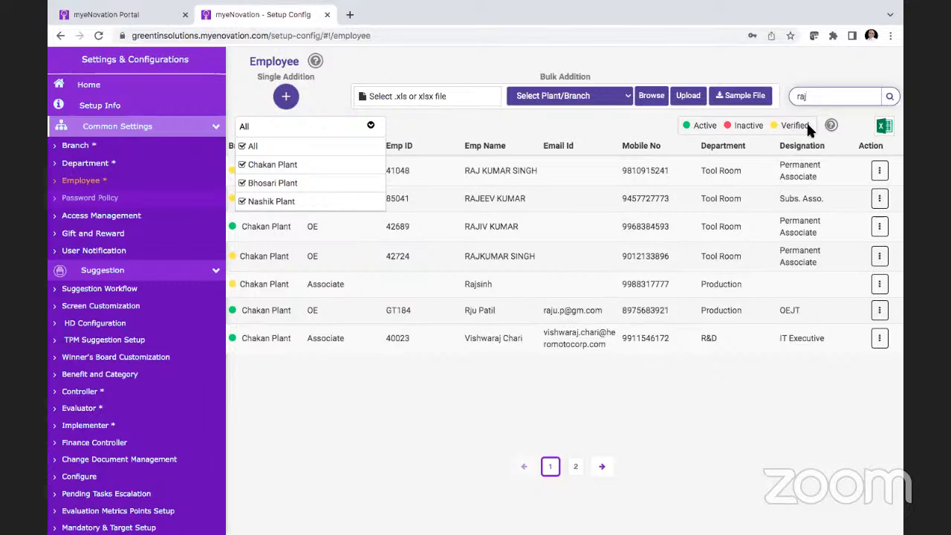
text( du)
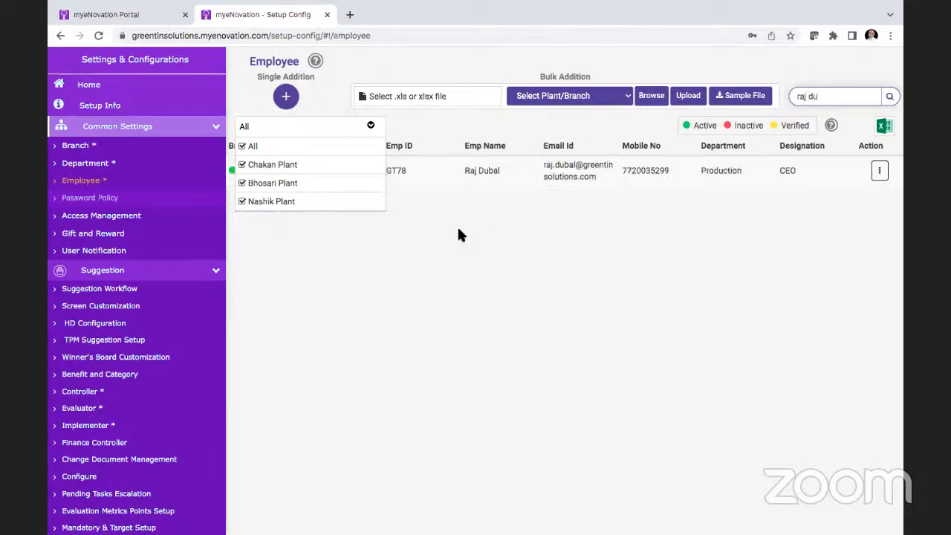
drag(821, 95, 777, 99)
key(BackSpace)
click(373, 128)
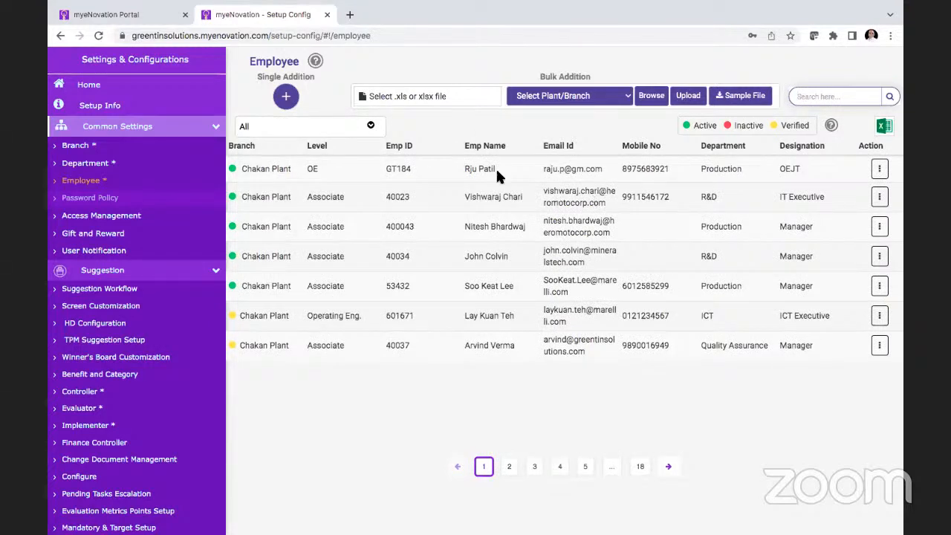
Step: Open the single-employee addition form and examine its Branch/Plant, Email Id, Level Type and Anniversary Date fields
click(287, 99)
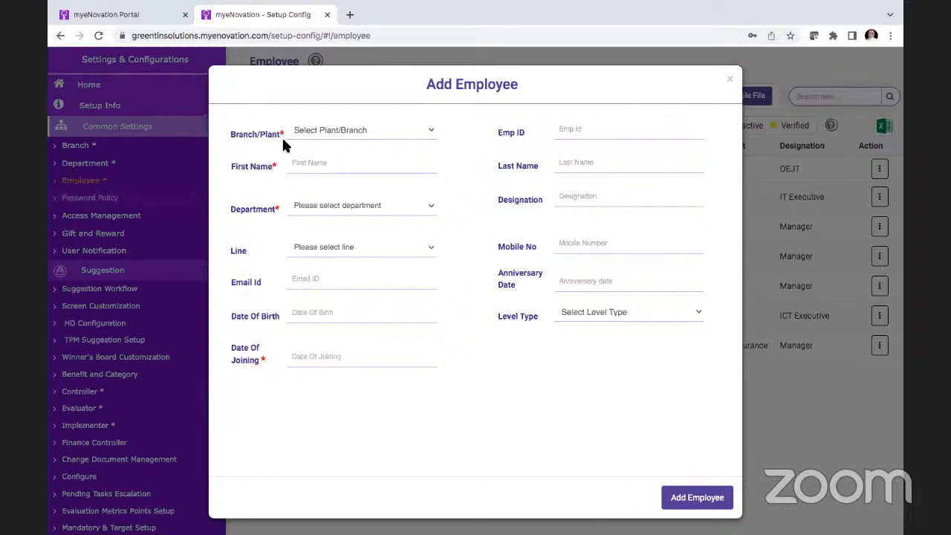
click(344, 134)
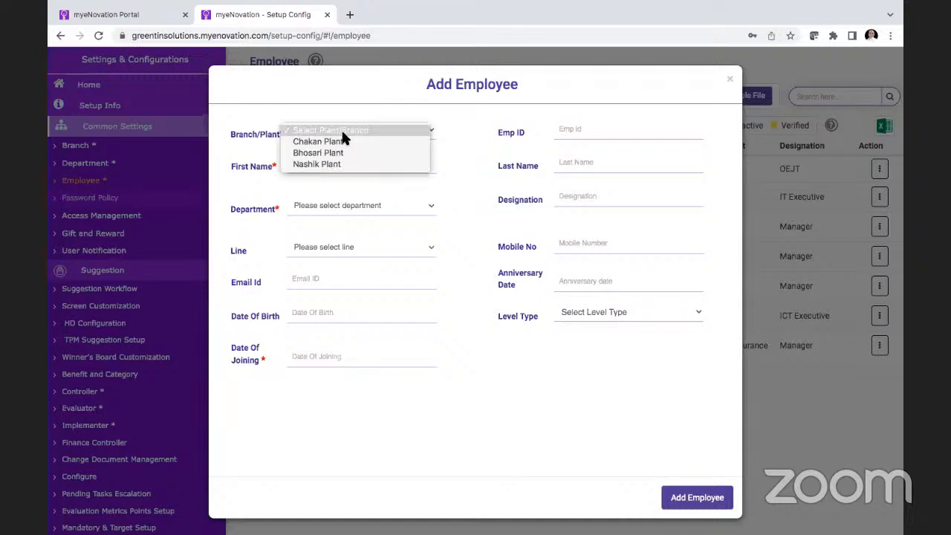
click(450, 162)
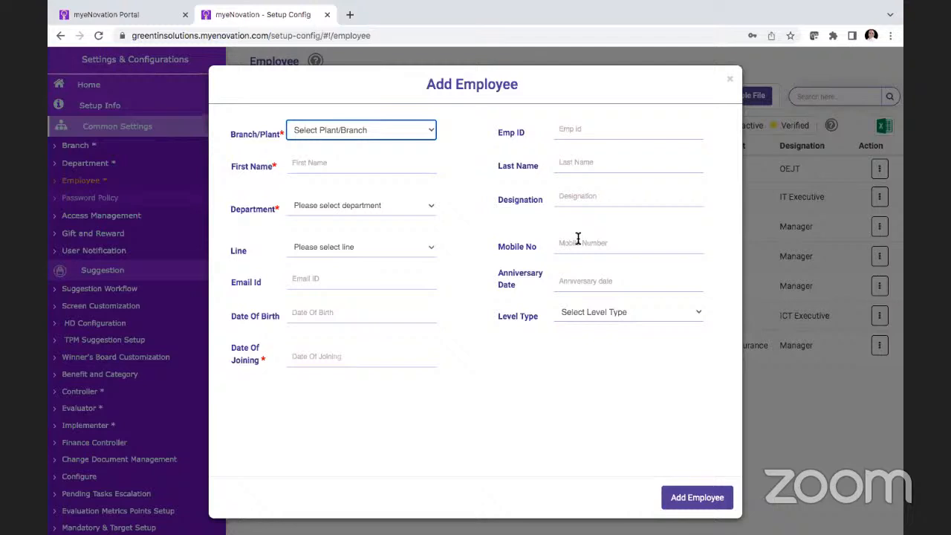
click(350, 274)
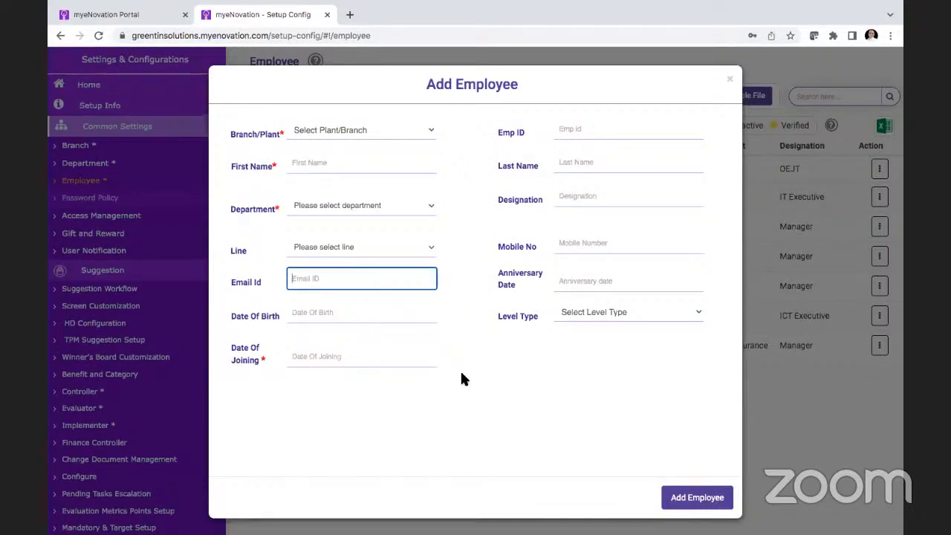
click(622, 310)
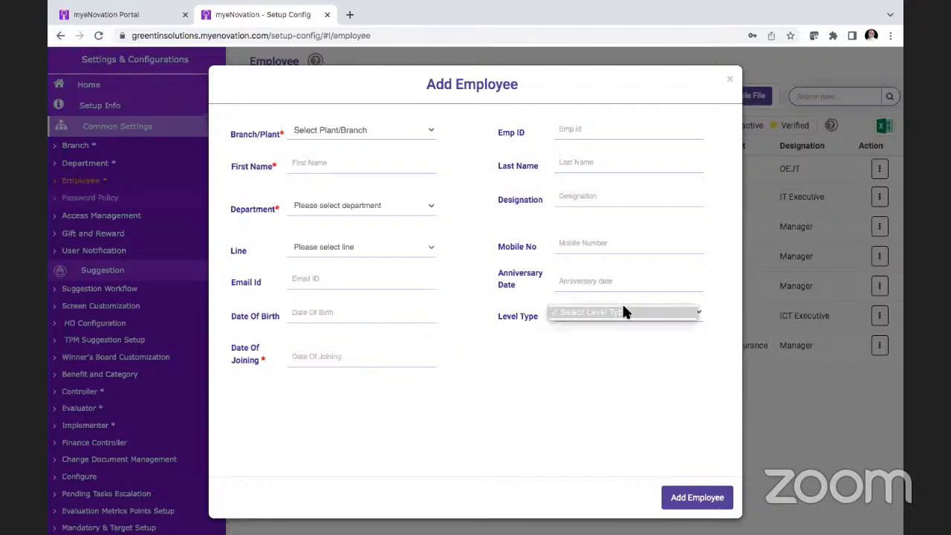
click(623, 346)
click(692, 312)
click(689, 361)
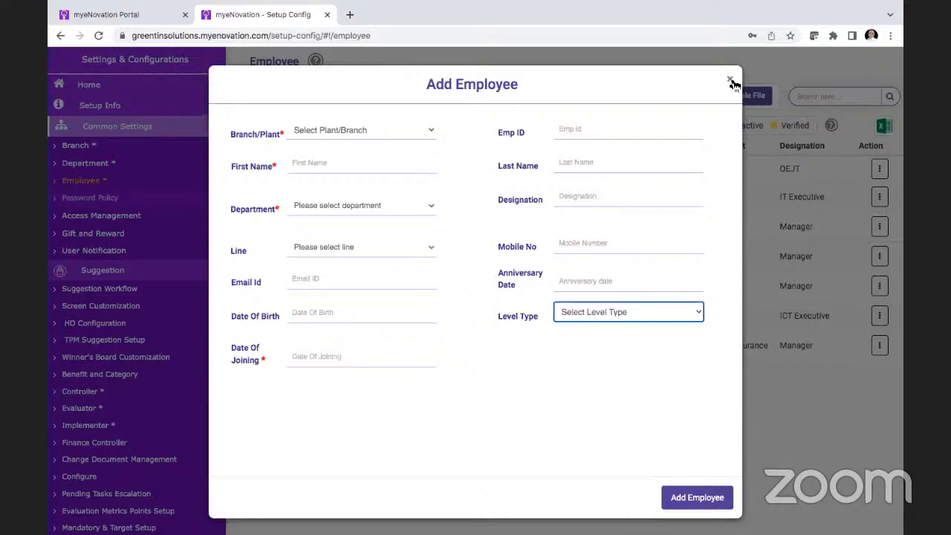
click(600, 276)
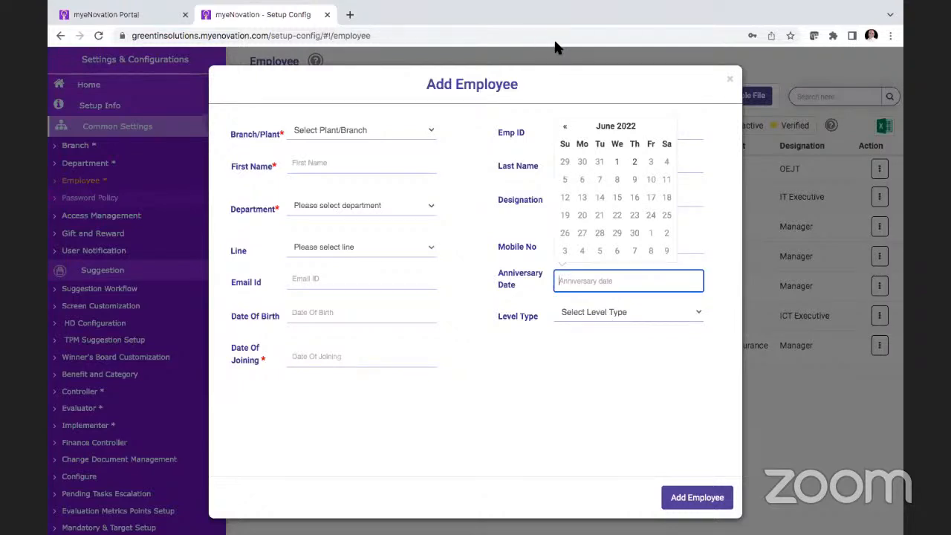
Step: Examine the Anniversary Date field in the Add Employee form and close the form without adding an employee
click(314, 295)
click(573, 283)
click(597, 395)
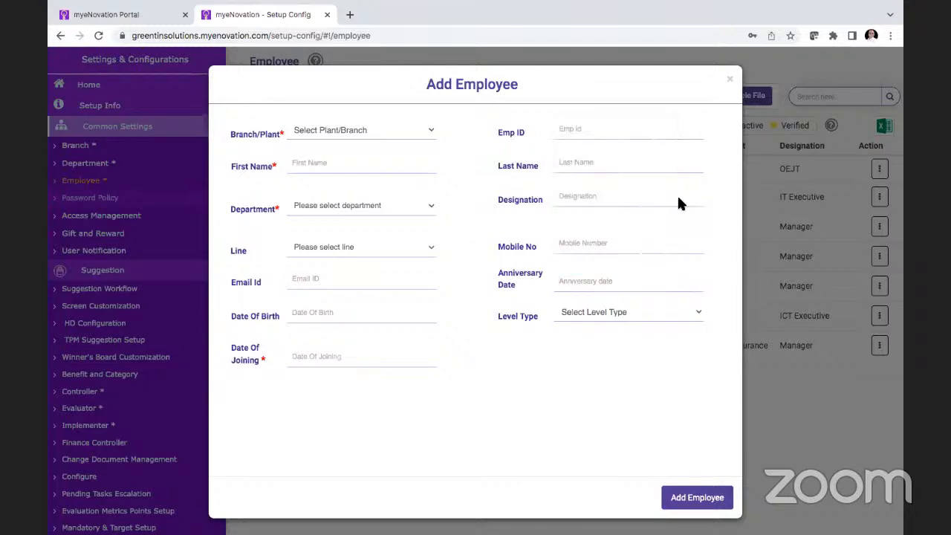
click(731, 84)
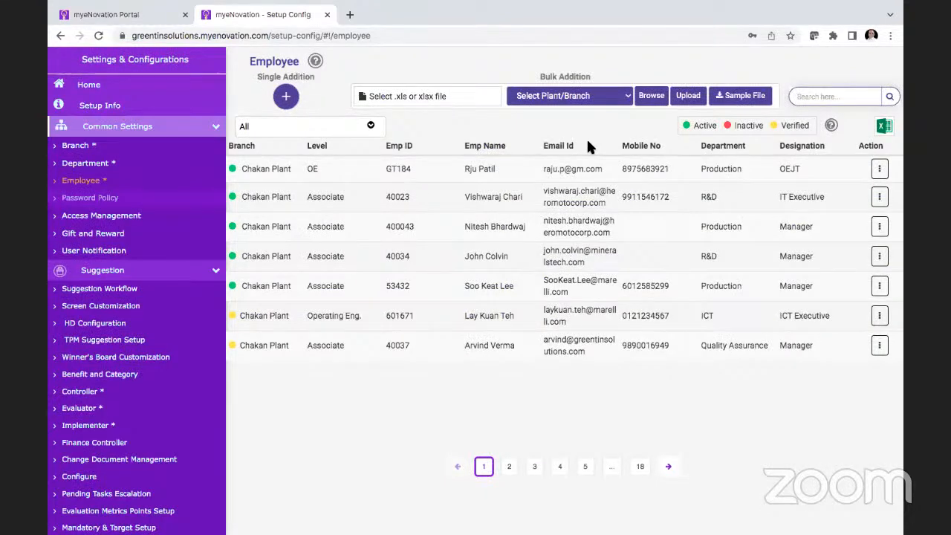
Step: Download and open the sample employee upload file, and view the Plant/Branch options for bulk addition
click(738, 104)
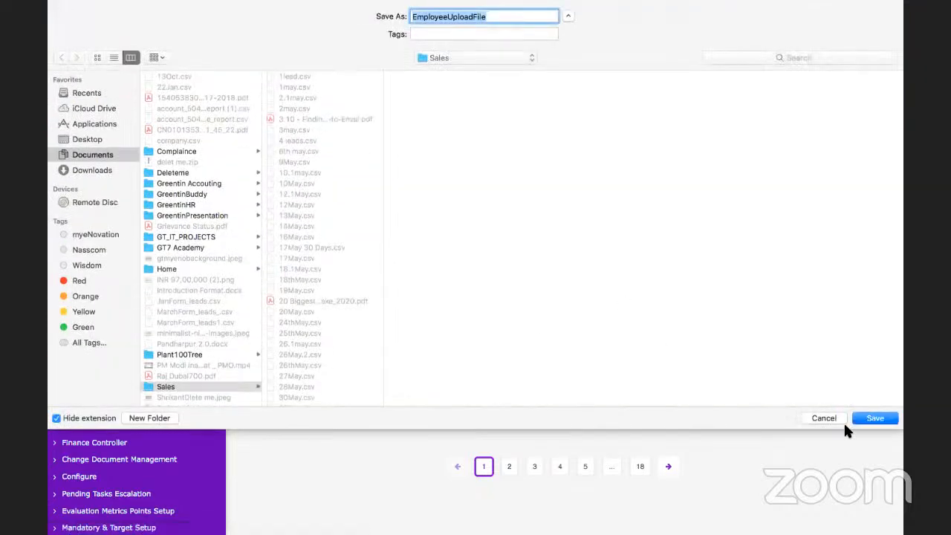
click(862, 418)
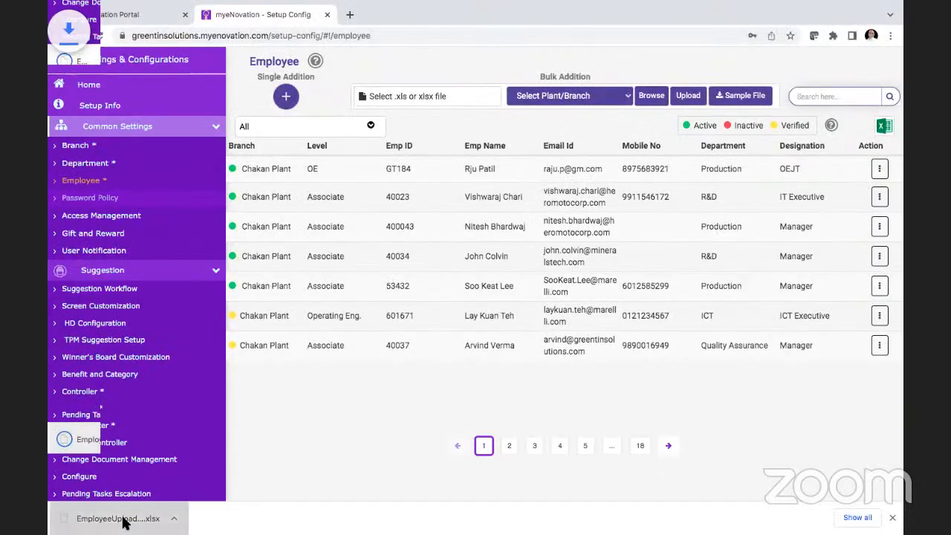
click(125, 525)
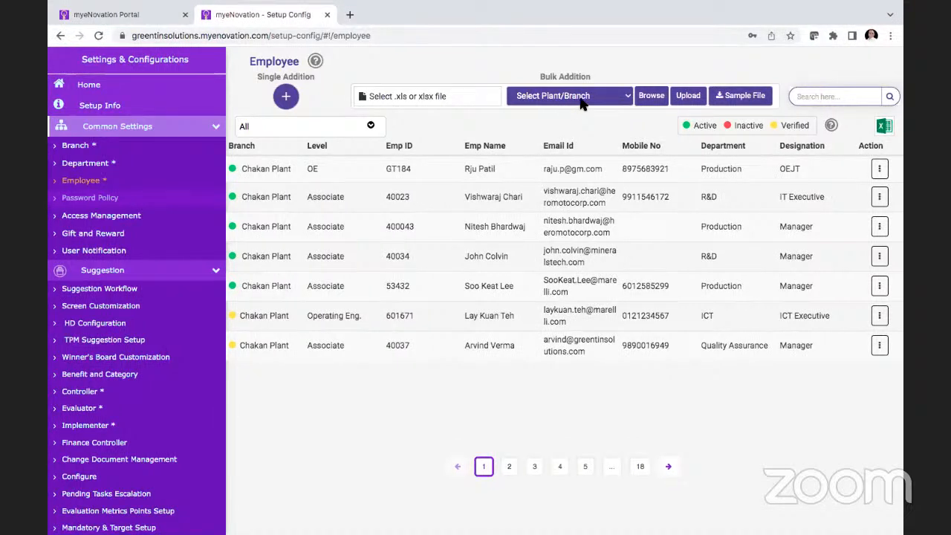
click(582, 104)
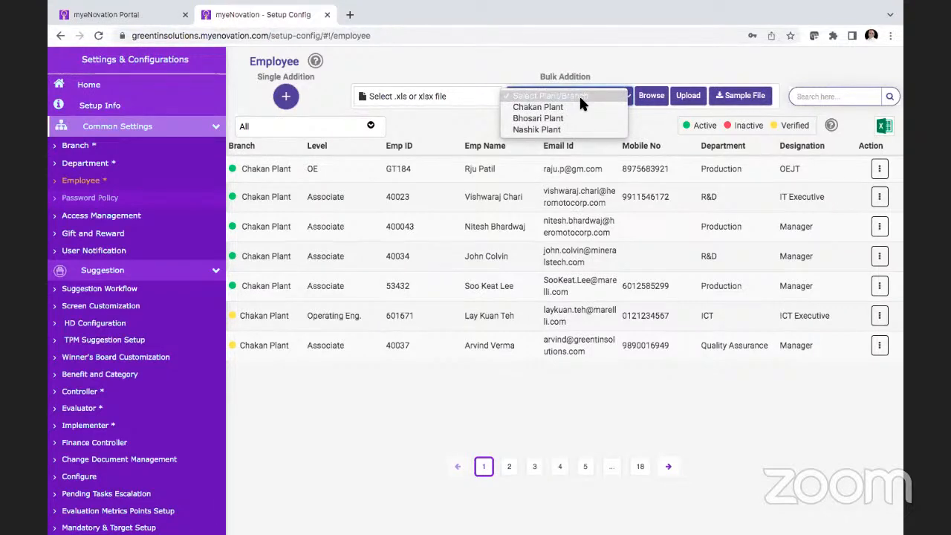
click(653, 215)
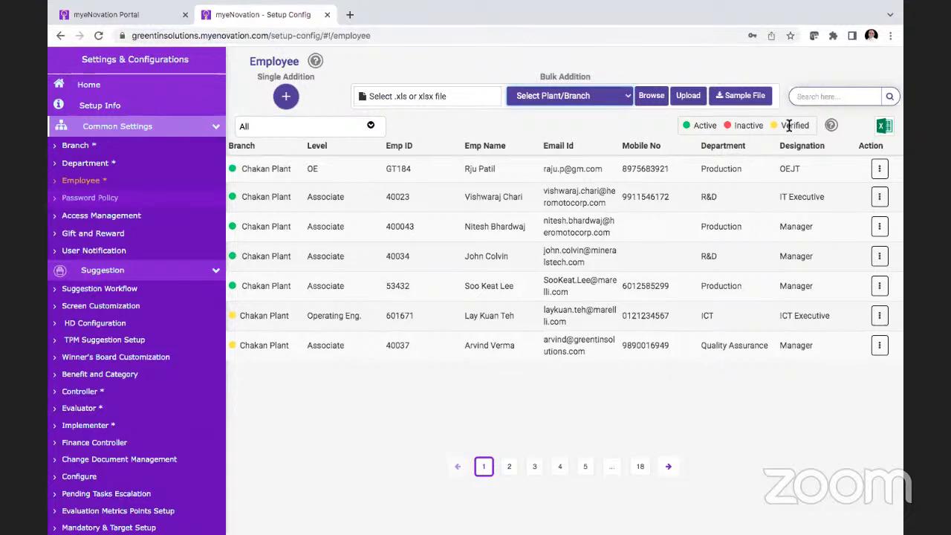
Step: Go to page 2 of the employee list and filter it to Chakan Plant by excluding Bhosari Plant and Nashik Plant
click(509, 468)
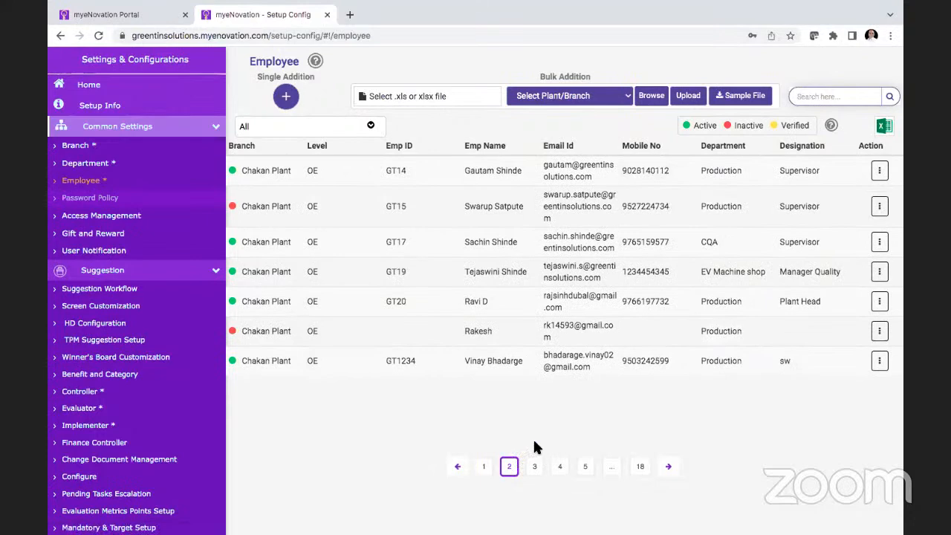
click(372, 126)
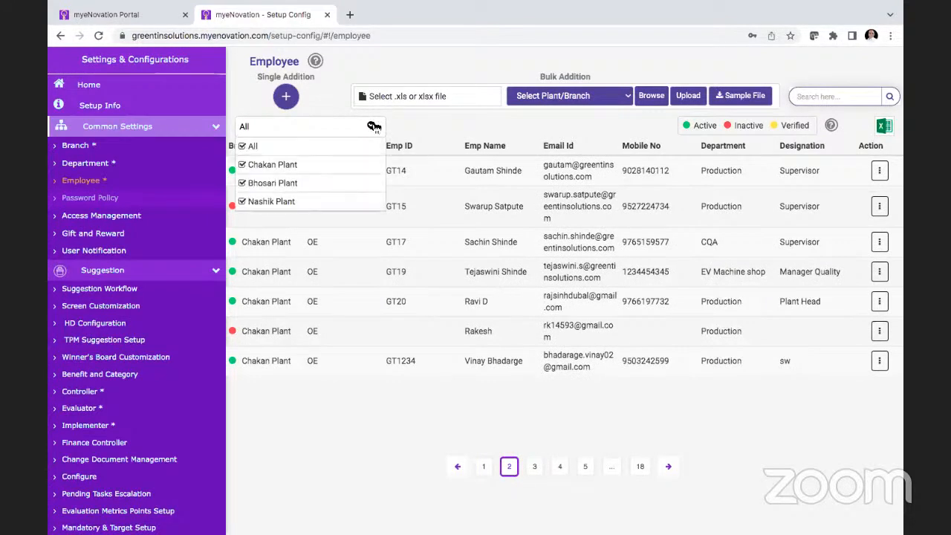
click(280, 184)
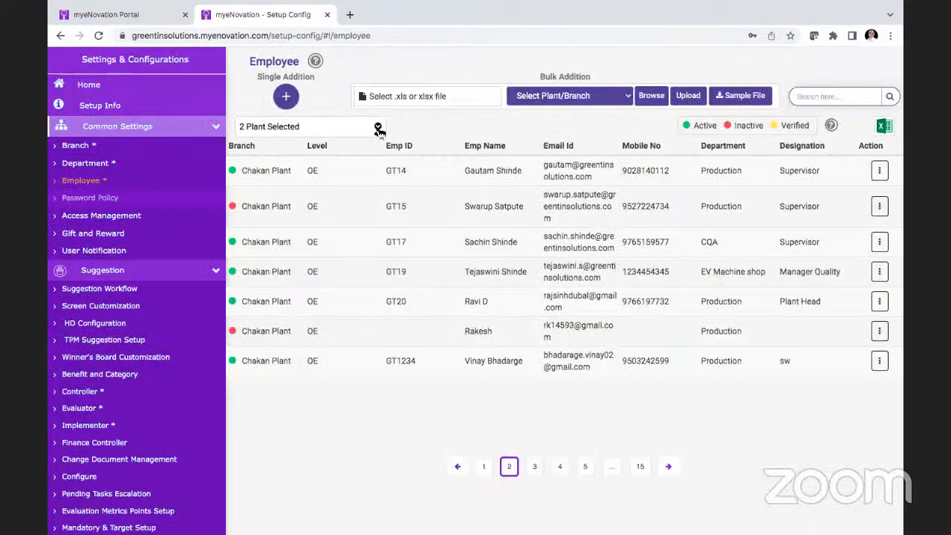
click(378, 126)
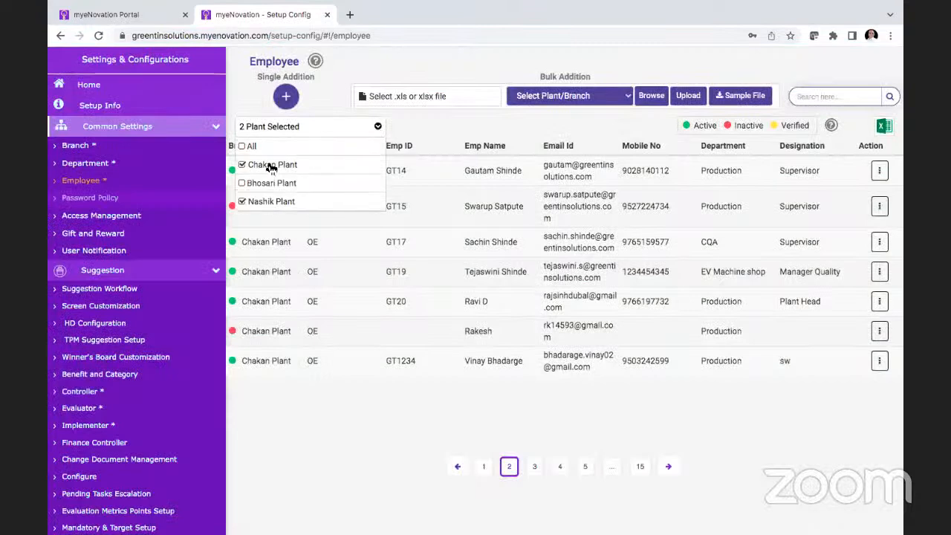
click(243, 201)
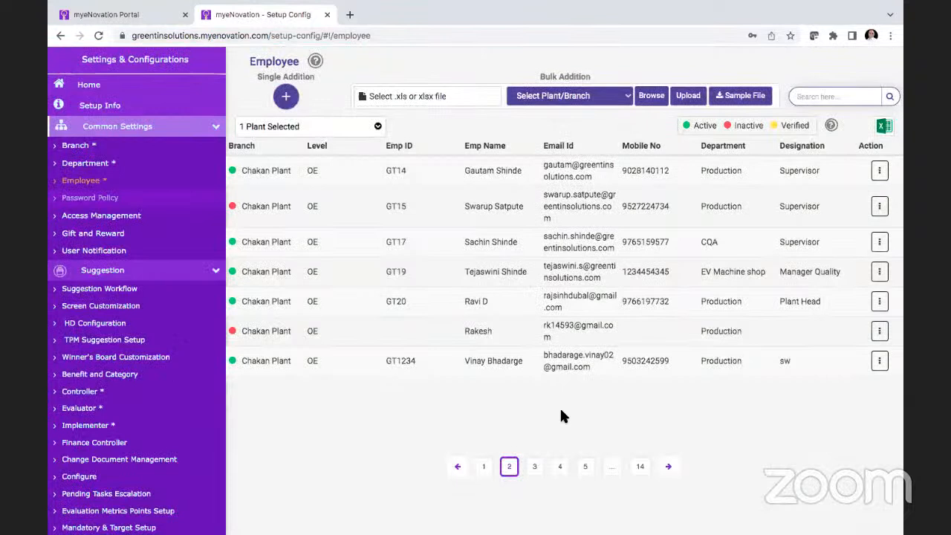
Step: Open Transfer Actions for the first listed employee, select all pending suggestions and assign a replacement employee to suggestion 186
click(880, 172)
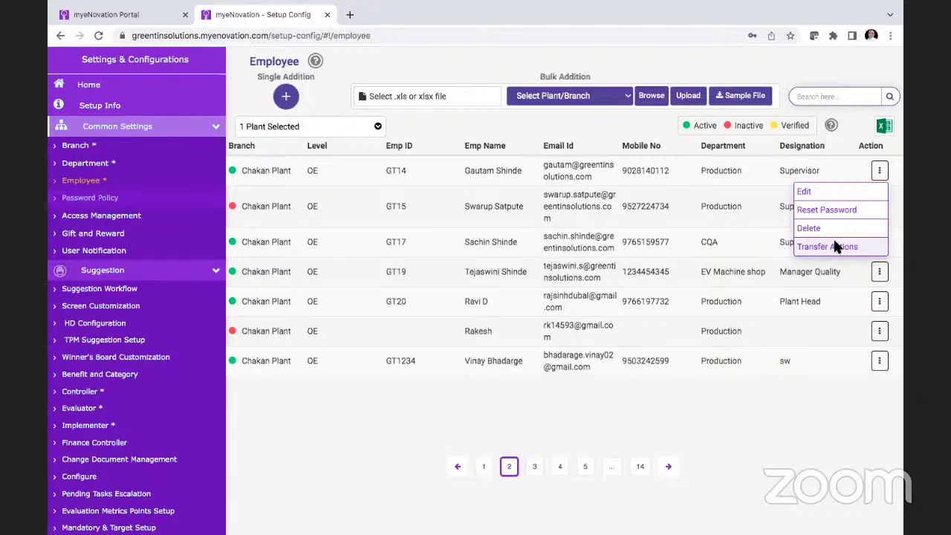
click(834, 241)
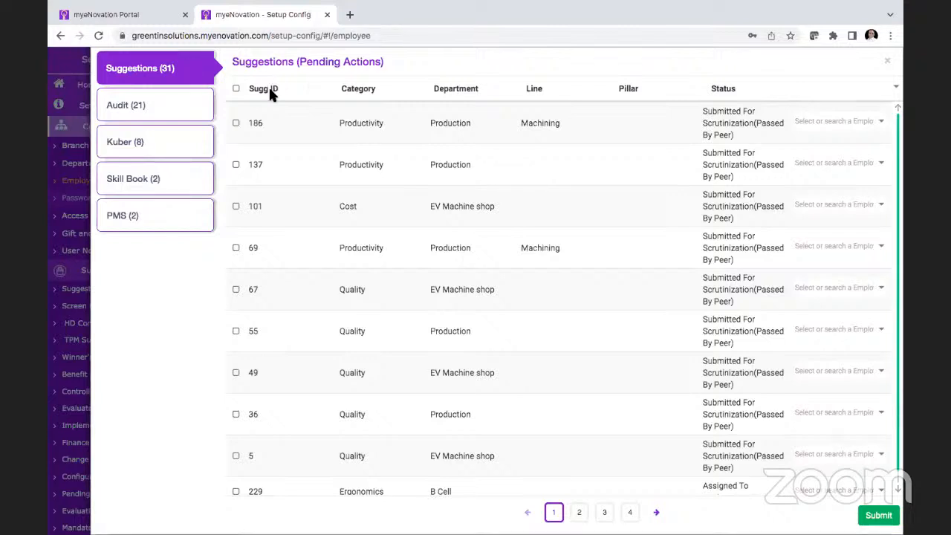
click(235, 89)
click(863, 123)
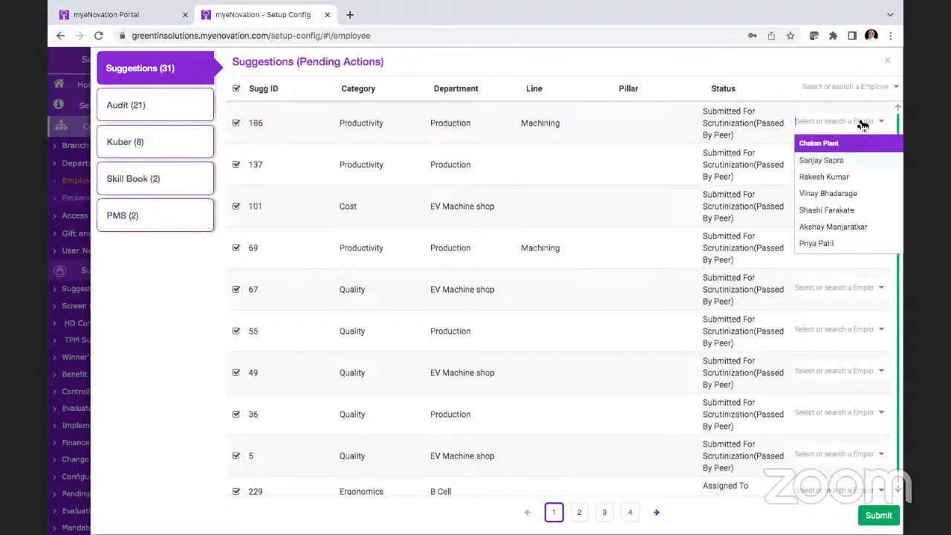
click(838, 179)
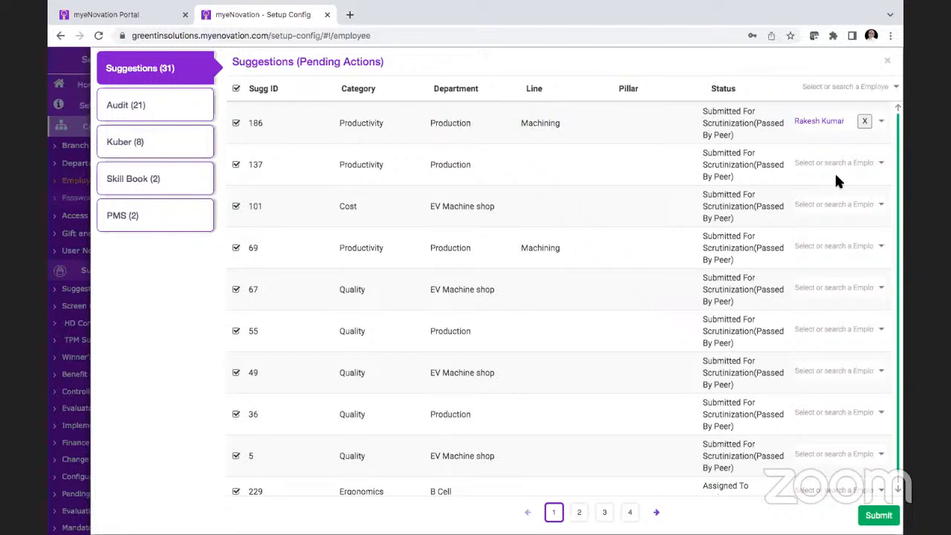
Step: Clear the suggestion selection, reselect all pending suggestions and view the employees available for transferring them together
click(236, 90)
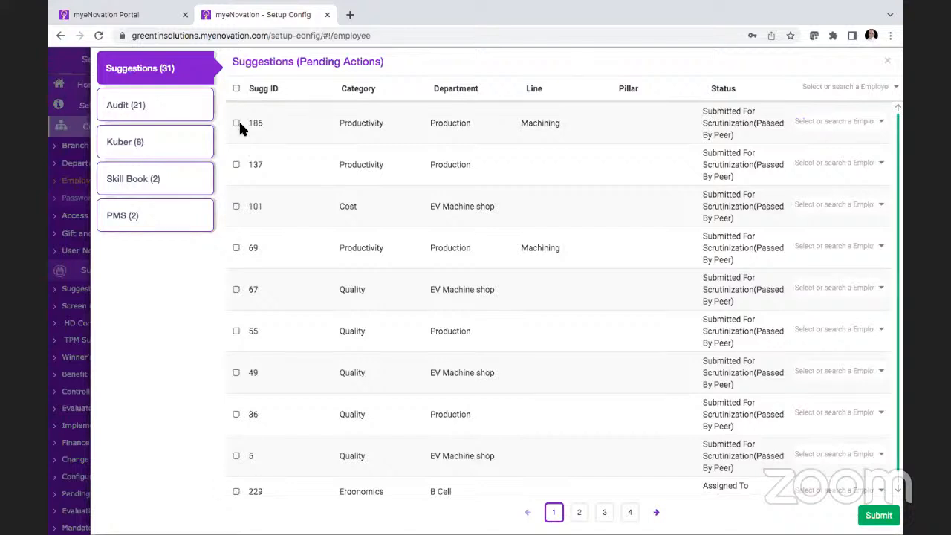
click(235, 165)
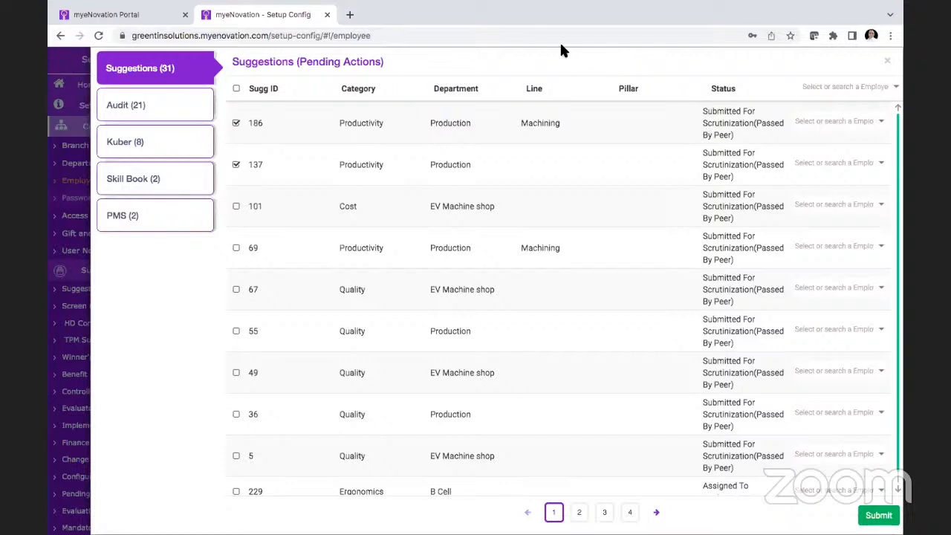
click(236, 89)
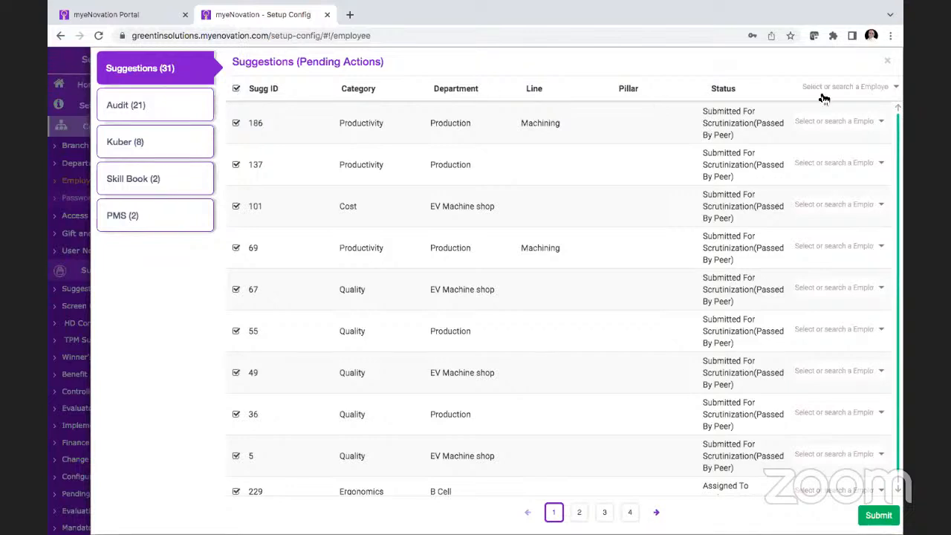
click(864, 89)
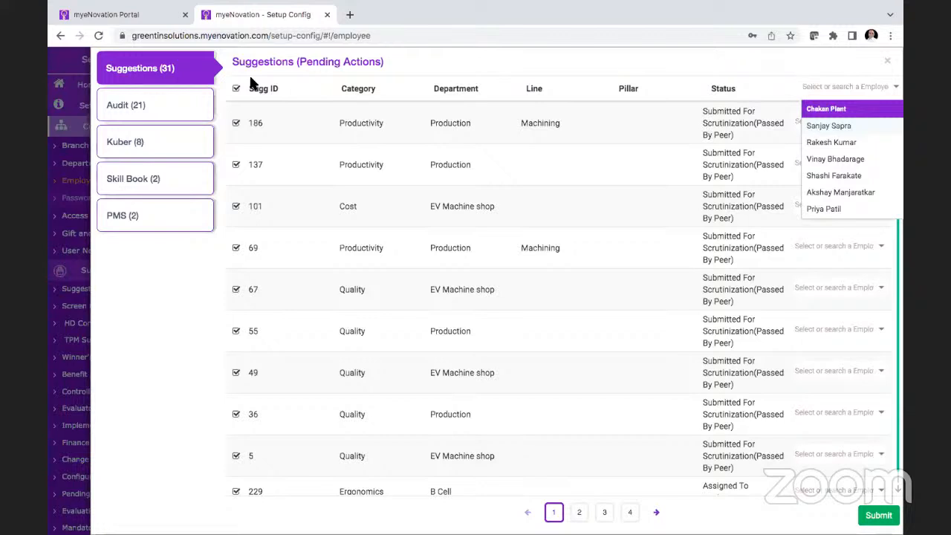
Step: Review the employee's Audit, Kuber, Skill Book and PMS pending actions and close the transfer view without submitting
click(160, 114)
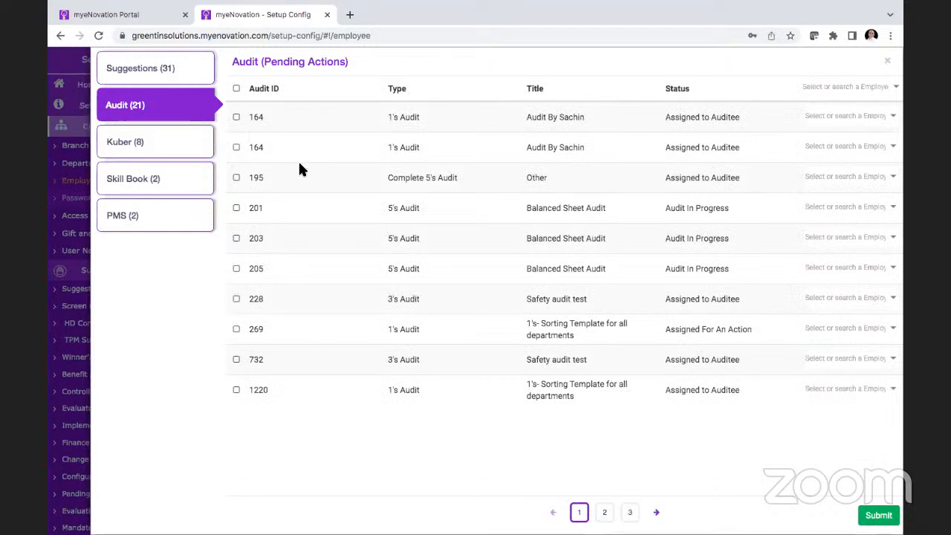
click(156, 149)
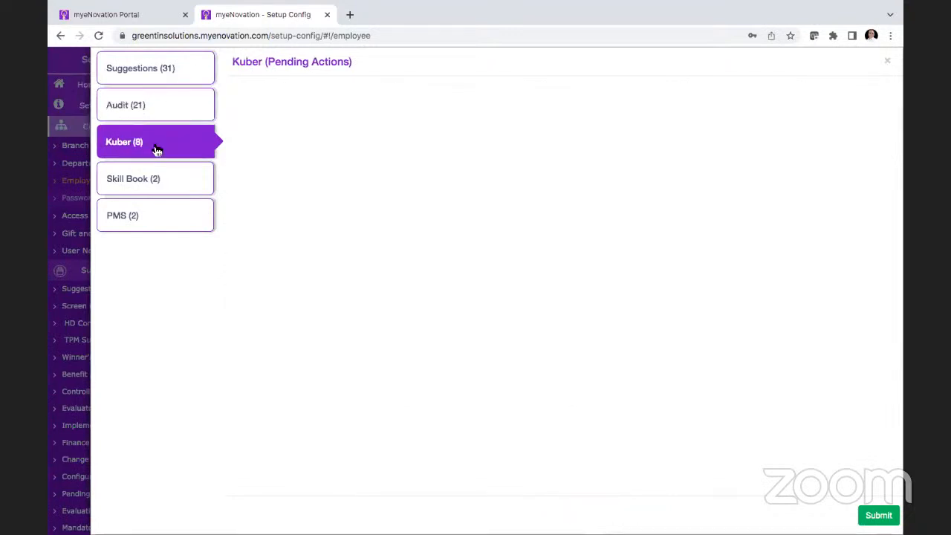
click(155, 184)
click(154, 216)
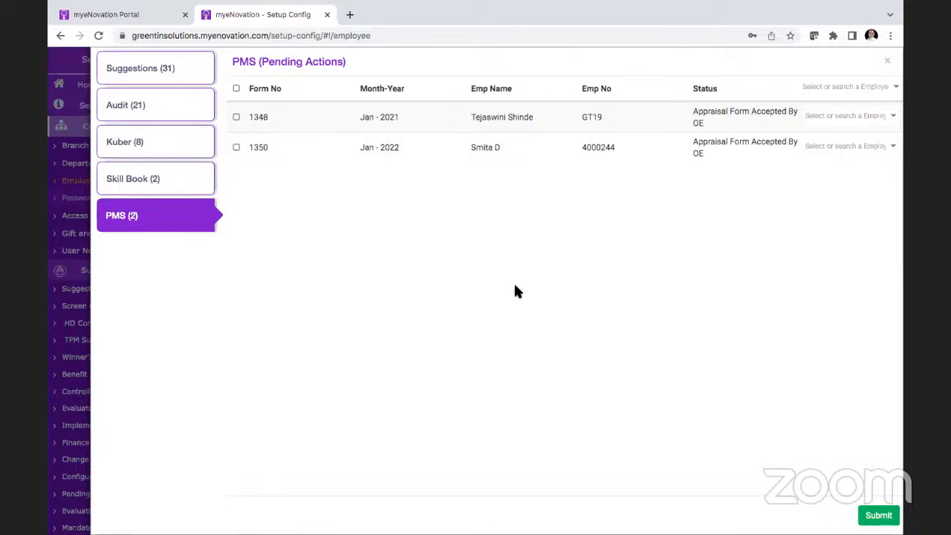
click(887, 64)
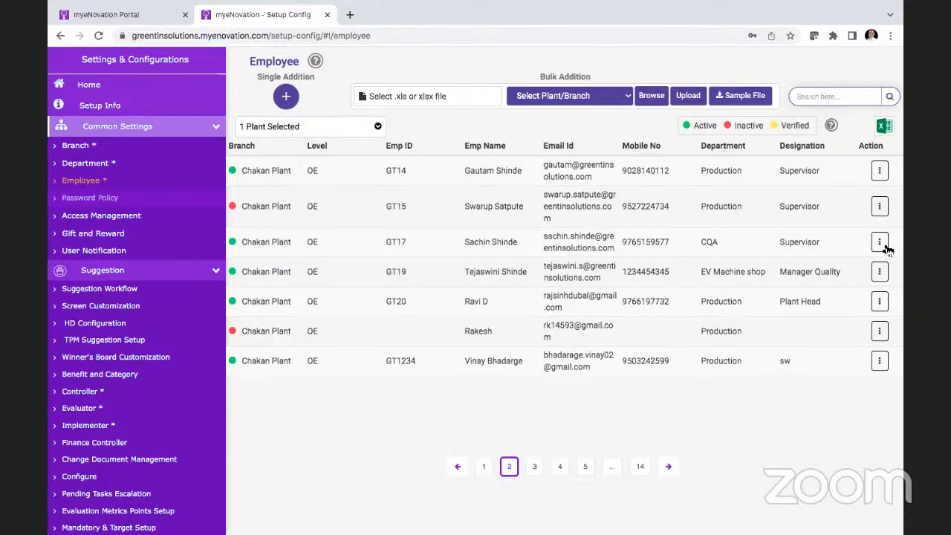
Step: Open Access Management and view the roles available for module mapping in Chakan Plant
click(147, 223)
click(147, 223)
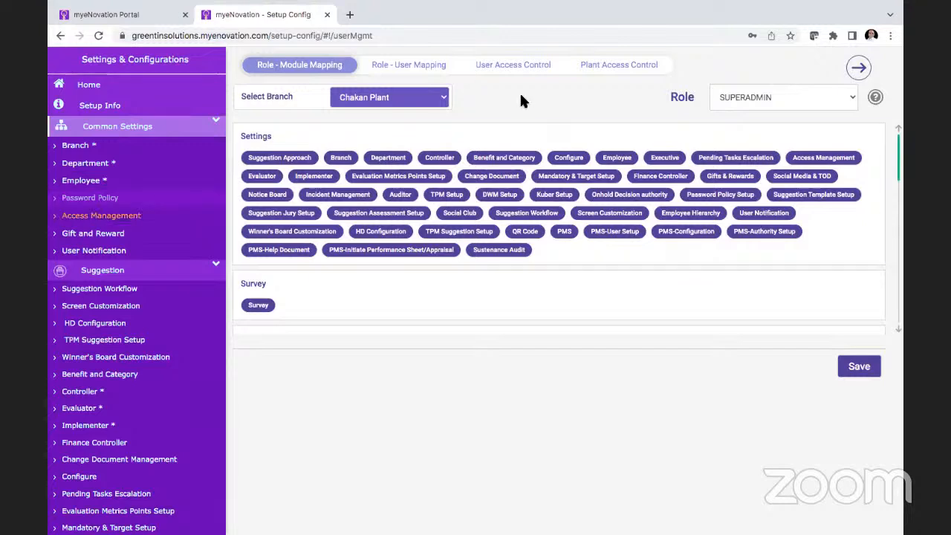
click(730, 108)
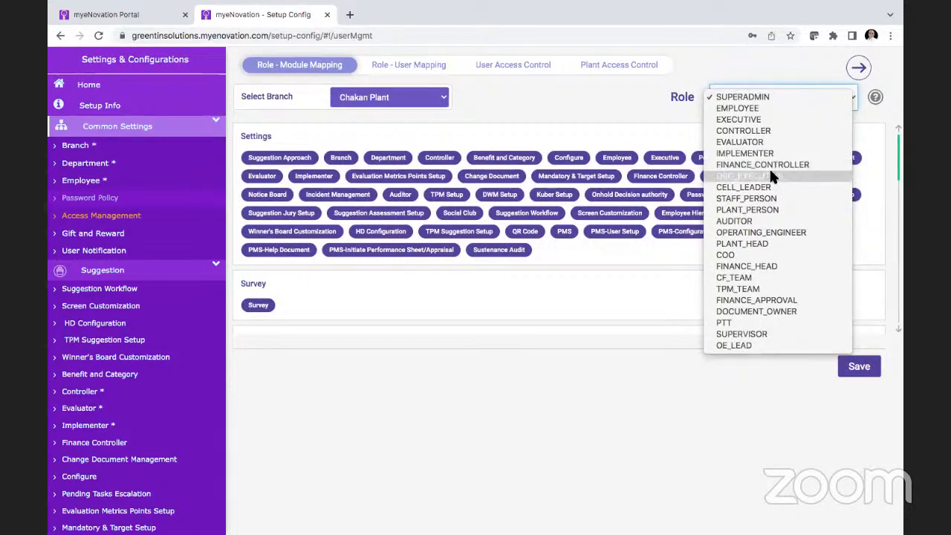
key(Escape)
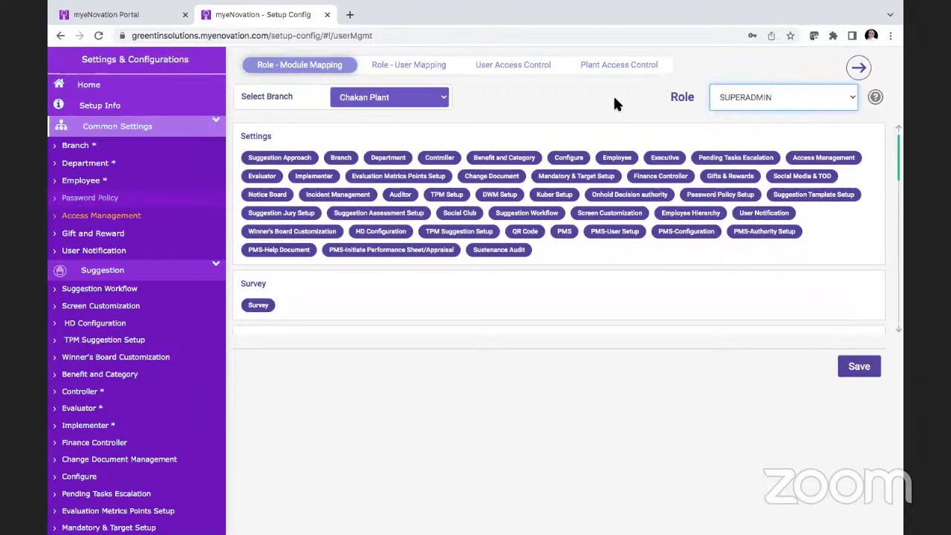
Step: Enable Dashboard-Plant Level and Report-Organization Level in the Auditor modules for the SUPERADMIN role, and review the other modules
scroll(701, 230, down, 2)
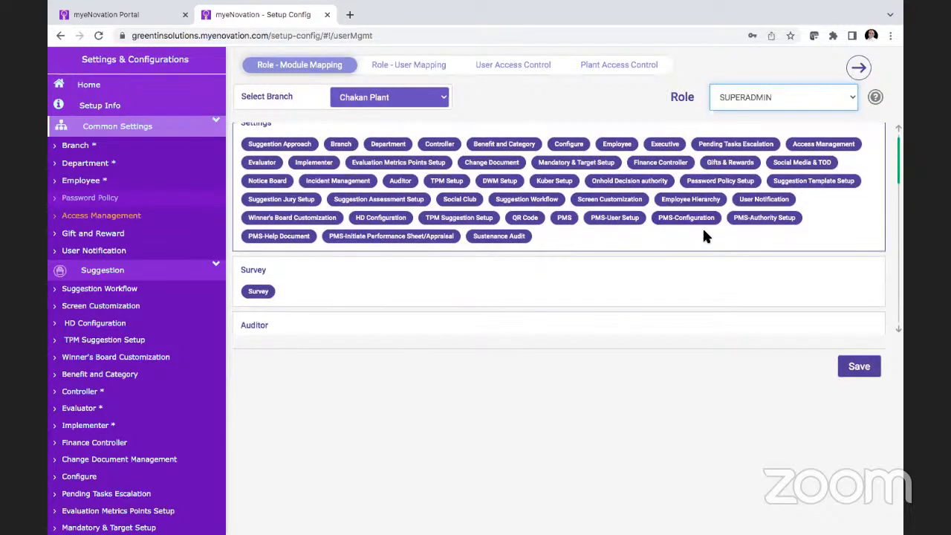
scroll(705, 235, down, 1)
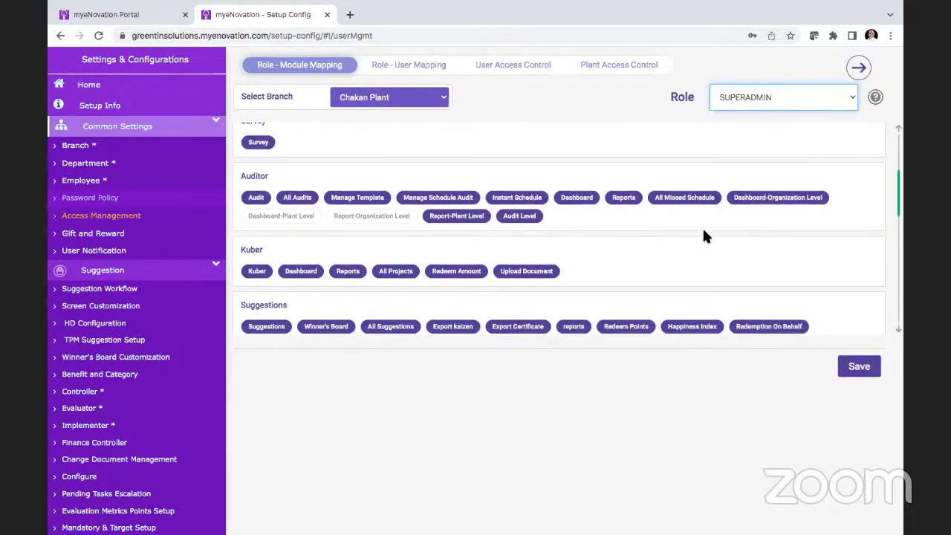
click(290, 217)
click(367, 215)
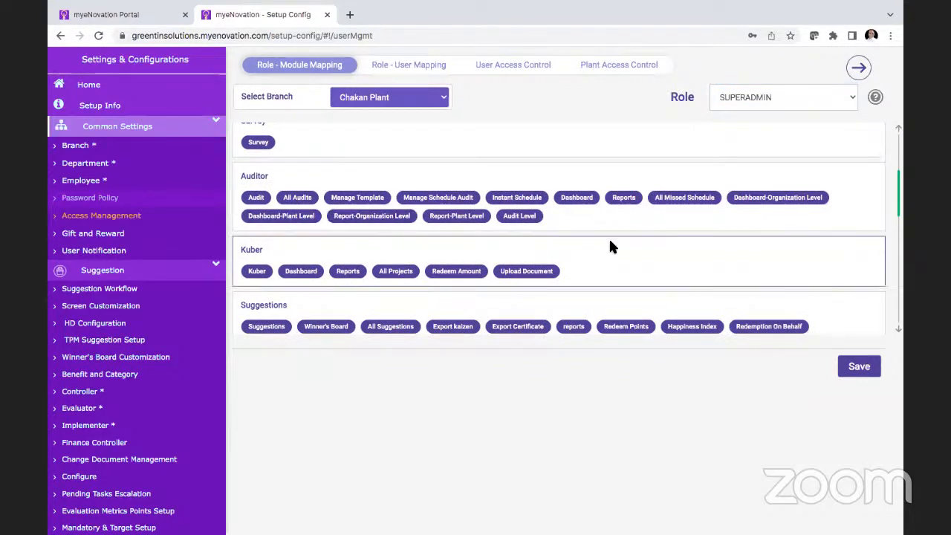
scroll(609, 237, down, 2)
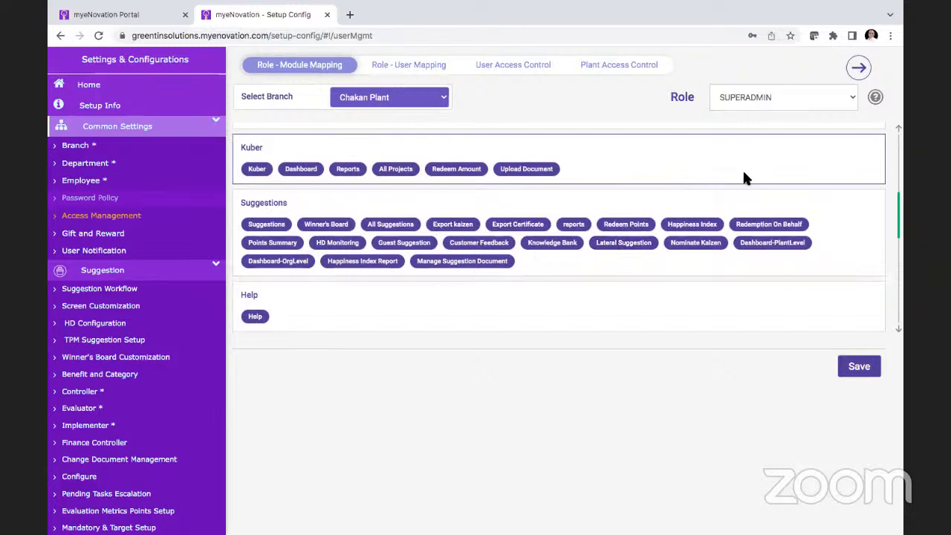
scroll(743, 171, up, 10)
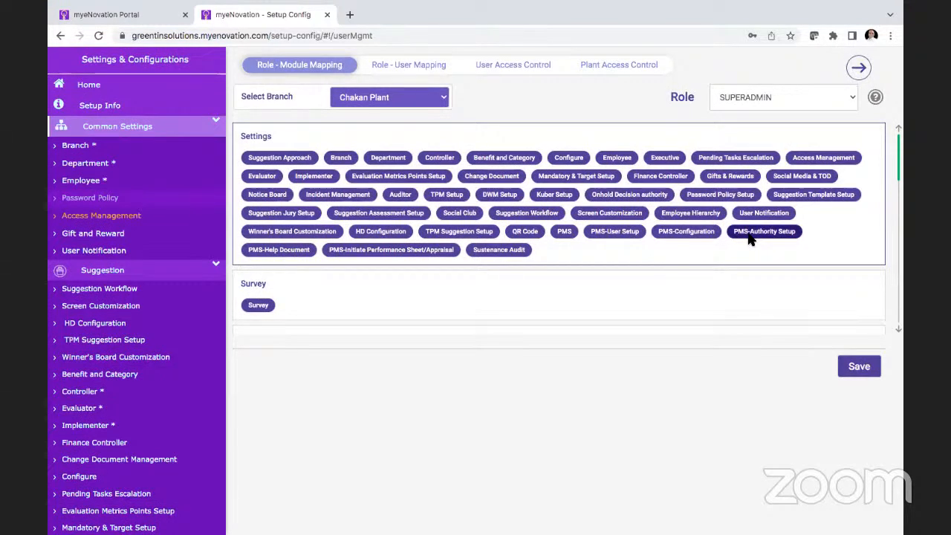
Step: Switch the module mapping to the EMPLOYEE role and enable reports in its Suggestions modules
click(798, 102)
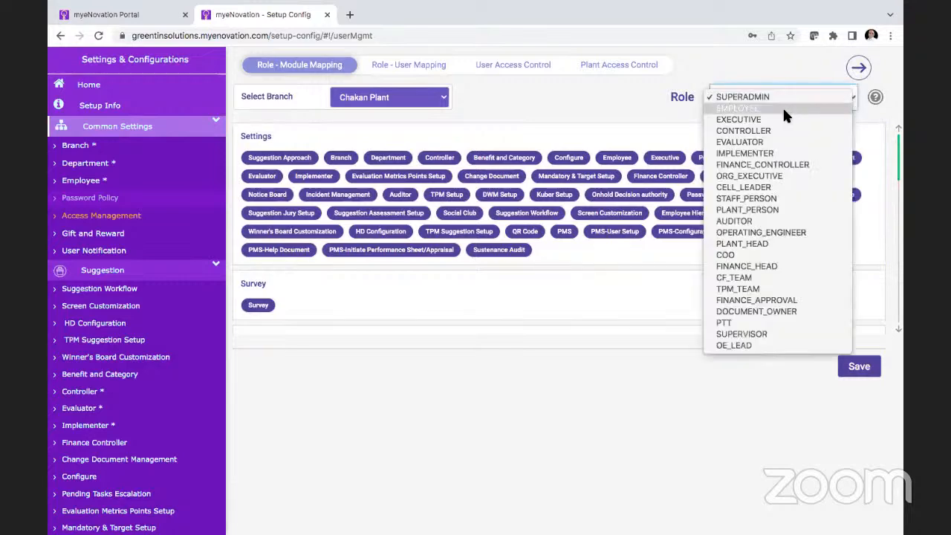
click(784, 110)
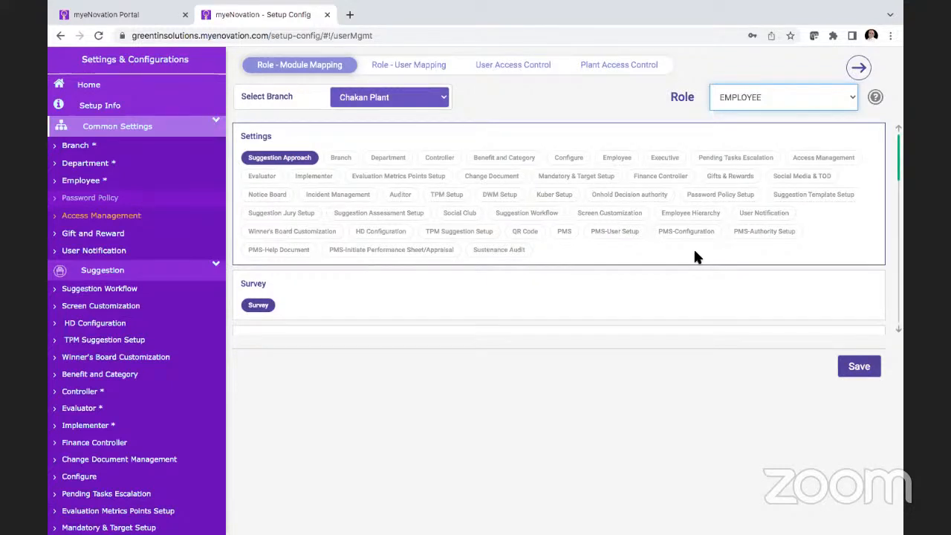
scroll(576, 259, down, 2)
scroll(576, 260, down, 3)
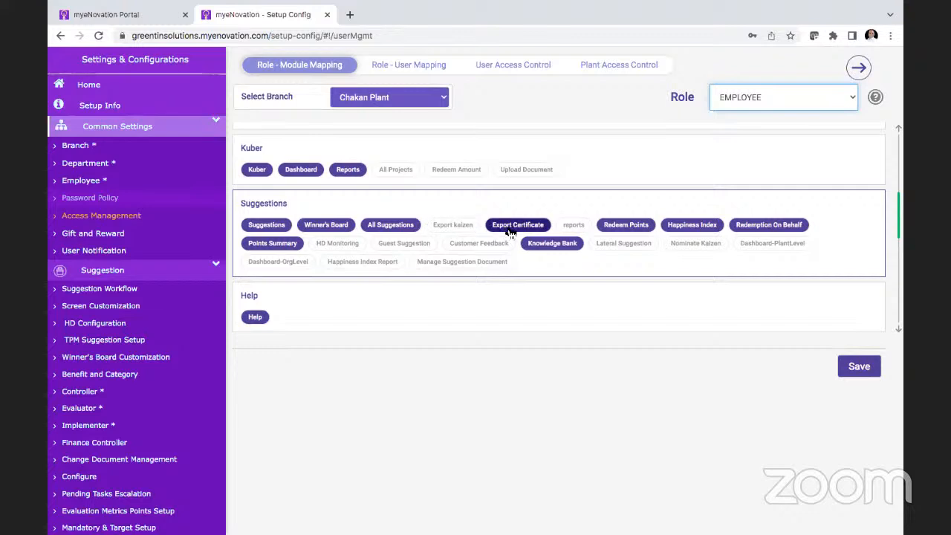
click(573, 225)
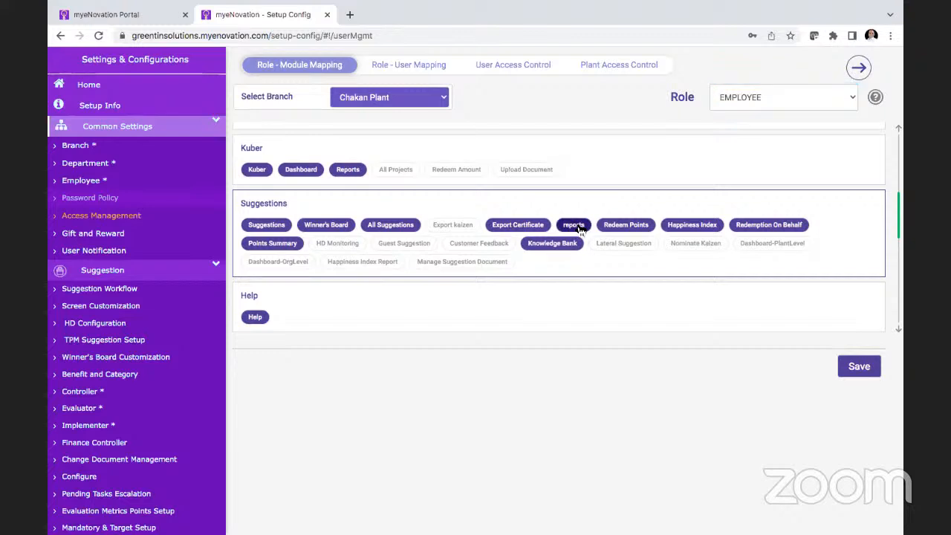
Step: For the EMPLOYEE role's Suggestions modules, disable reports and enable Nominate Kaizen, Lateral Suggestion and Dashboard-PlantLevel, leaving Dashboard-OrgLevel off
click(577, 226)
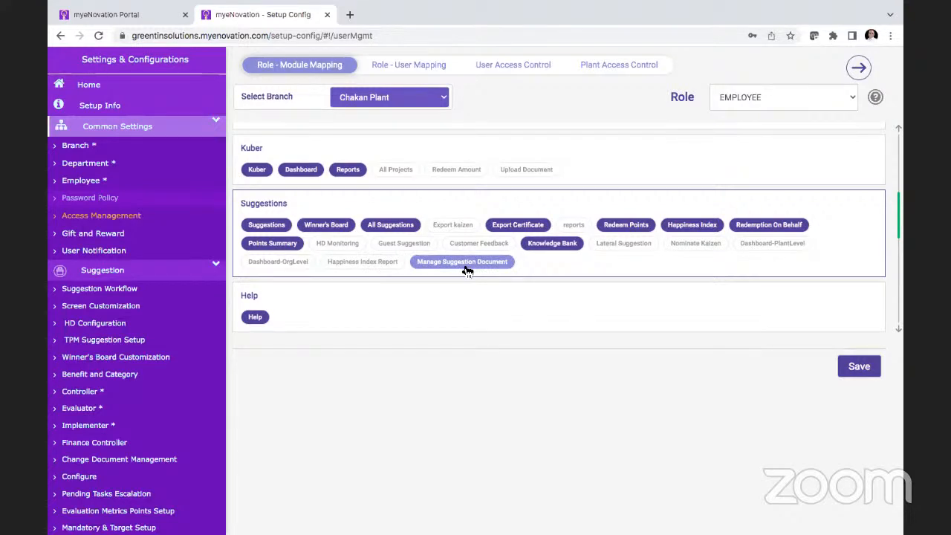
click(694, 246)
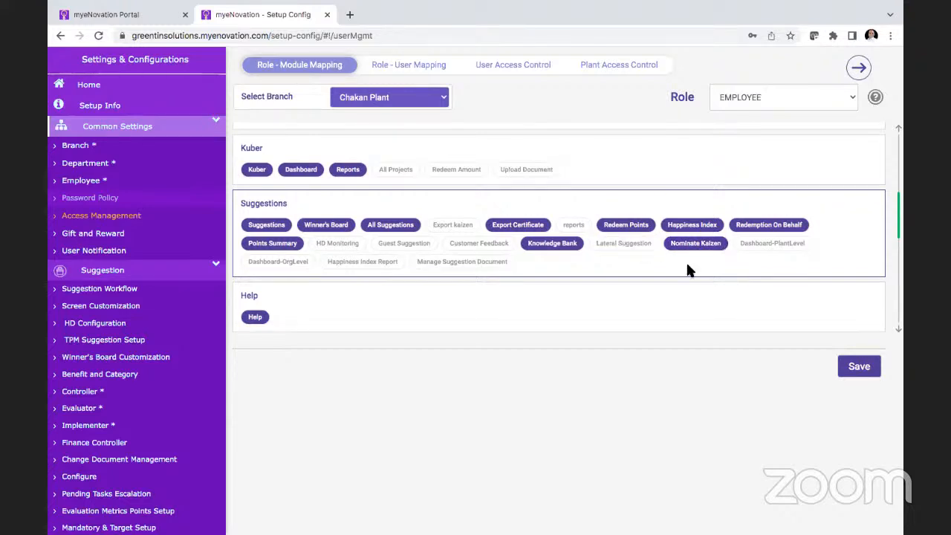
click(606, 244)
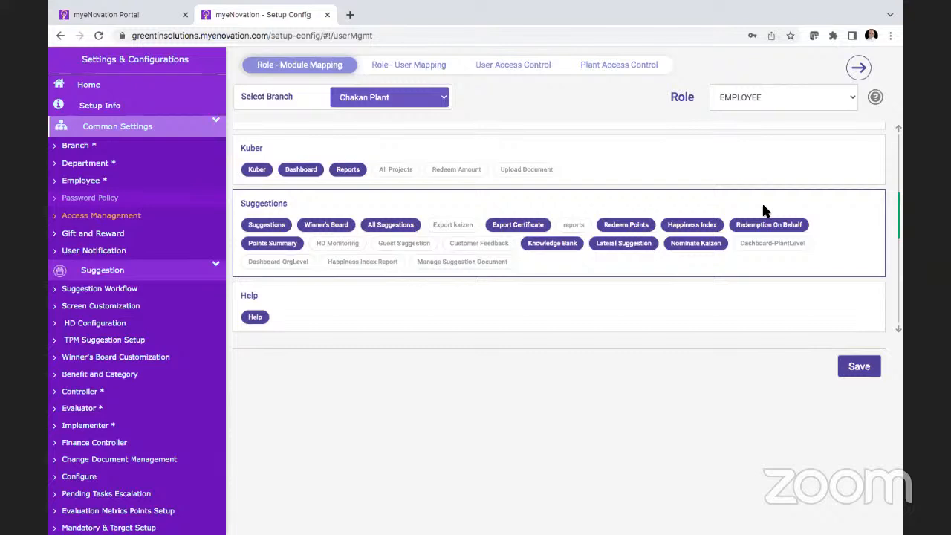
click(782, 244)
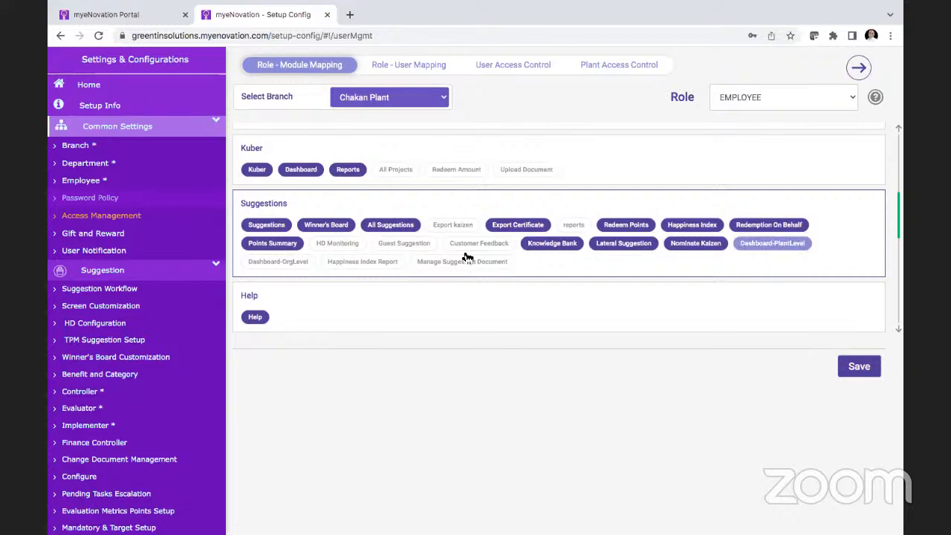
click(294, 265)
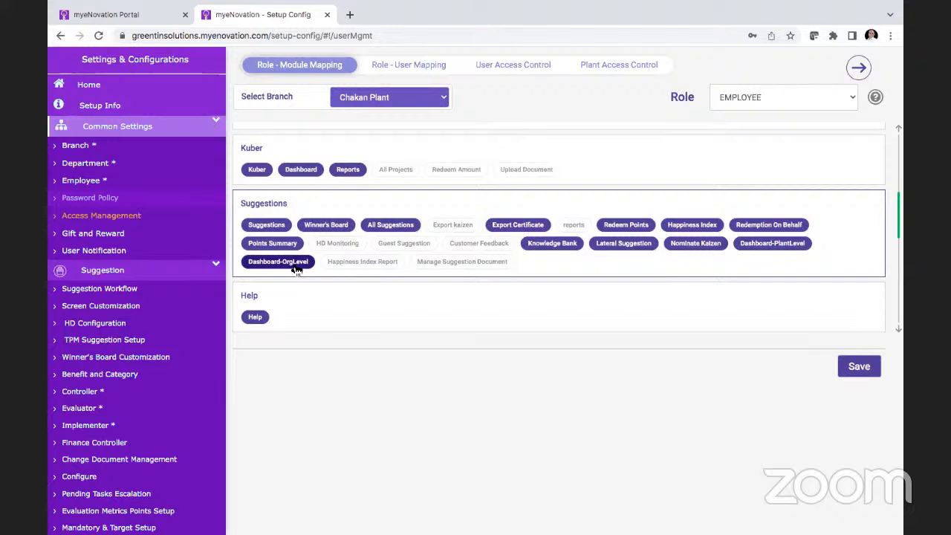
click(296, 266)
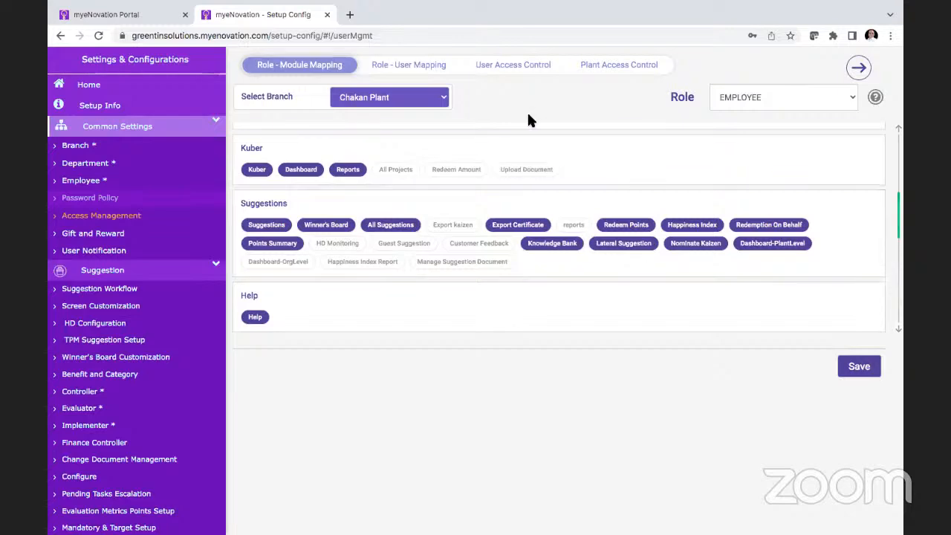
Step: Open the role-to-user mapping for Chakan Plant and look up the Paint Shop employee's roles, followed by the Production supervisor's
click(426, 66)
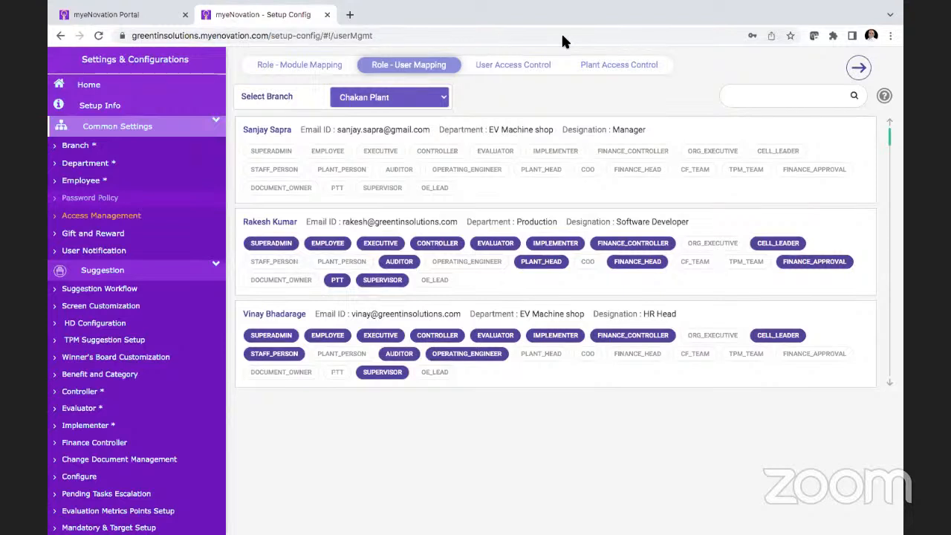
click(773, 101)
text(priy)
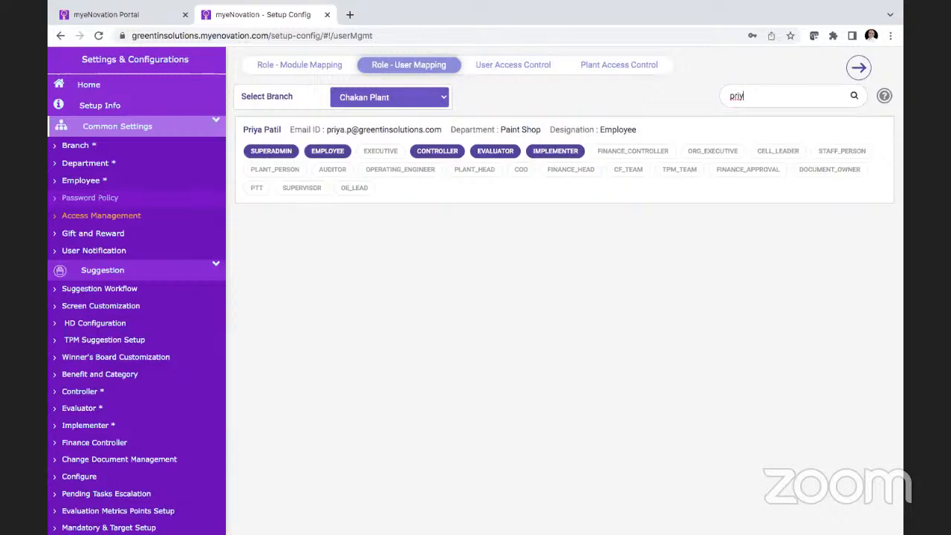
double_click(771, 98)
text(gaut)
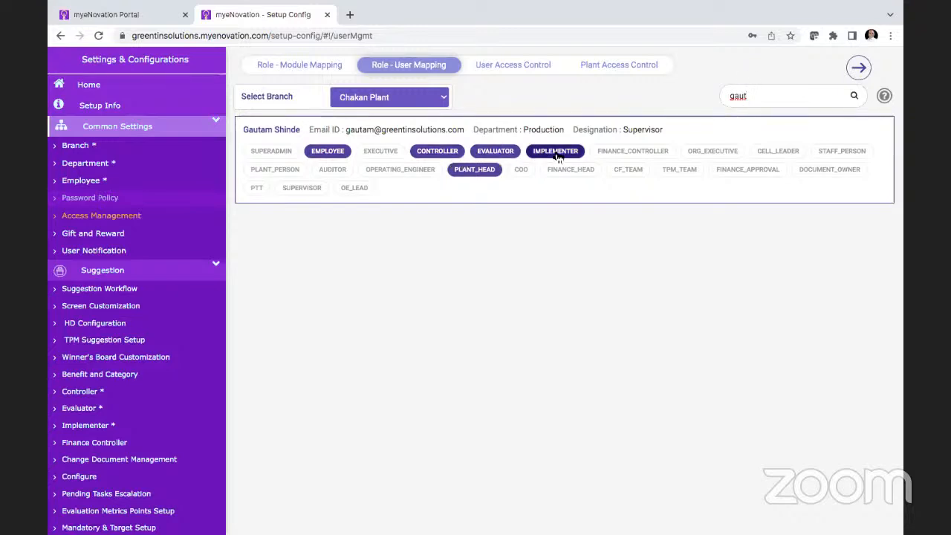
Step: Try to remove the PLANT_HEAD role from the Production supervisor and dismiss the removal confirmation
click(484, 171)
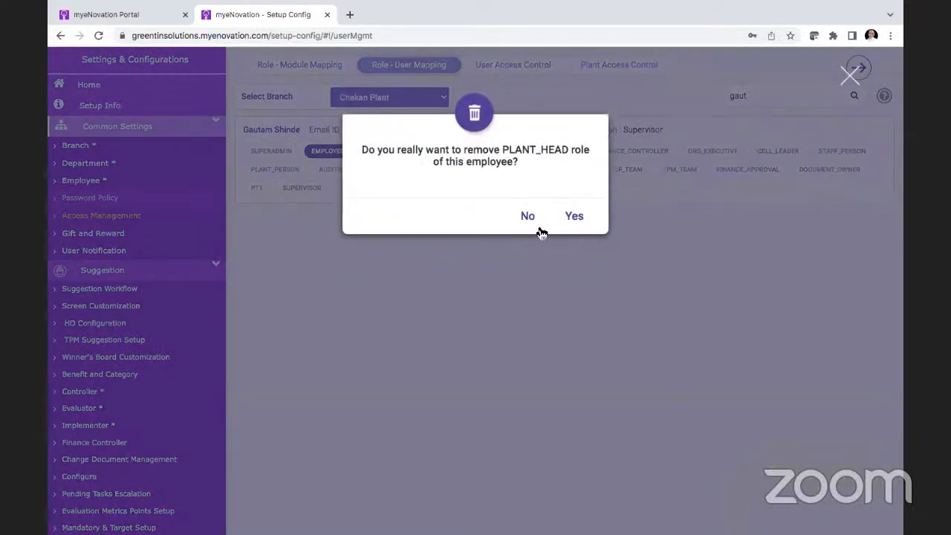
click(572, 216)
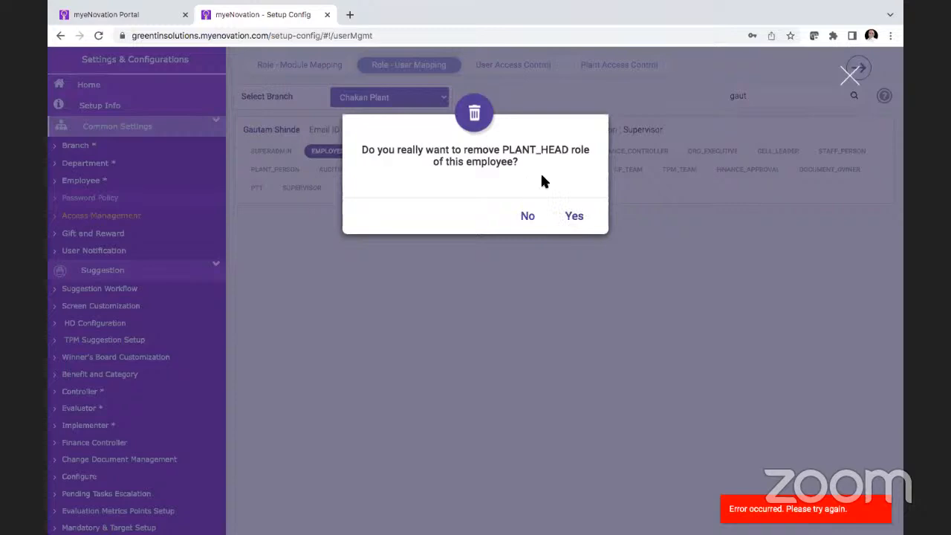
click(529, 215)
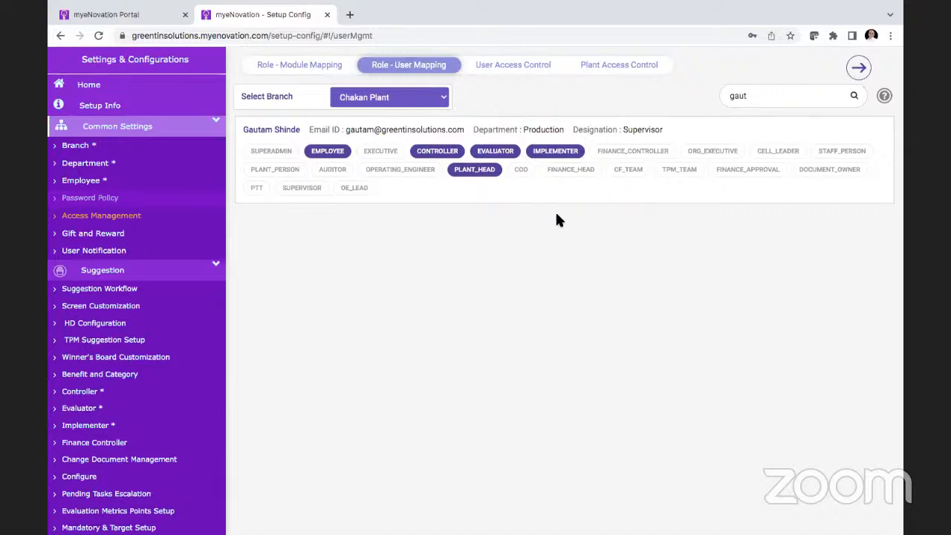
Step: Open User Access Control for Chakan Plant, find the Production supervisor by name and review the supervisor's module access
click(510, 68)
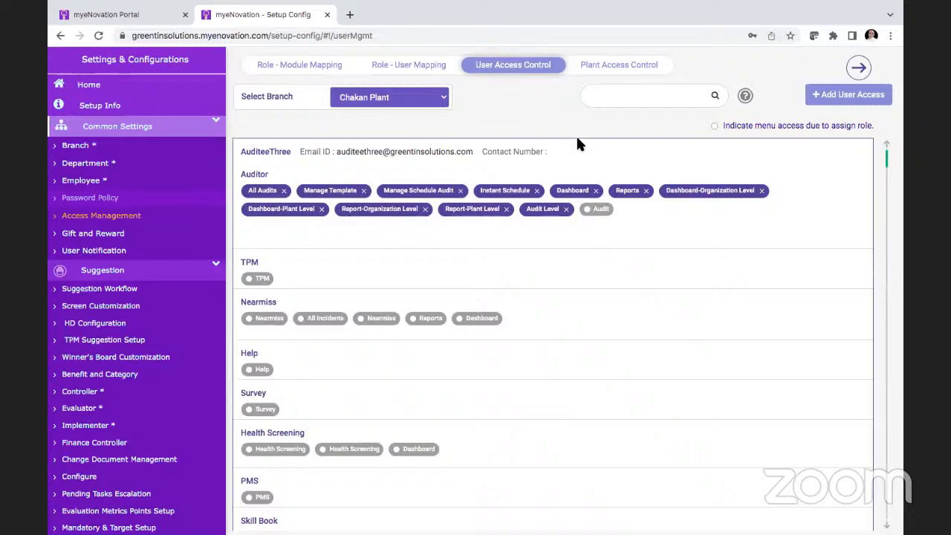
scroll(579, 145, down, 10)
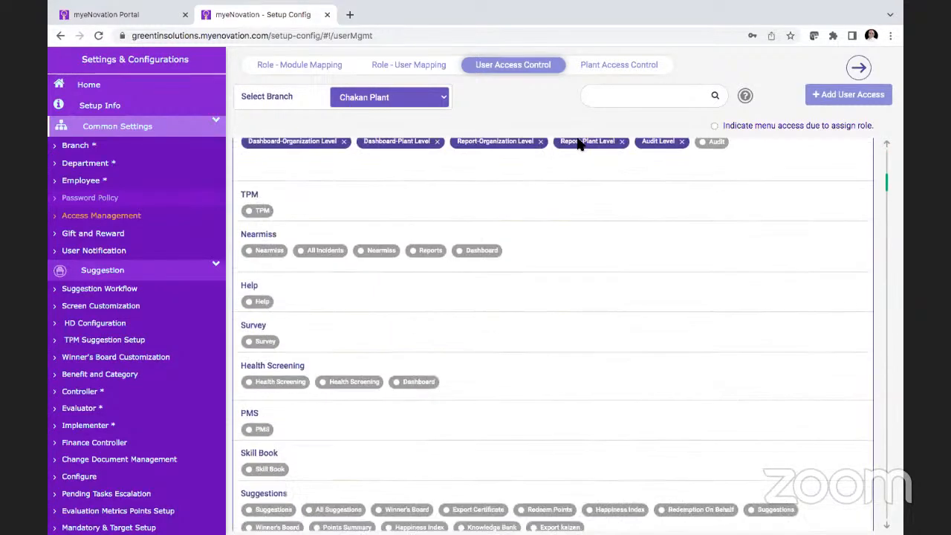
scroll(579, 145, up, 2)
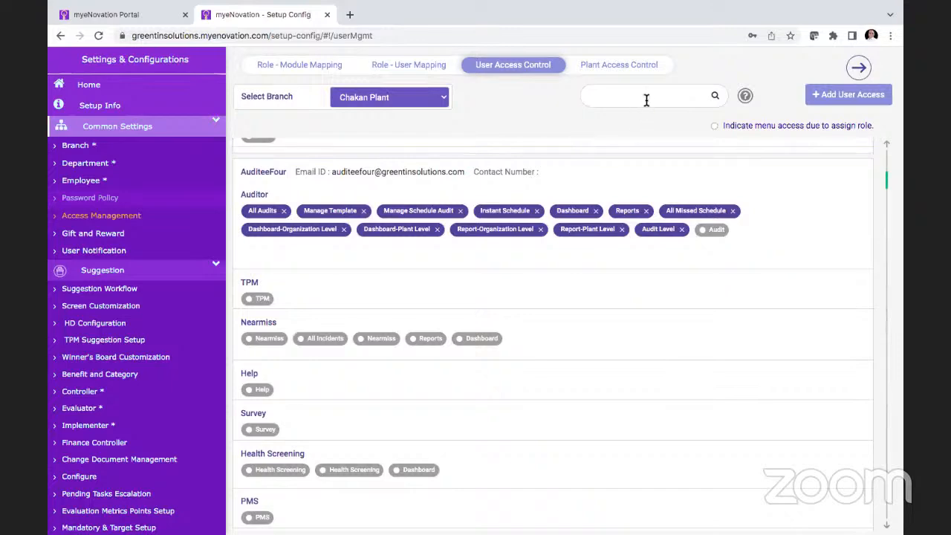
text(gaut)
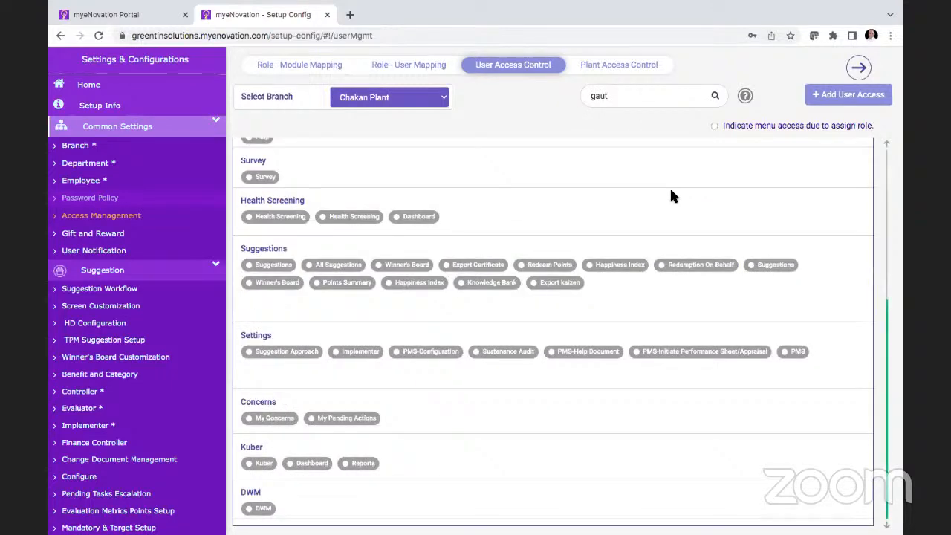
scroll(671, 191, up, 4)
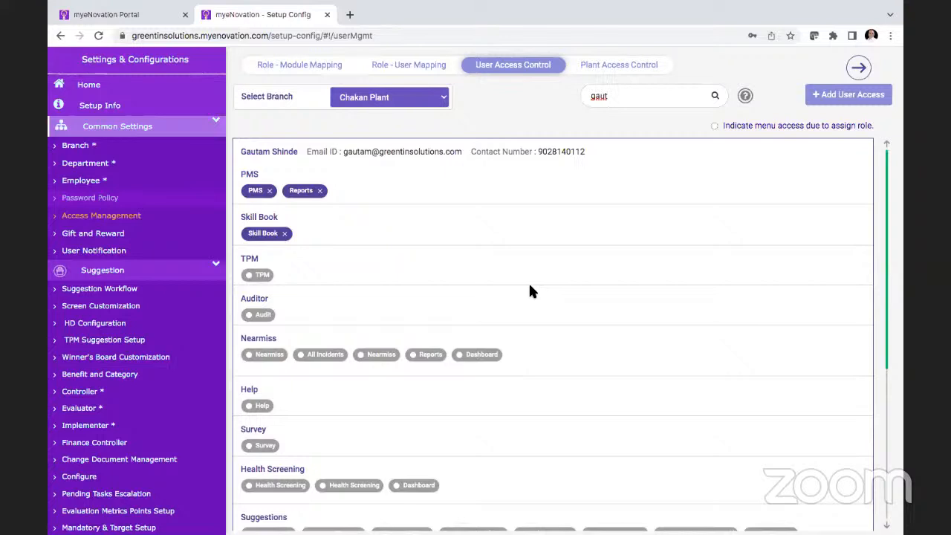
scroll(342, 312, down, 3)
scroll(342, 312, down, 1)
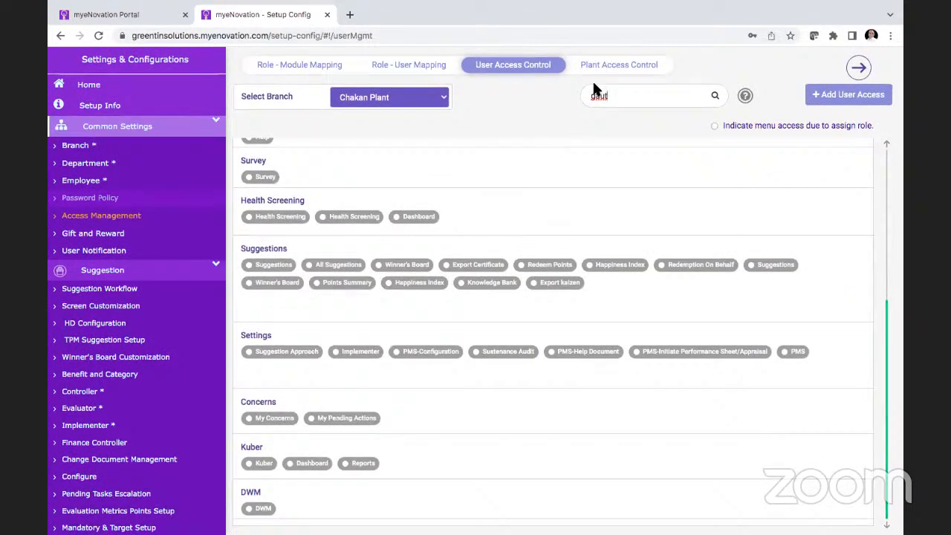
Step: Start adding a user access module in Chakan Plant and select the Production supervisor as the employee
click(841, 94)
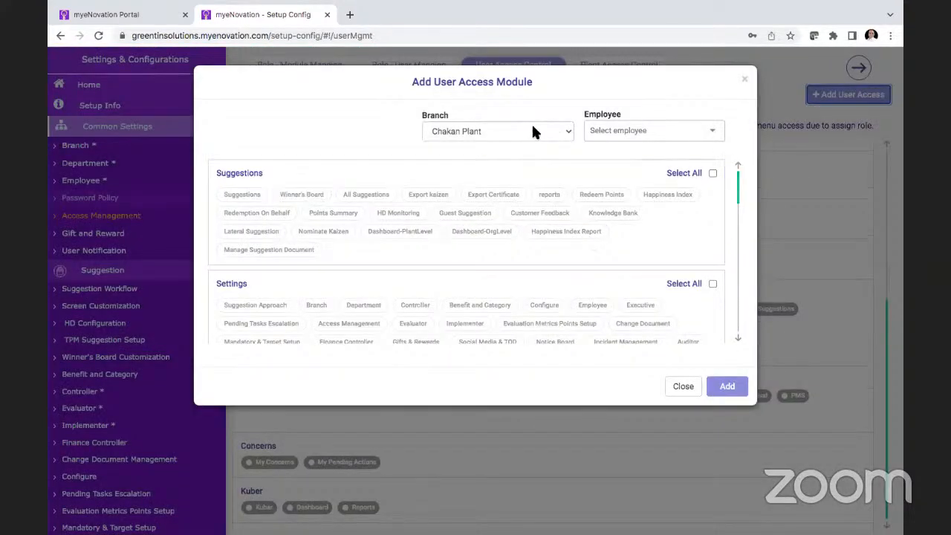
click(640, 133)
text(gaut)
click(631, 151)
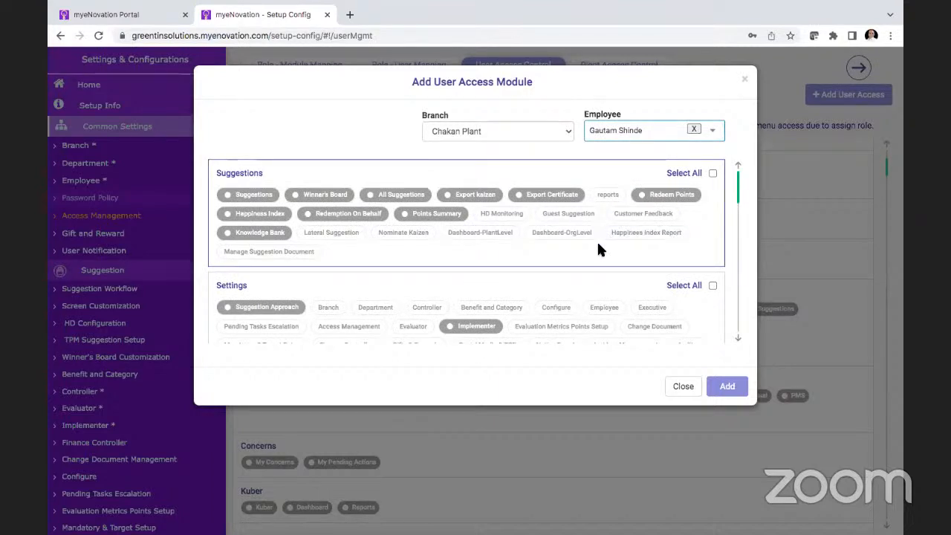
Step: Select Lateral Suggestion, Nominate Kaizen, both dashboards, Happiness Index Report, Customer Feedback, Guest Suggestion, HD Monitoring and Manage Suggestion Document, and close the form without adding them
click(406, 233)
click(356, 234)
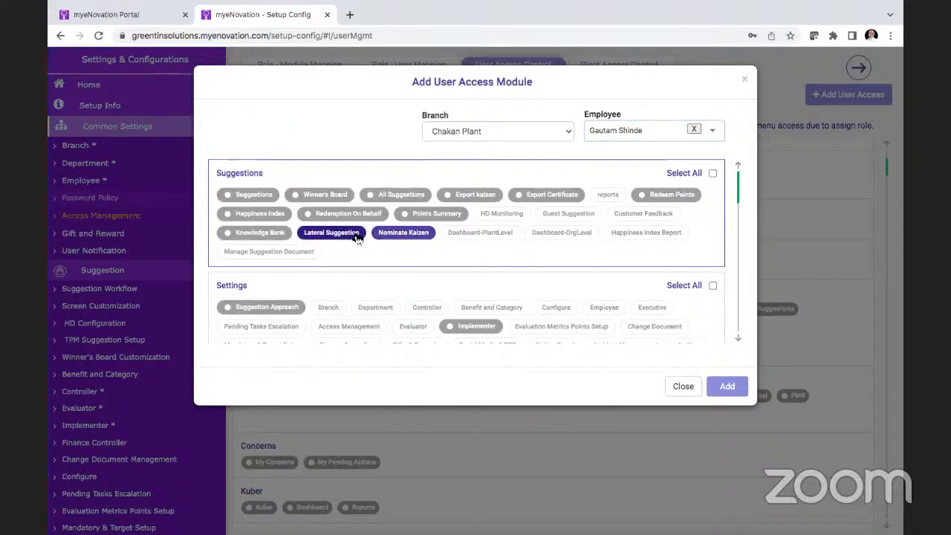
click(477, 234)
click(558, 234)
click(645, 234)
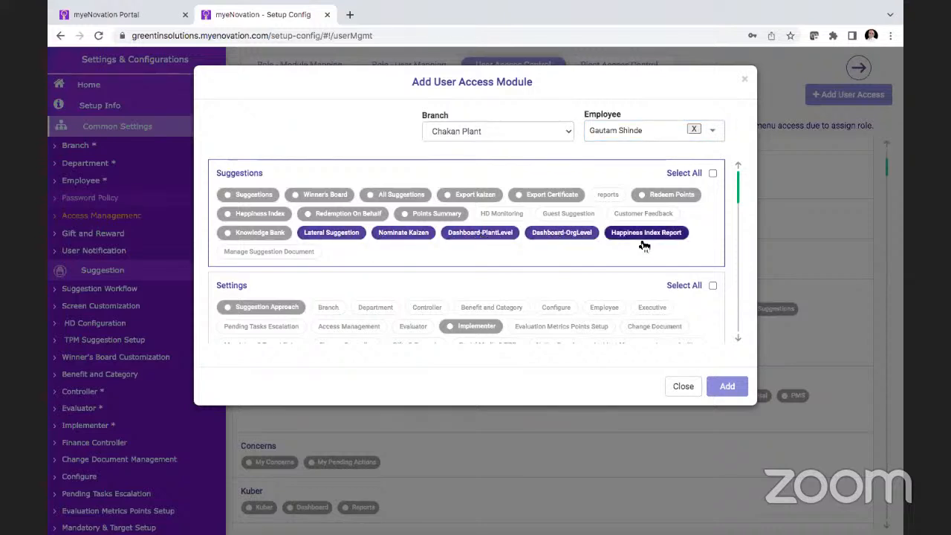
click(644, 215)
click(595, 215)
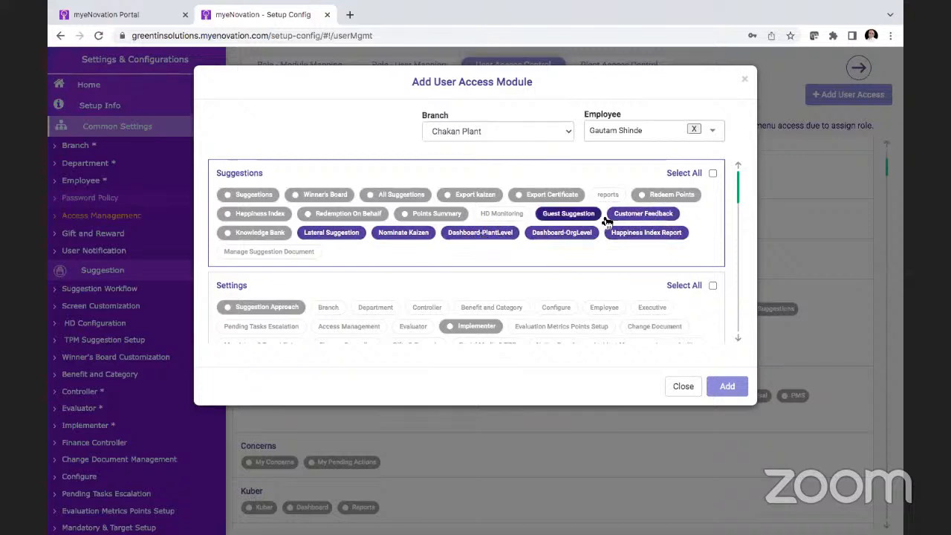
click(513, 218)
click(296, 252)
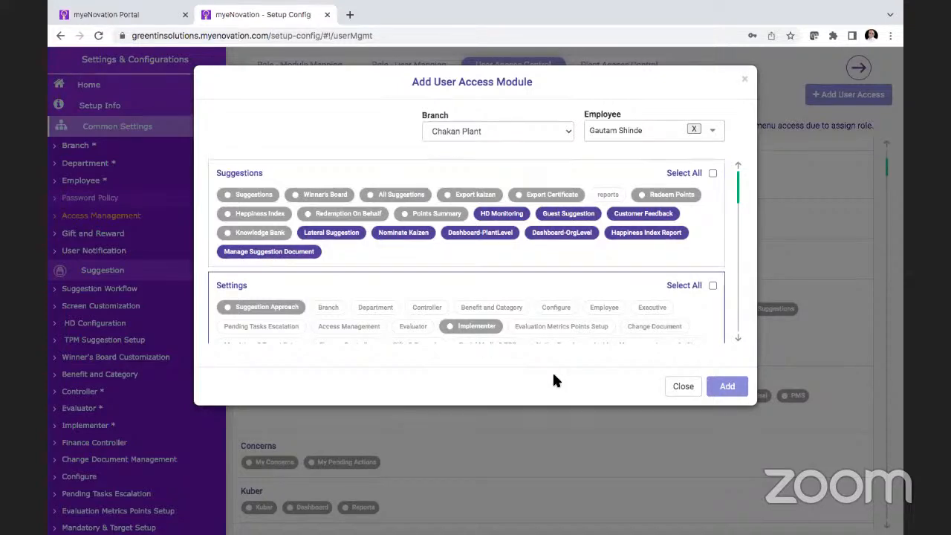
click(689, 383)
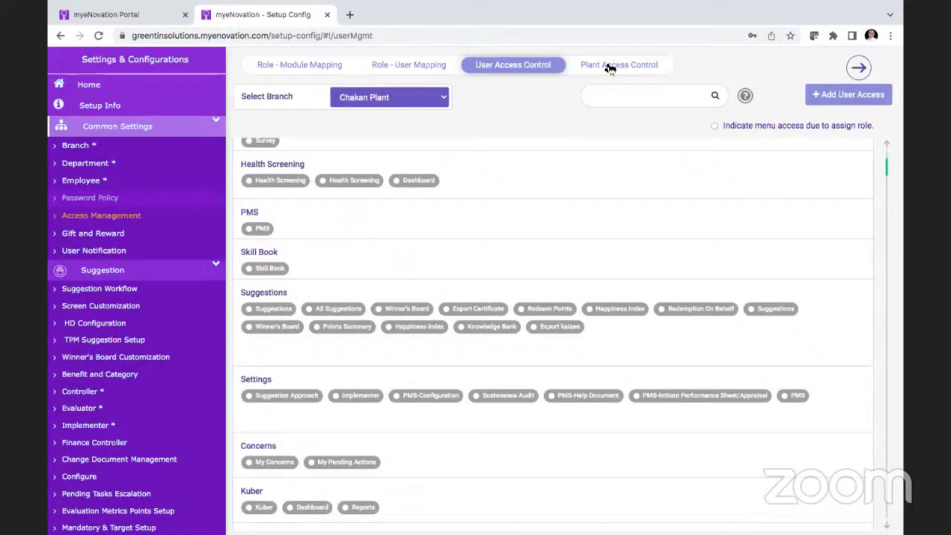
Step: In Plant Access Control, find the Production supervisor by name and grant access to Chakan Plant and Nashik Plant
click(606, 67)
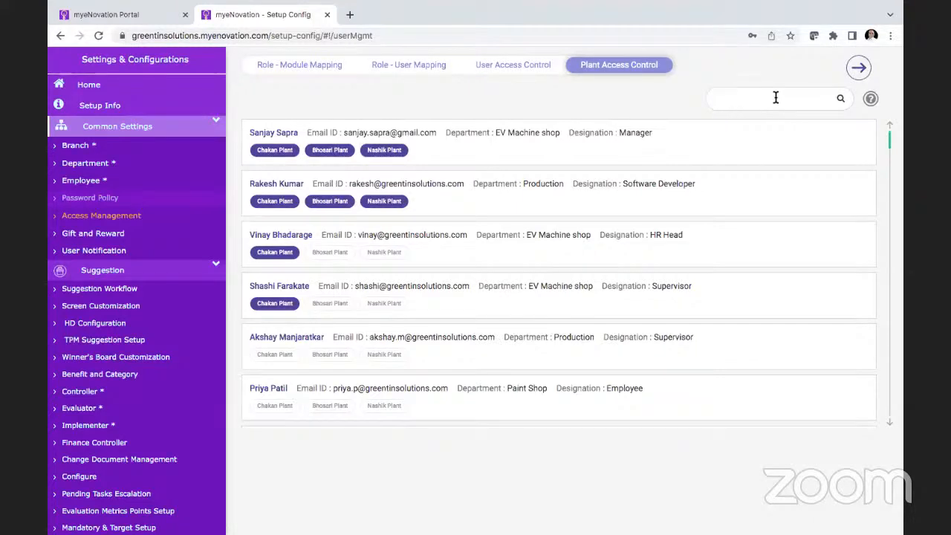
text(gaut)
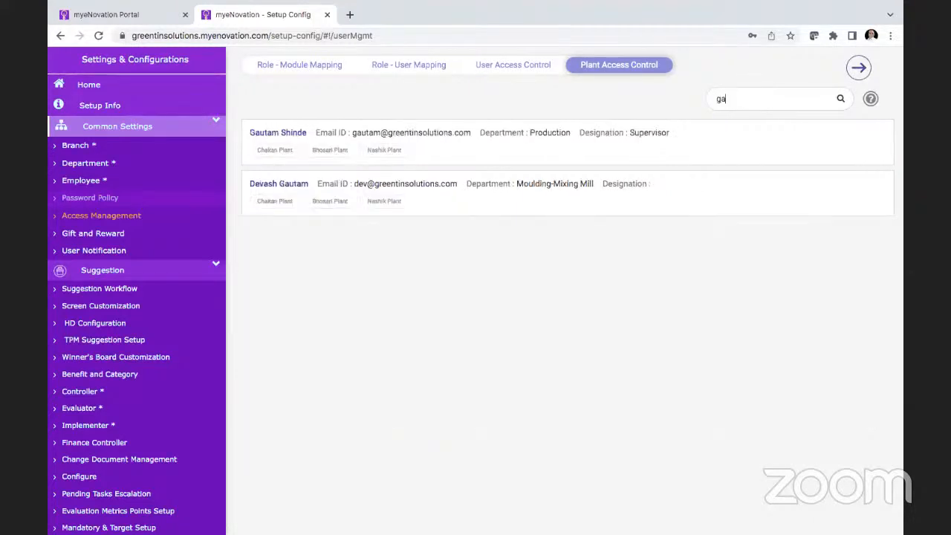
click(287, 153)
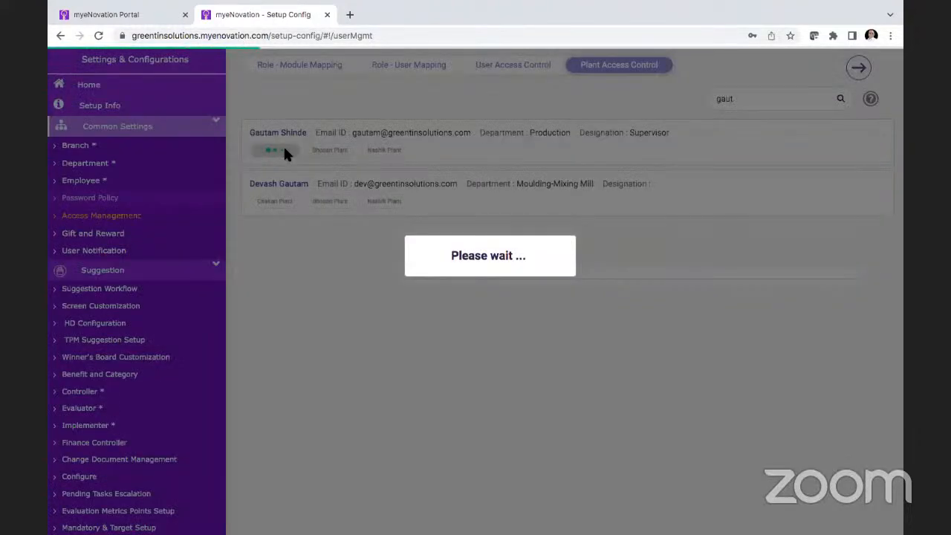
click(338, 150)
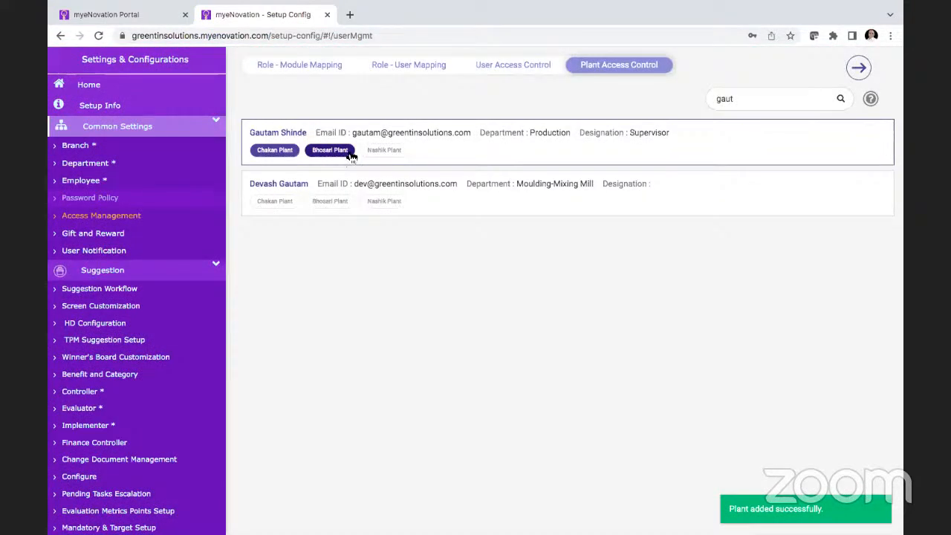
click(385, 150)
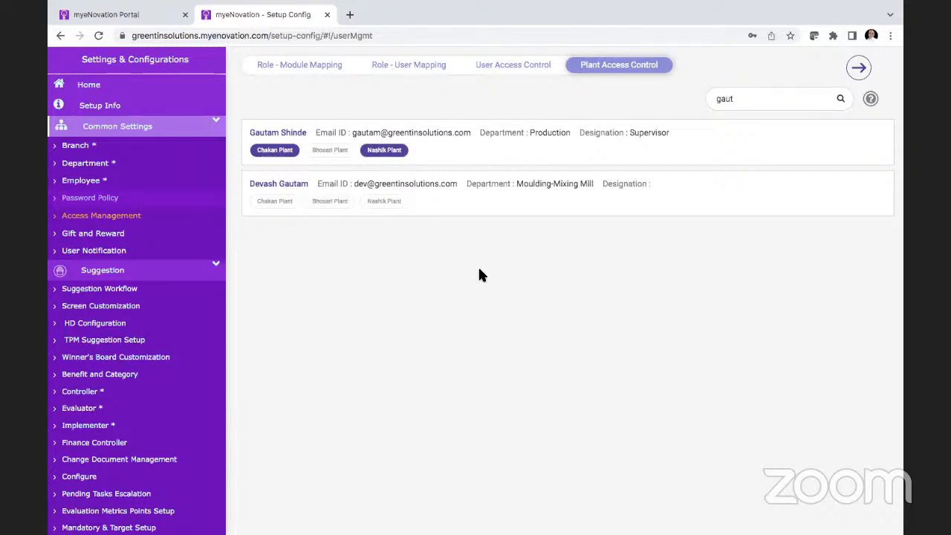
Step: Open the Gift and Reward settings and review the categories, vendors, admins and rewards for Chakan Plant
click(120, 237)
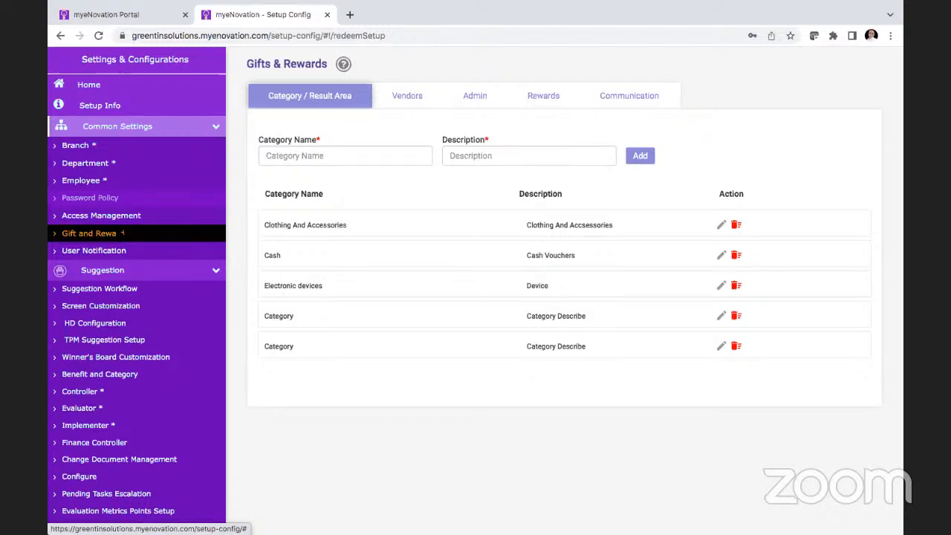
mouse_move(512, 24)
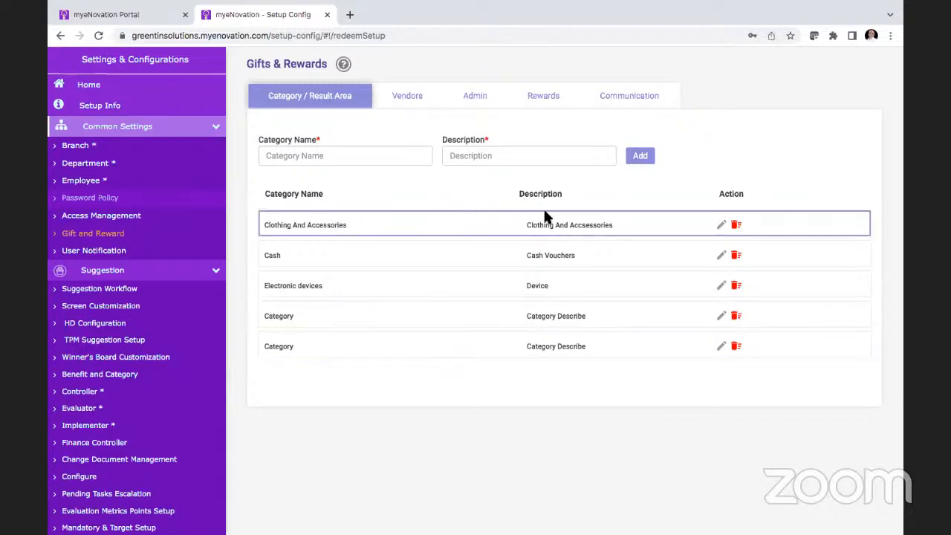
click(411, 102)
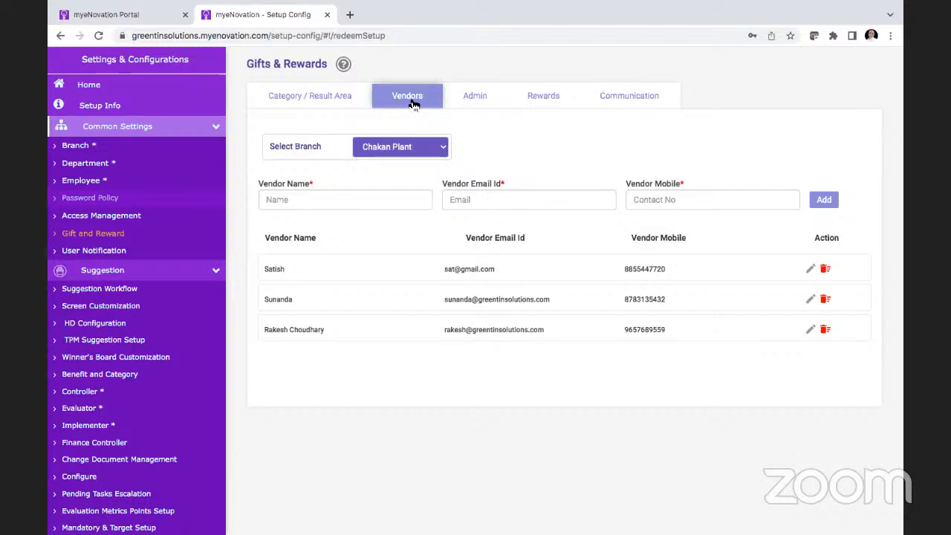
click(473, 95)
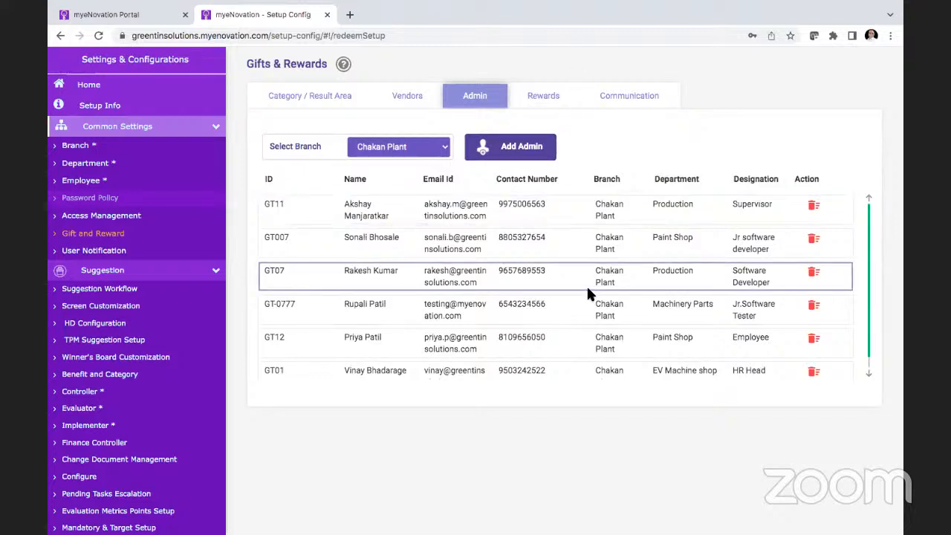
click(543, 98)
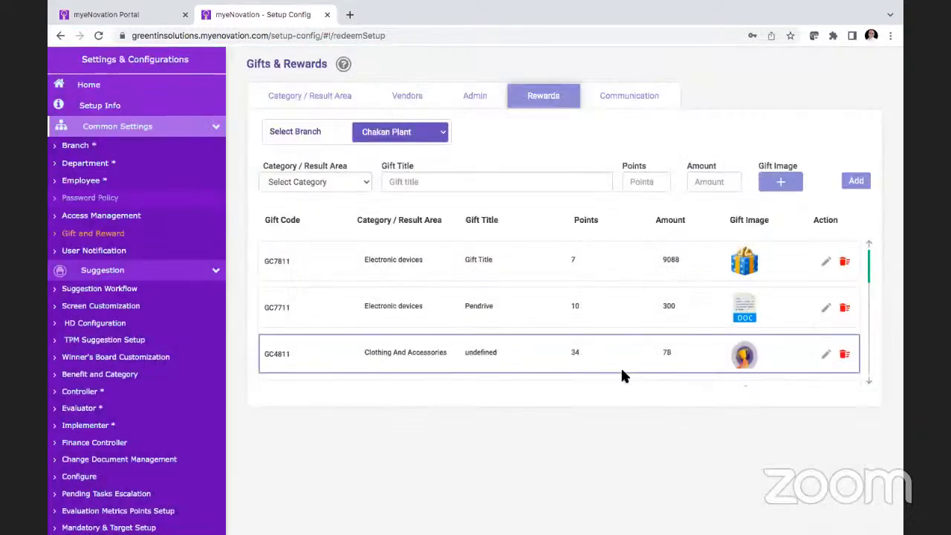
Step: Examine the gift category options and the list of rewards for Chakan Plant
click(362, 183)
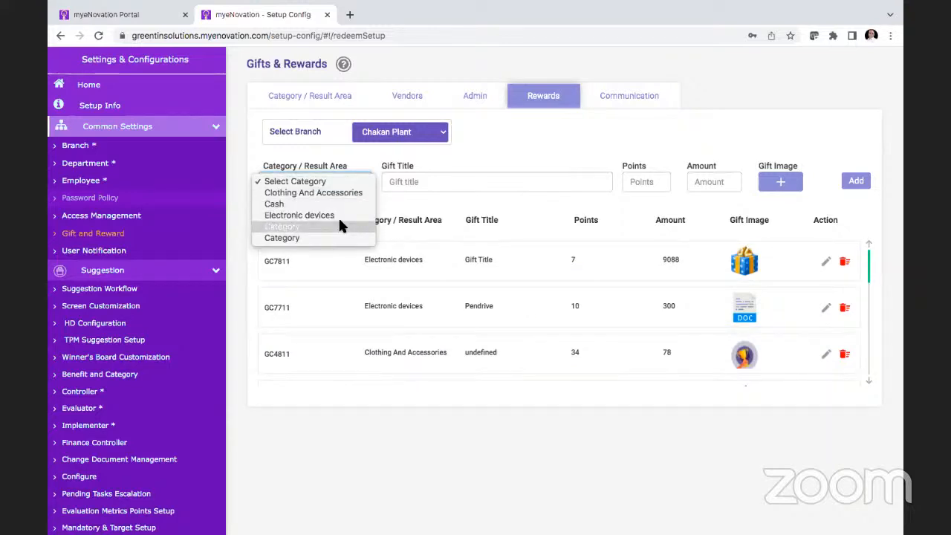
click(428, 186)
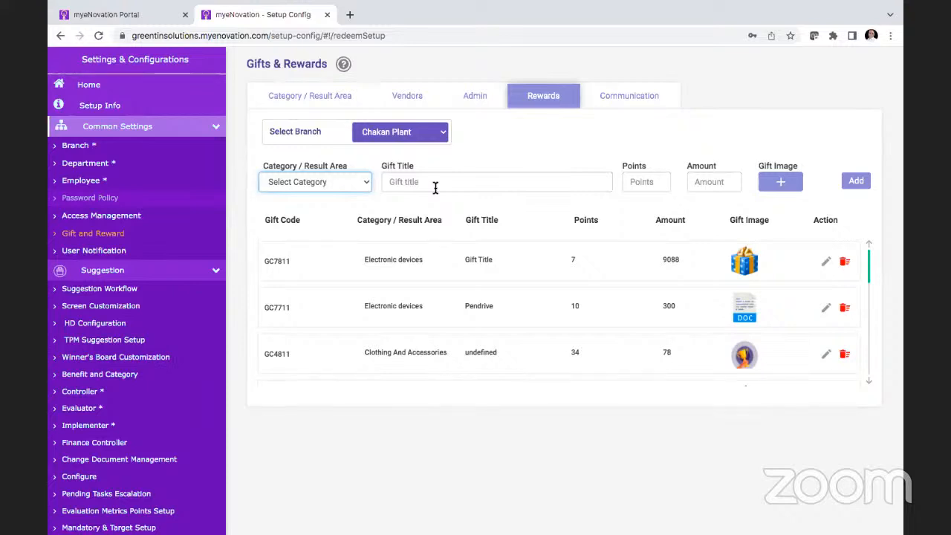
scroll(480, 292, down, 1)
scroll(480, 293, down, 2)
scroll(480, 293, up, 3)
scroll(479, 292, up, 1)
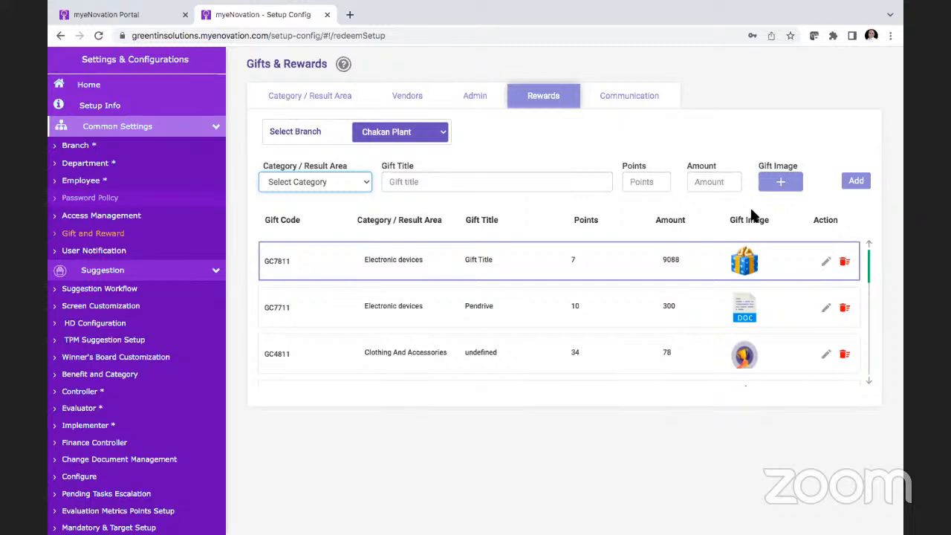
Step: Review the gift communication settings and the User Notification settings for Chakan Plant
click(640, 89)
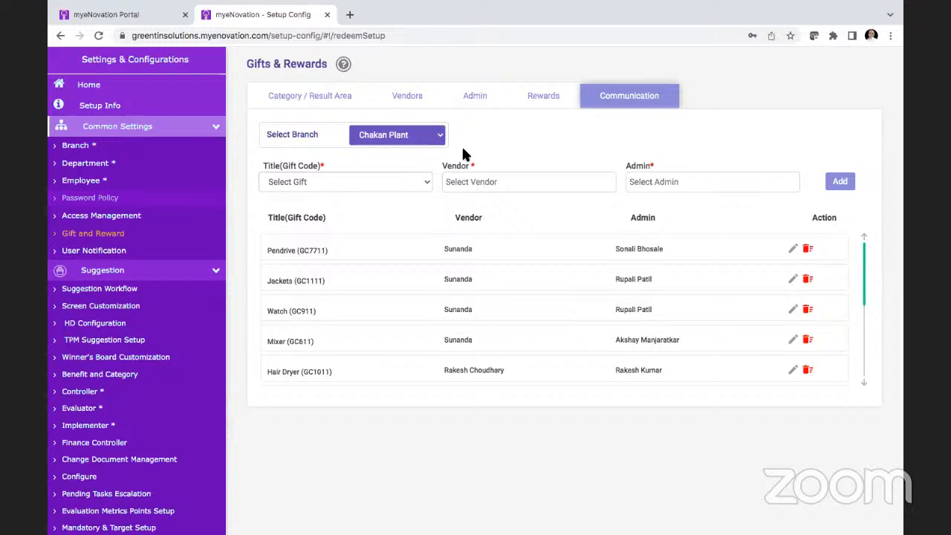
click(187, 252)
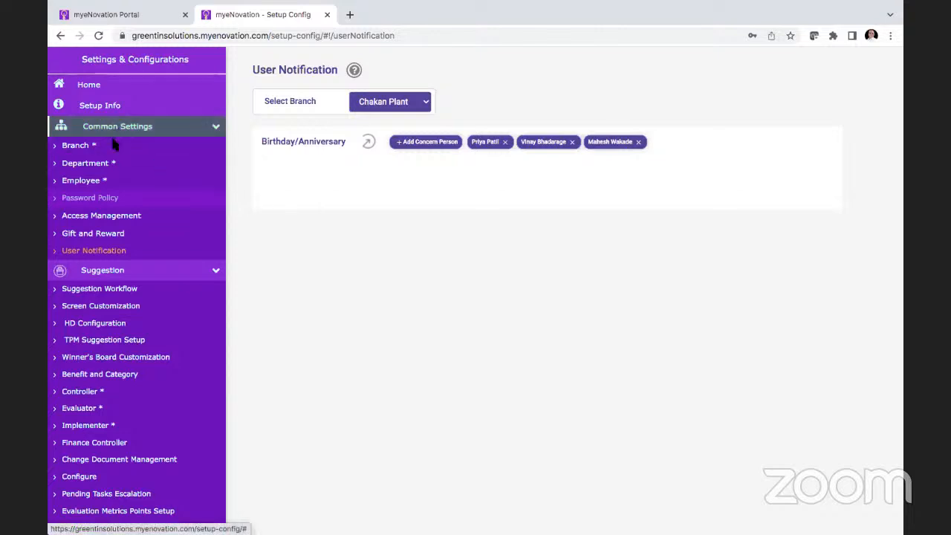
Step: View the pending actions available for transfer from the first employee in the Employee list, and close them without submitting
click(114, 166)
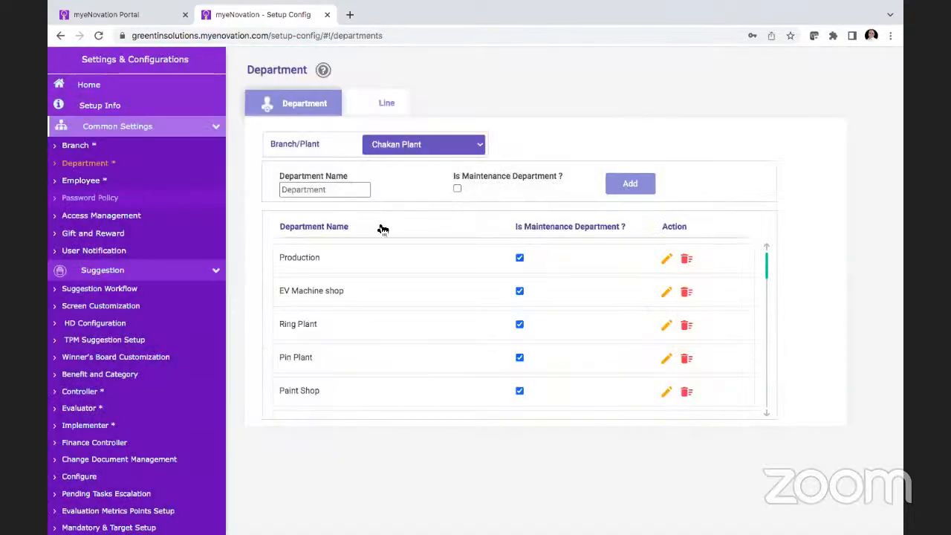
click(83, 181)
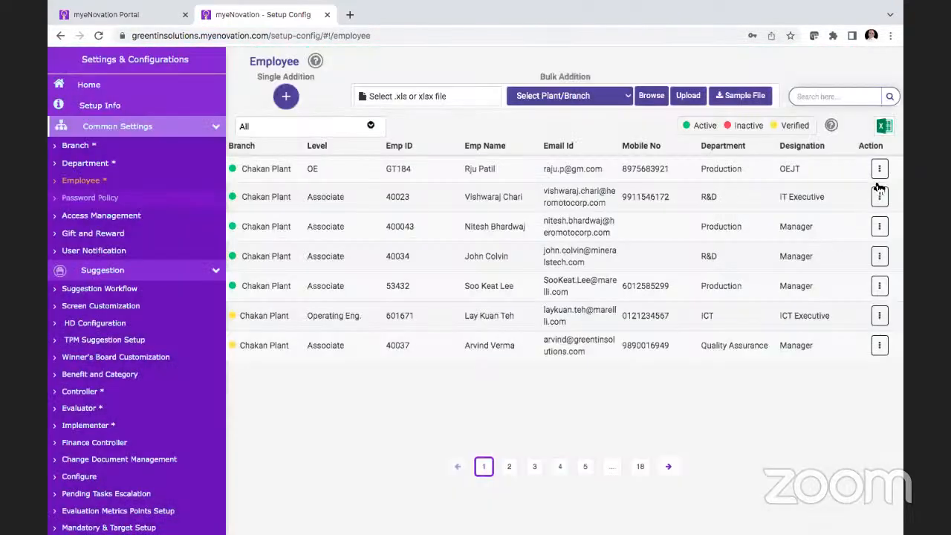
click(881, 169)
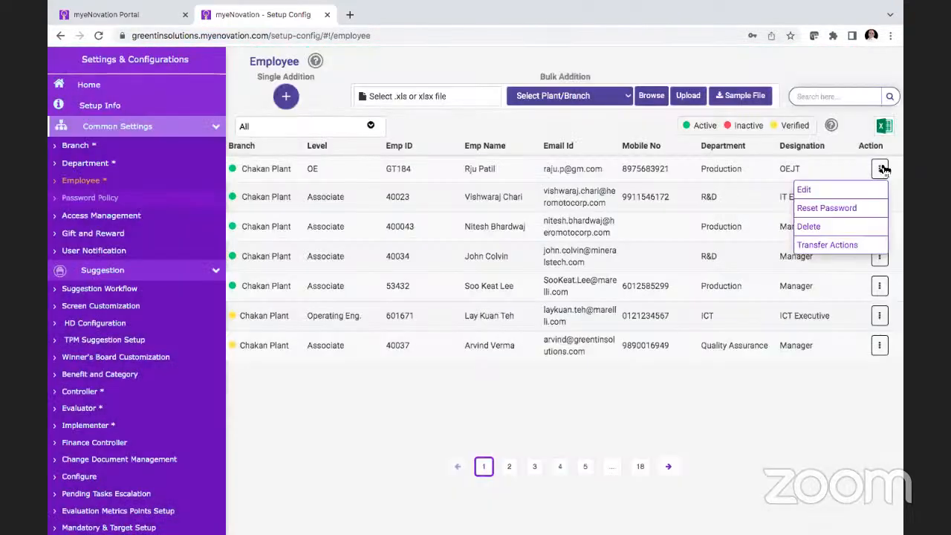
click(827, 245)
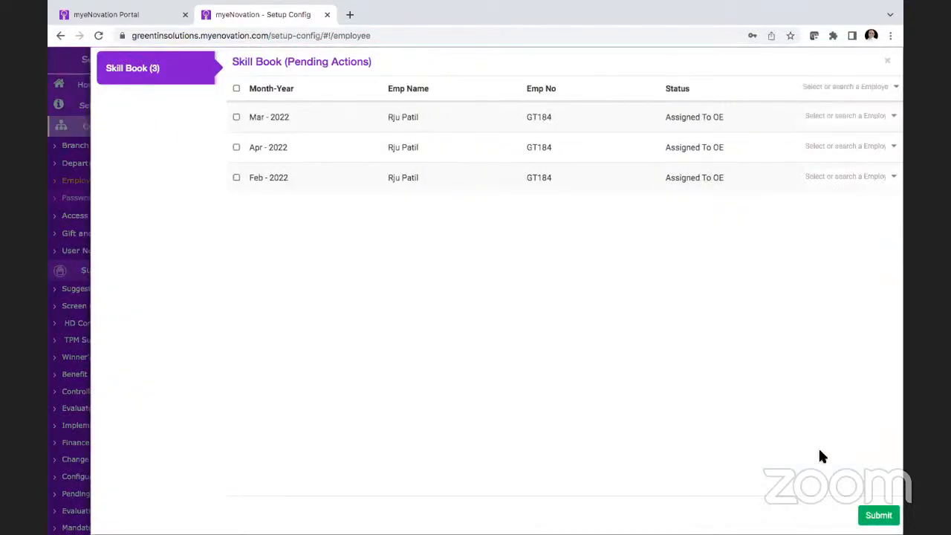
click(888, 60)
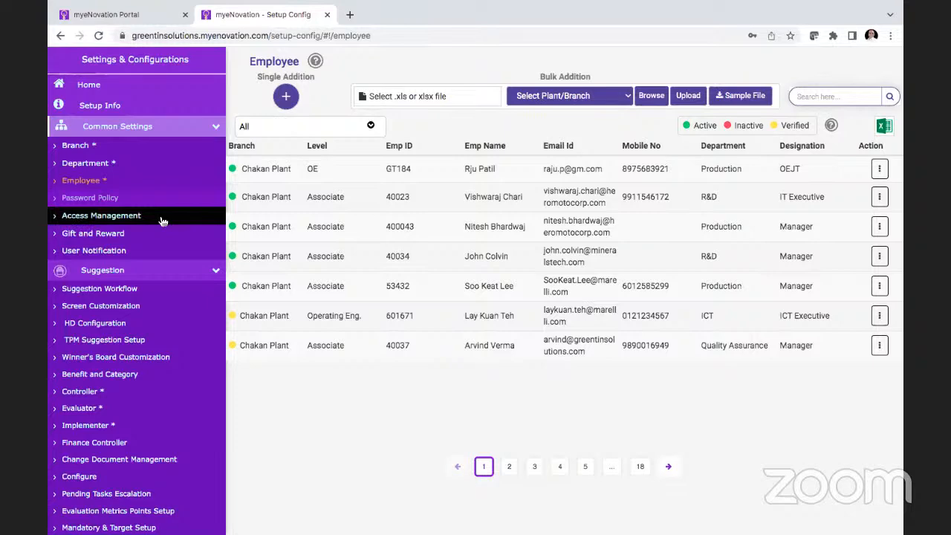
Step: Find the Production supervisor by name in the Employee list and open Transfer Actions for that employee
click(147, 238)
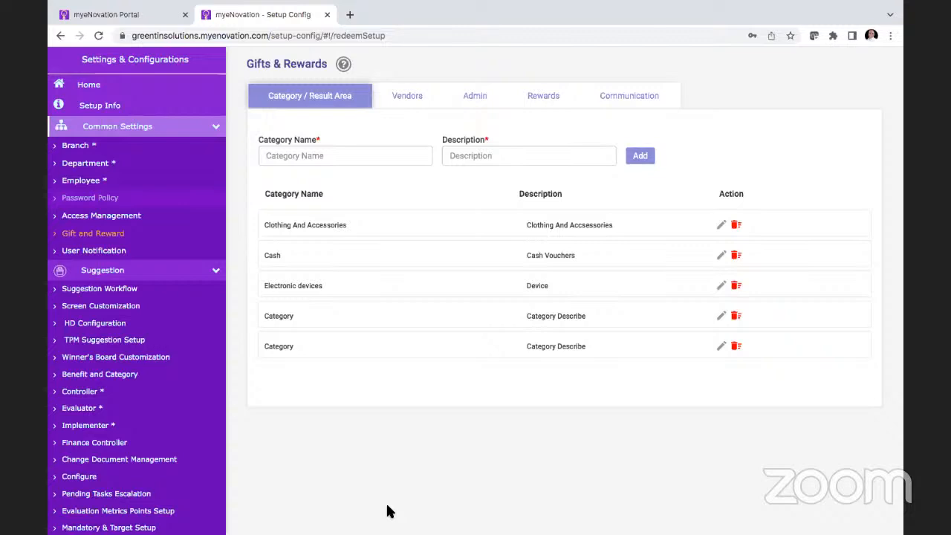
click(111, 182)
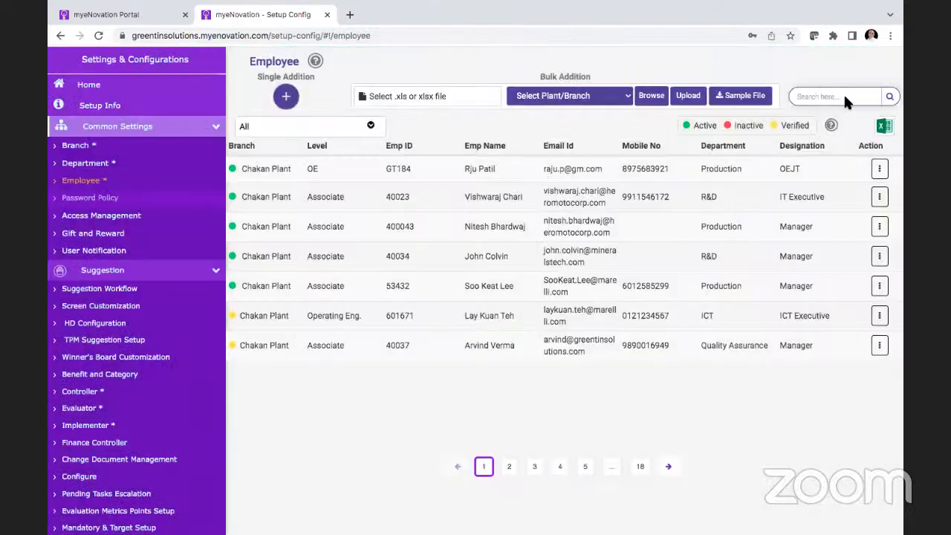
click(838, 98)
text(gaut)
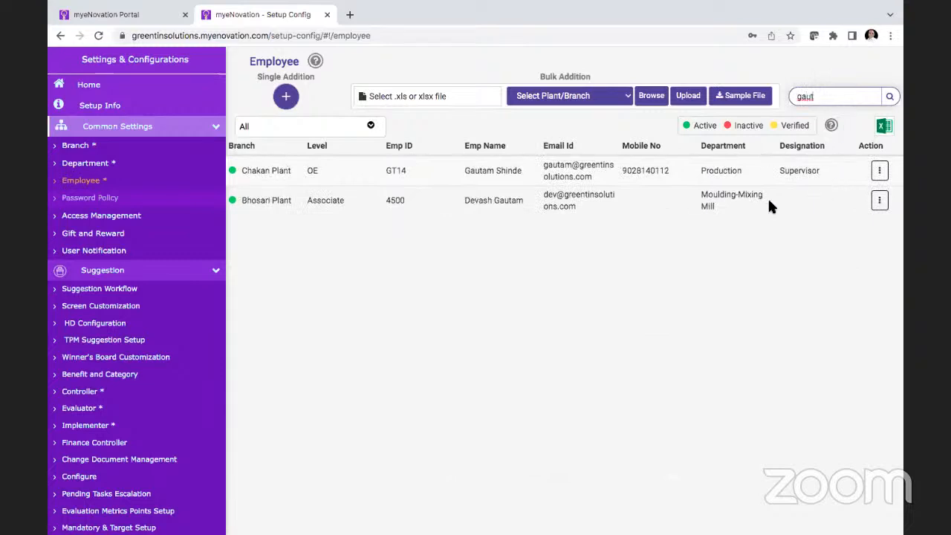
click(880, 171)
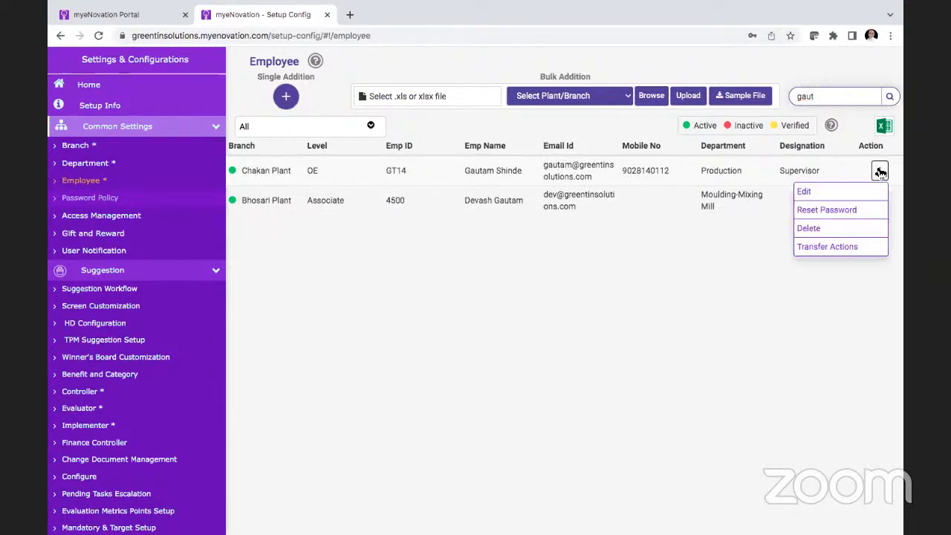
click(820, 248)
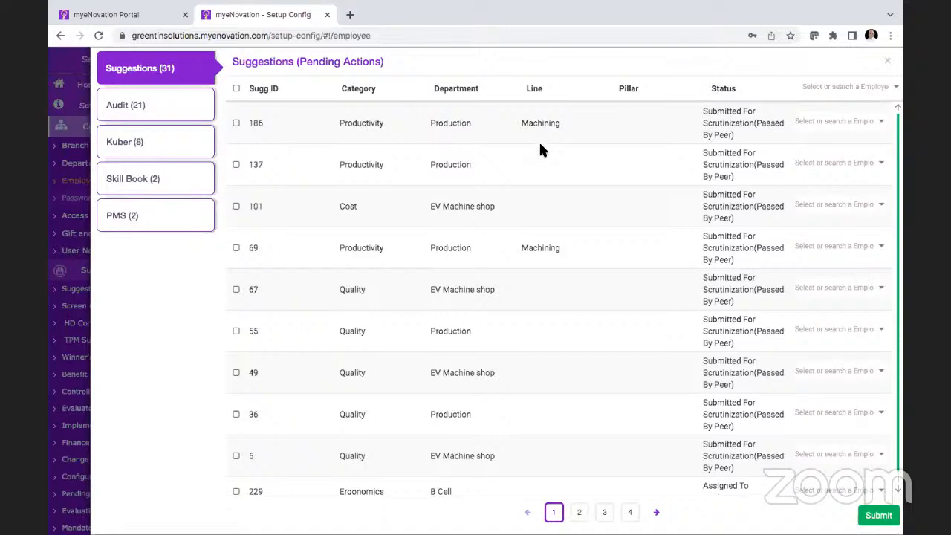
Step: Select all listed pending suggestions, view the employees available to take them over, and close the transfer without submitting
click(234, 89)
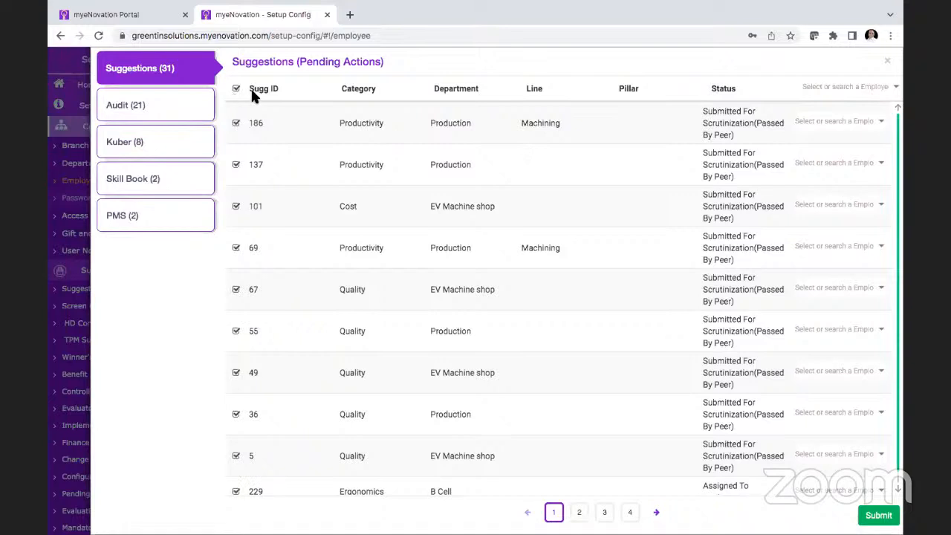
click(863, 89)
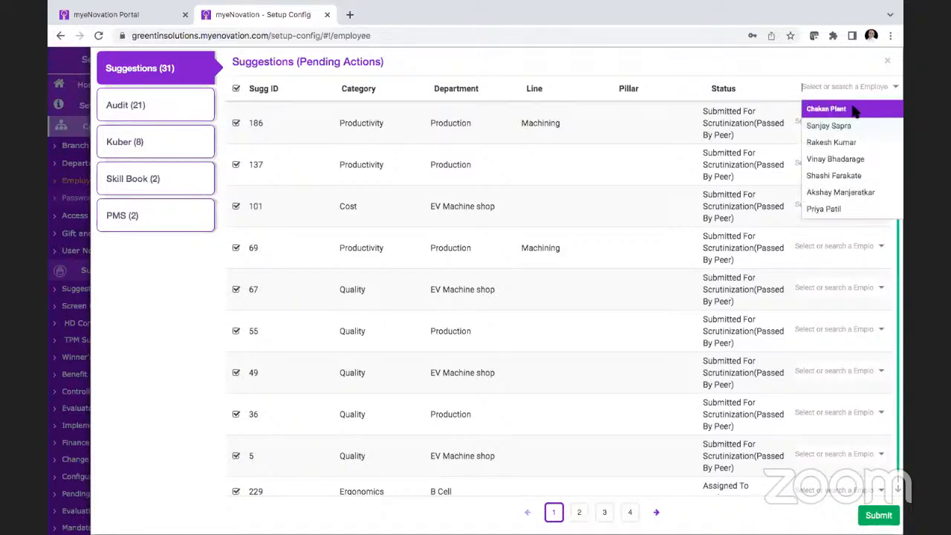
click(887, 60)
click(880, 170)
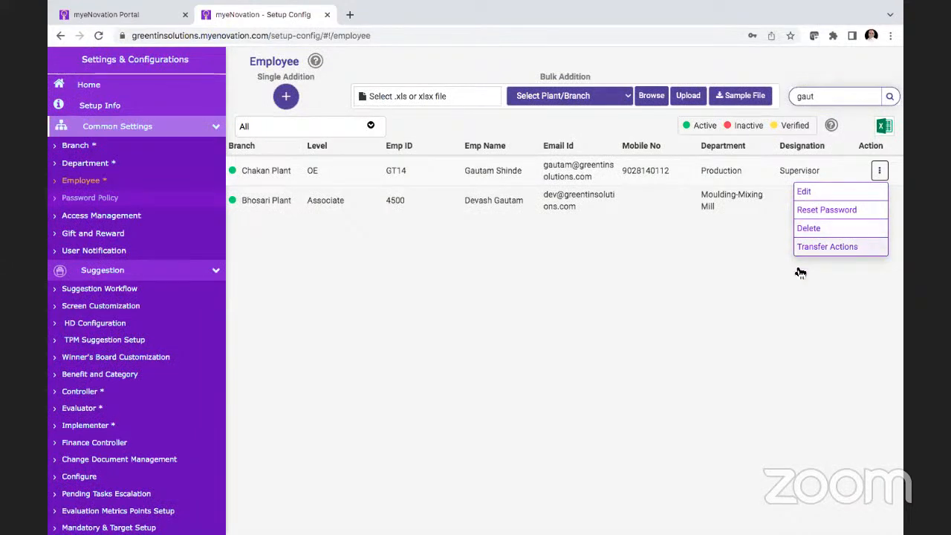
click(658, 337)
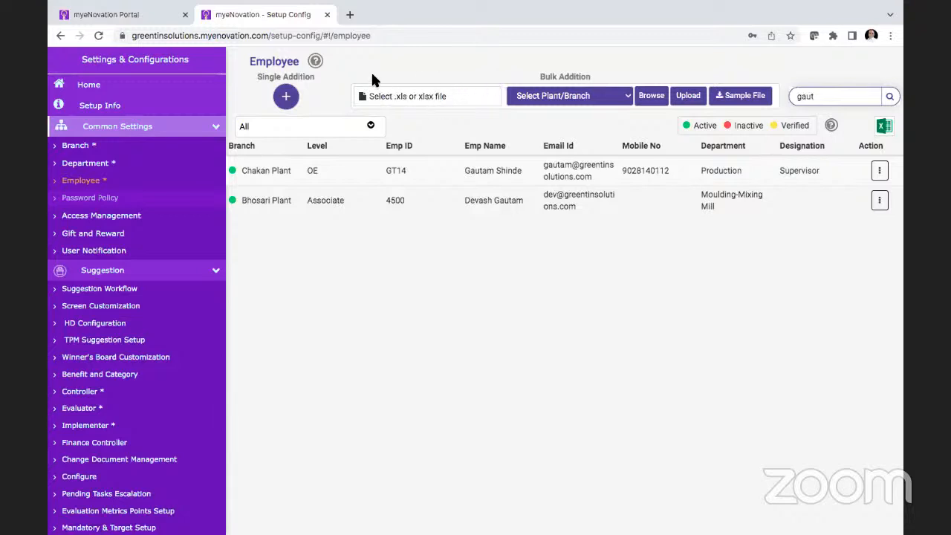
Step: Open Plant Access Control in the Access Management settings
click(134, 216)
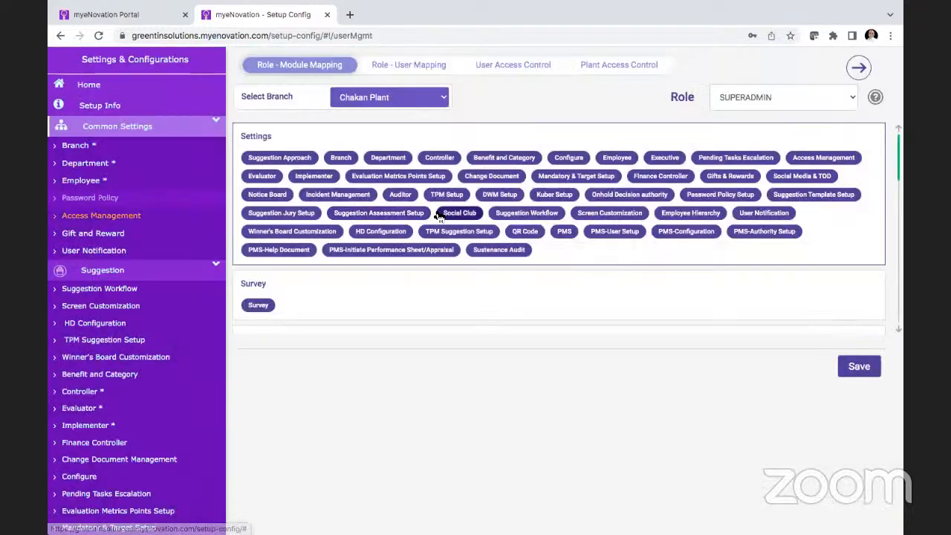
click(621, 67)
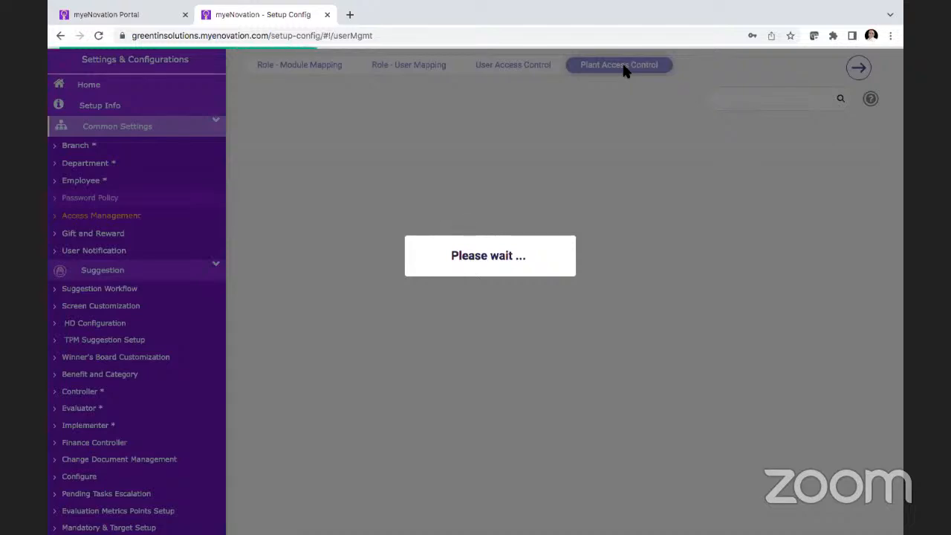
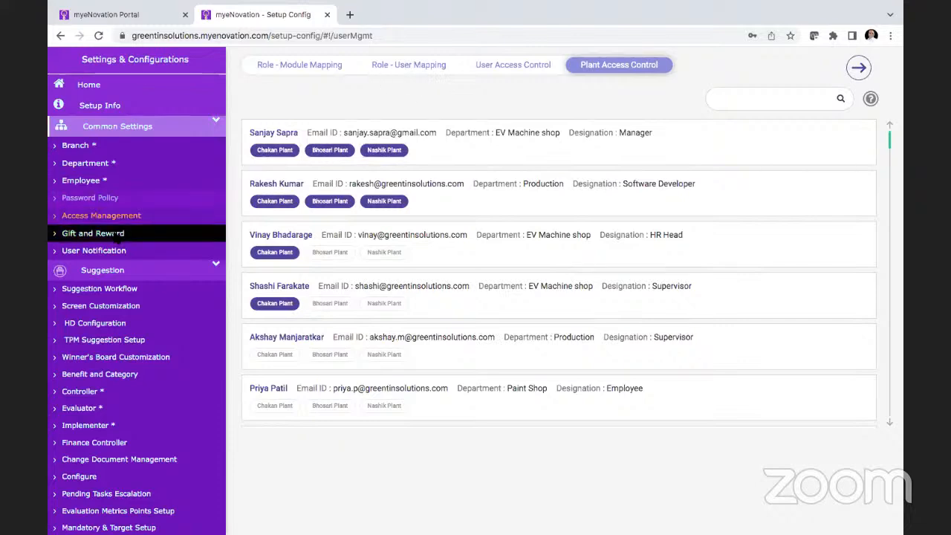
Step: Open the Gift and Reward settings and view the Admin list for the Chakan Plant branch
click(110, 233)
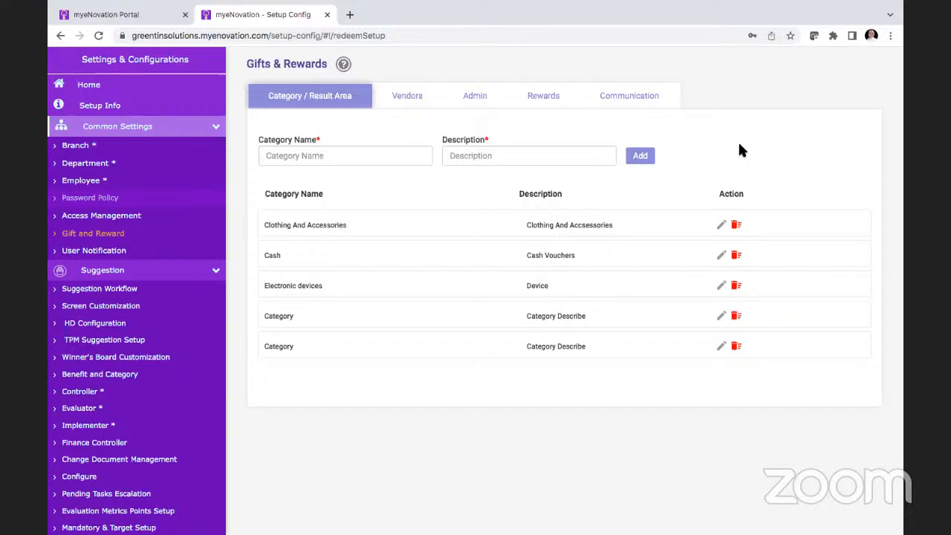
click(480, 99)
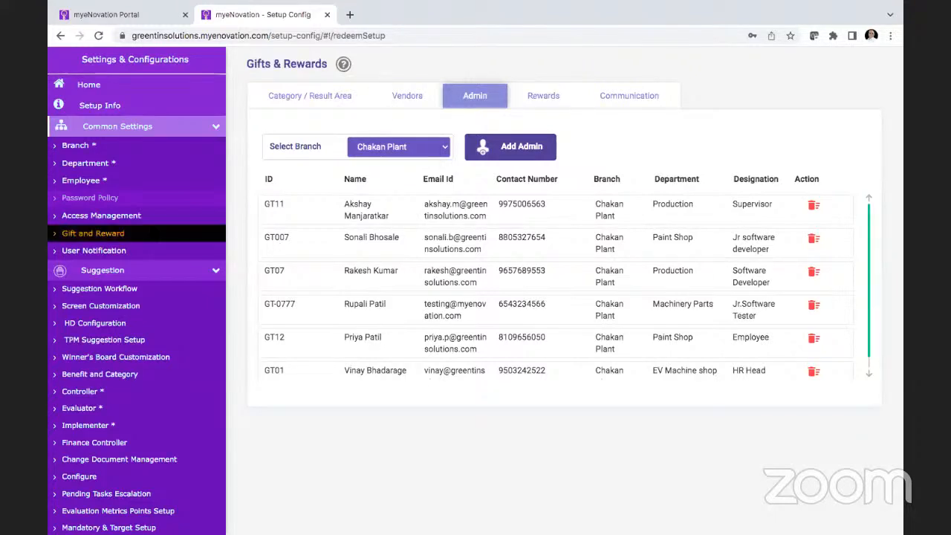
Step: View the row actions in the Employee list, open the removal prompt for an employee, and decline it
click(95, 182)
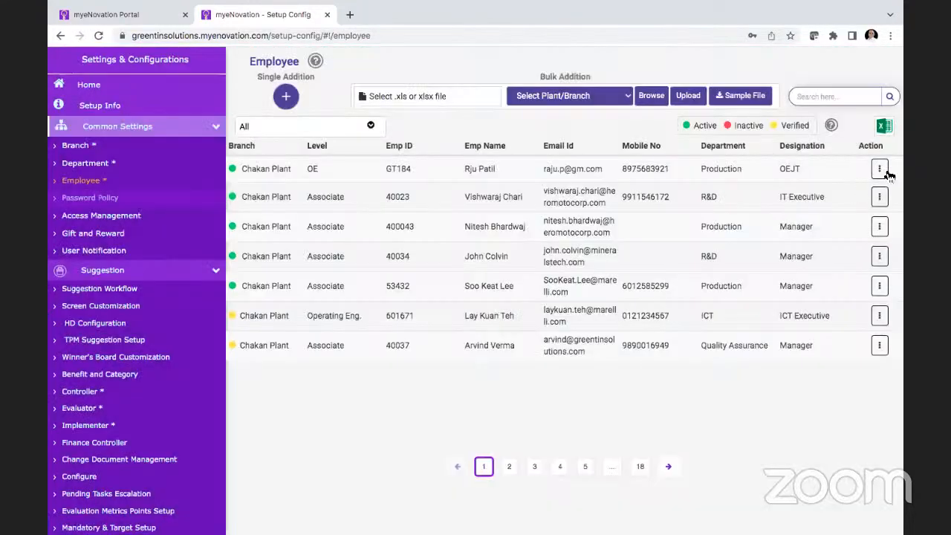
click(880, 169)
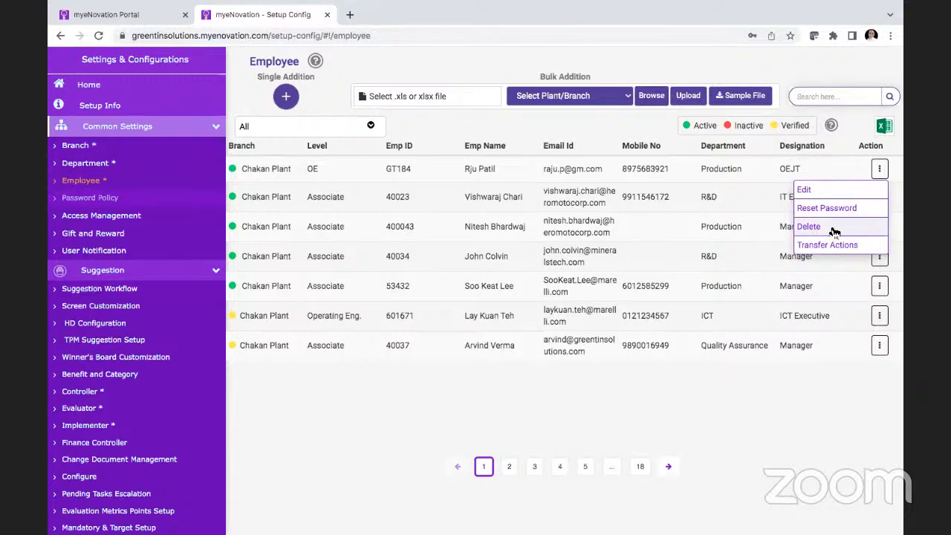
click(626, 239)
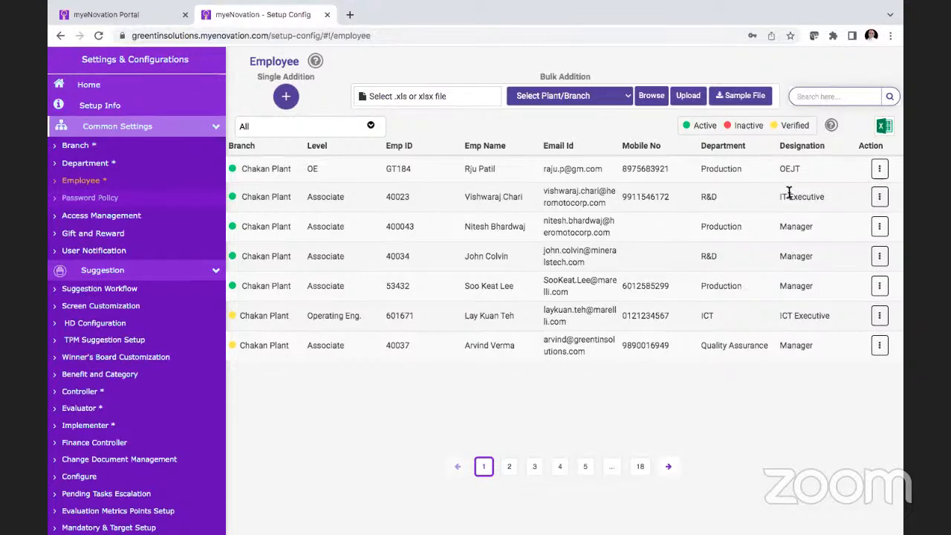
click(880, 198)
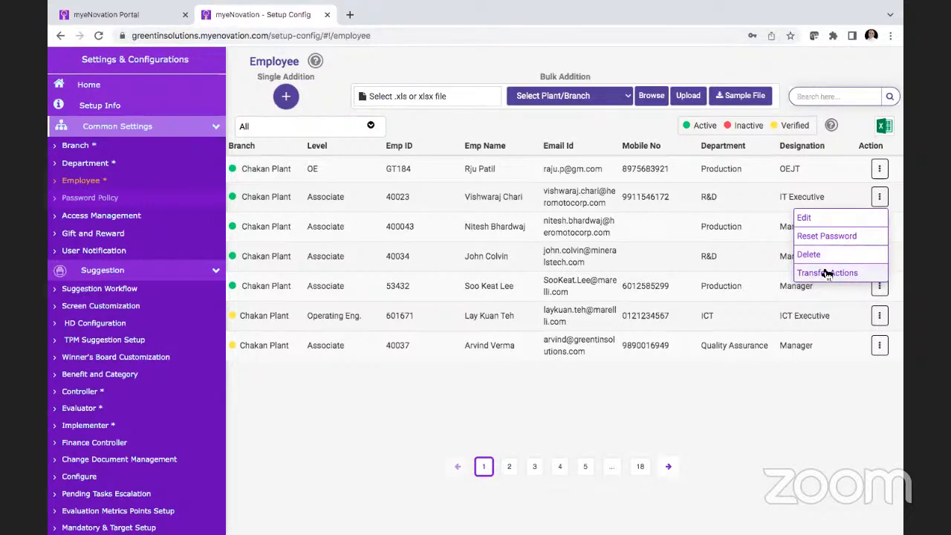
click(827, 274)
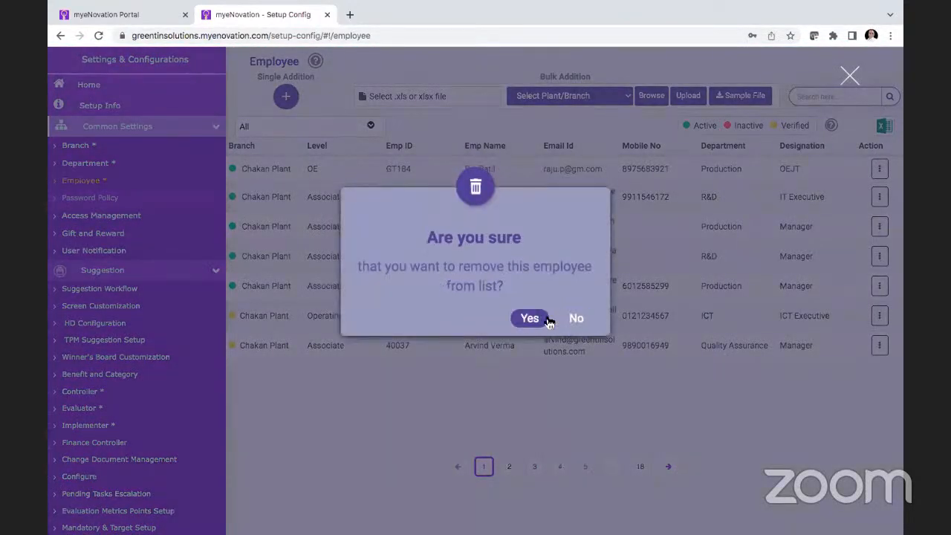
click(576, 312)
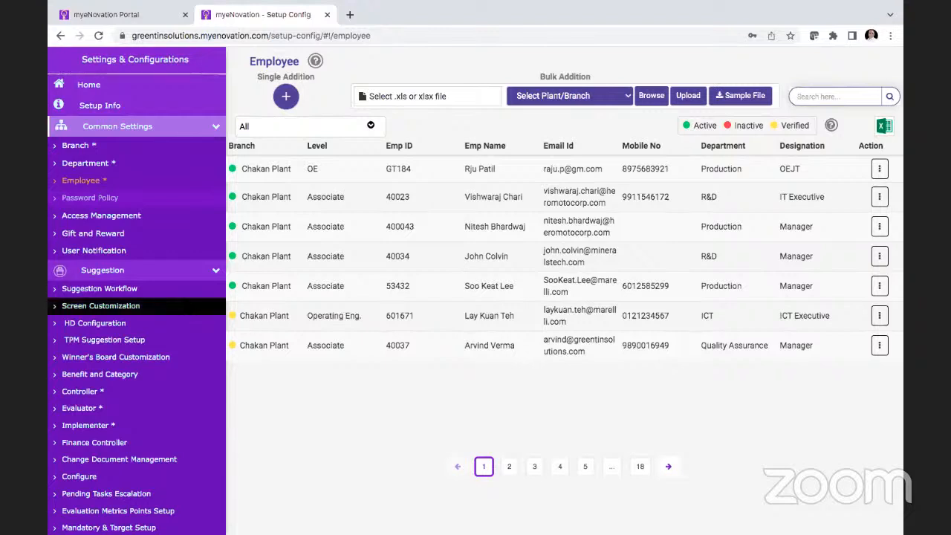
Step: View the Suggestion Workflow stages, and open Screen Customization in the Suggestion settings
scroll(183, 296, down, 2)
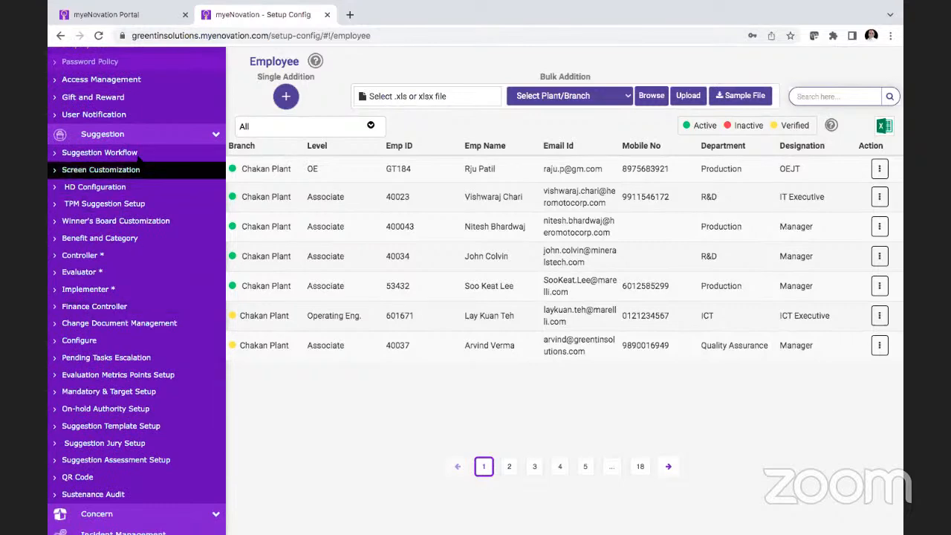
click(139, 154)
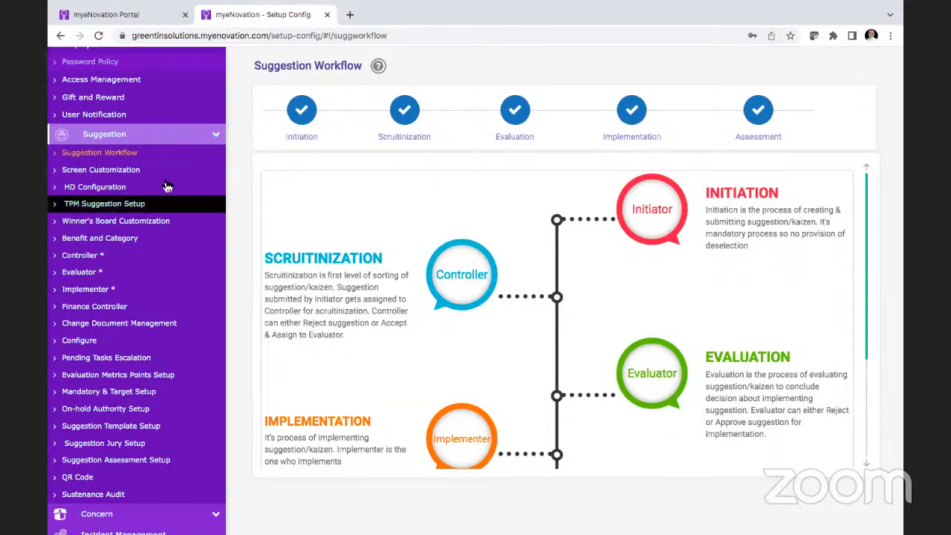
click(136, 176)
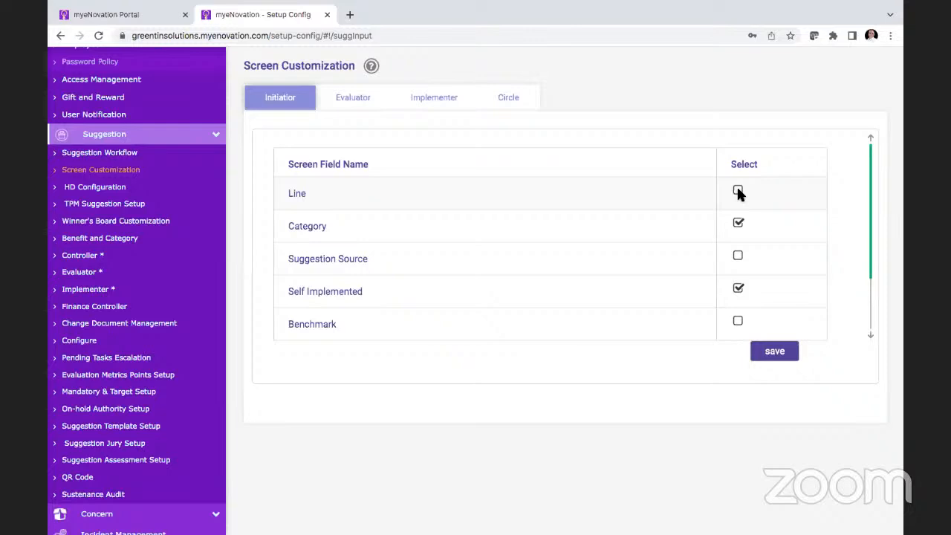
Step: Switch to the myeNovation Portal, close the Yearly Performance Sheet, and open the Suggestions module from the home page
click(351, 14)
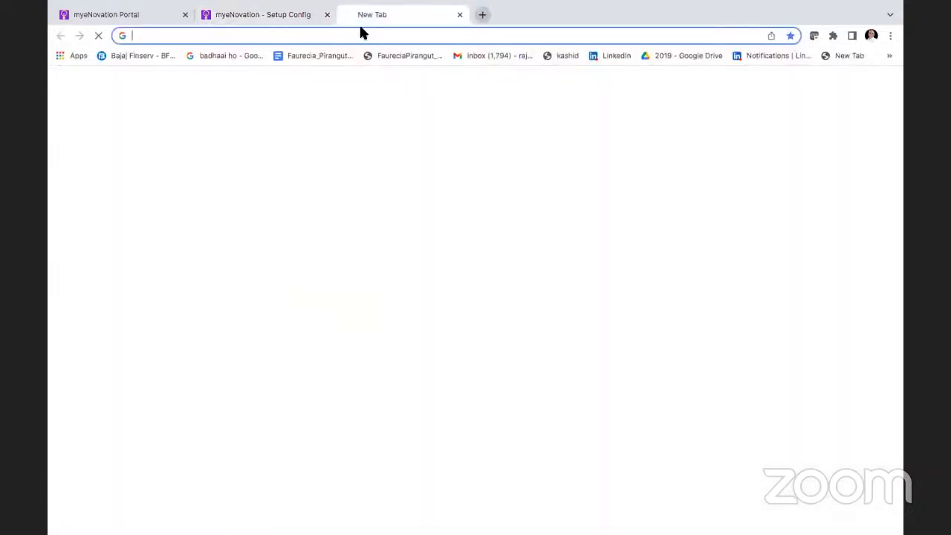
click(139, 16)
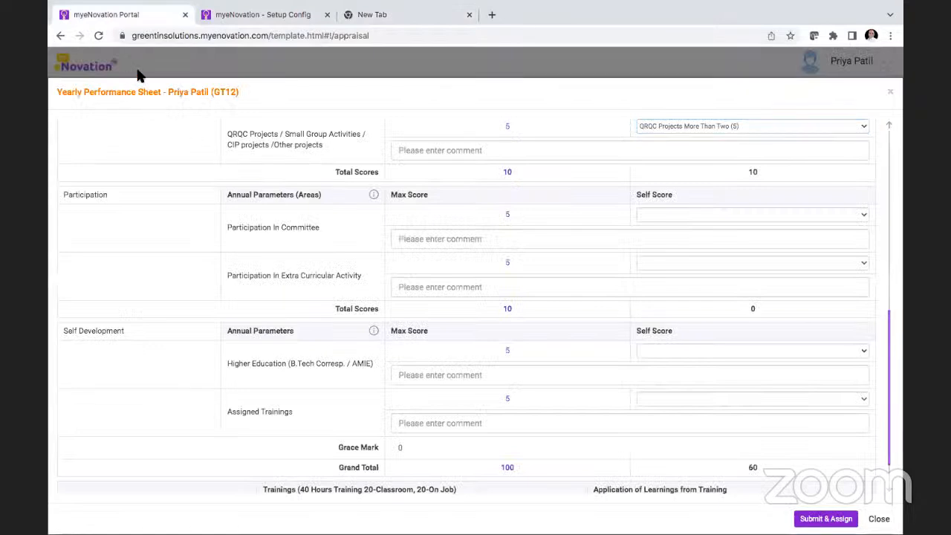
click(890, 91)
click(80, 69)
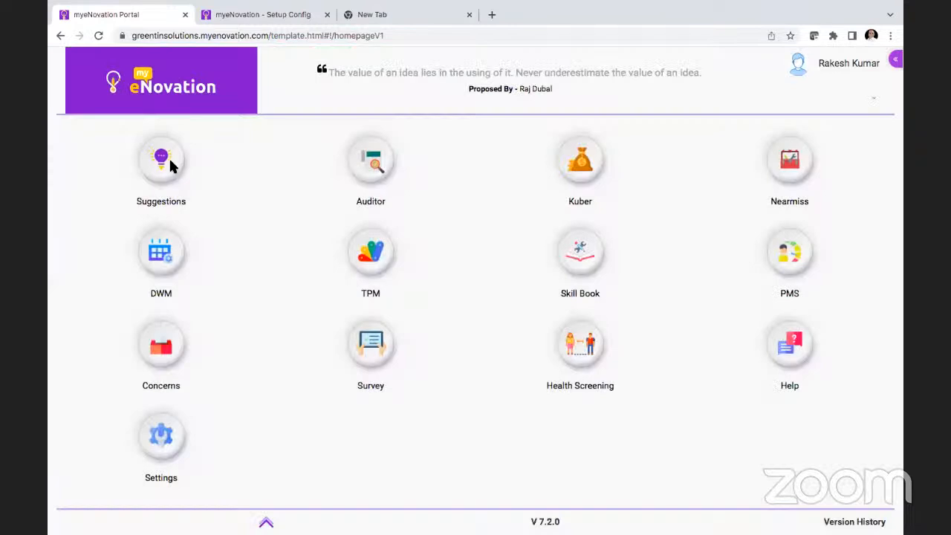
click(163, 160)
Step: Open the create suggestion form and look through its fields, including the benefits table and submission options
click(669, 485)
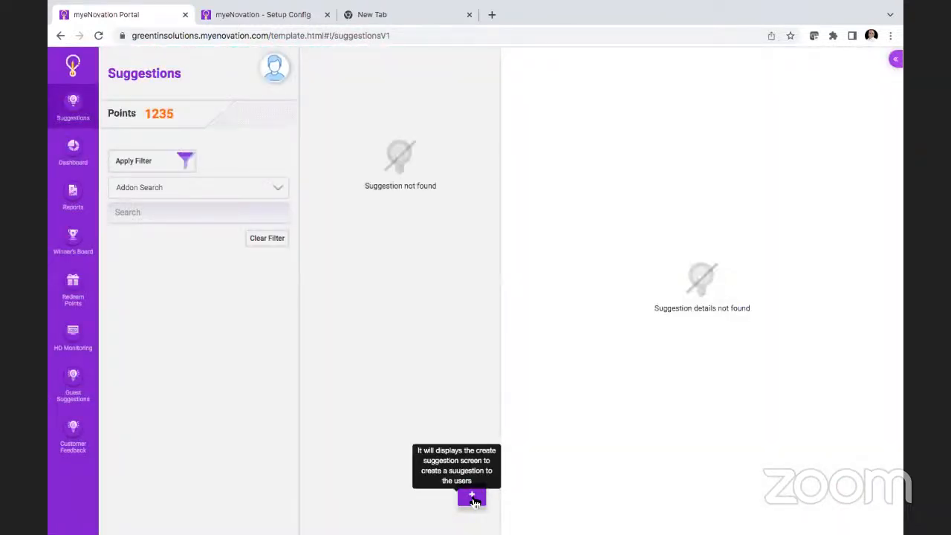
click(472, 495)
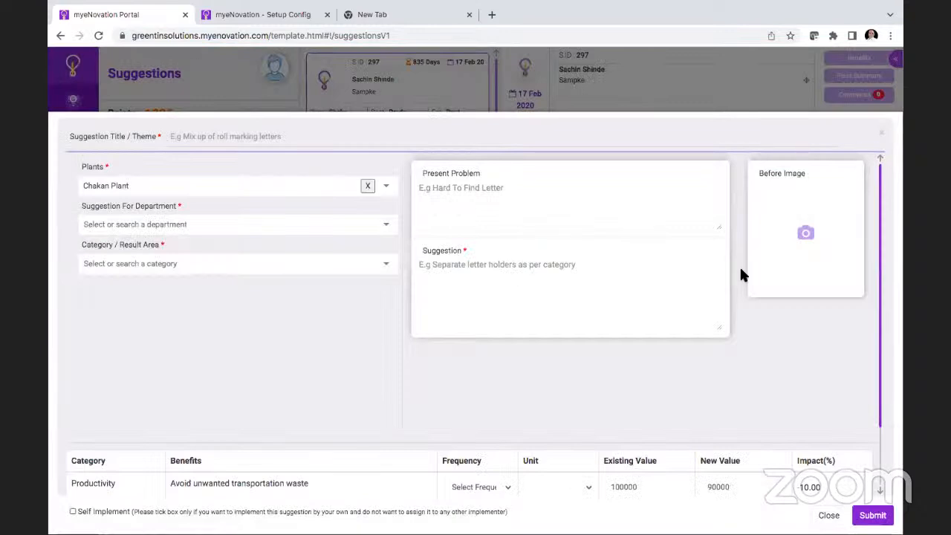
scroll(289, 436, down, 2)
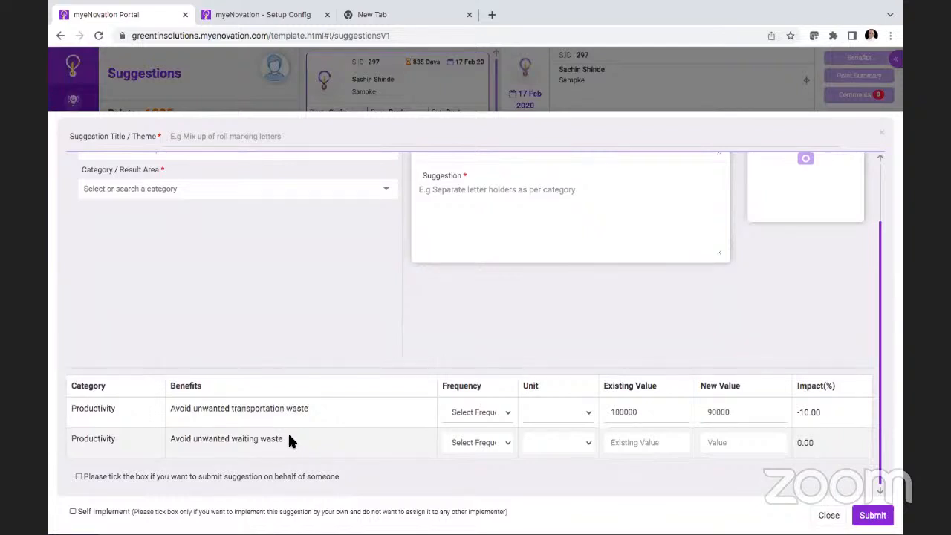
scroll(290, 441, up, 2)
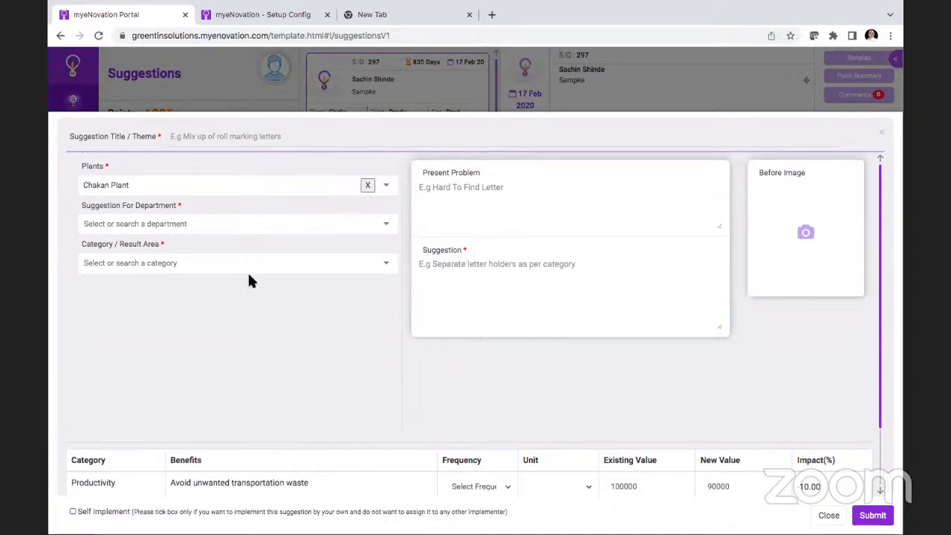
Step: Return to Screen Customization, deselect Category and Self Implemented for the Initiator screen, and review its other fields
click(285, 18)
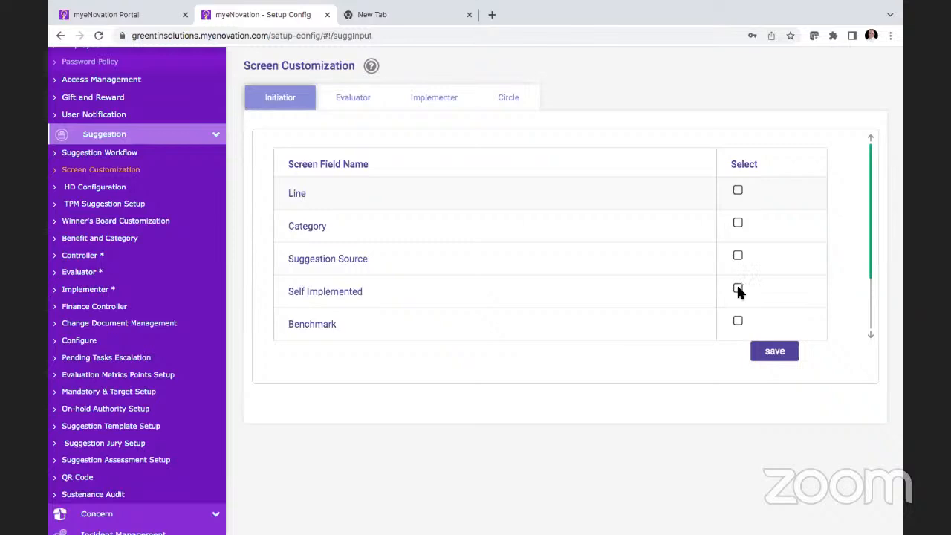
scroll(738, 290, down, 2)
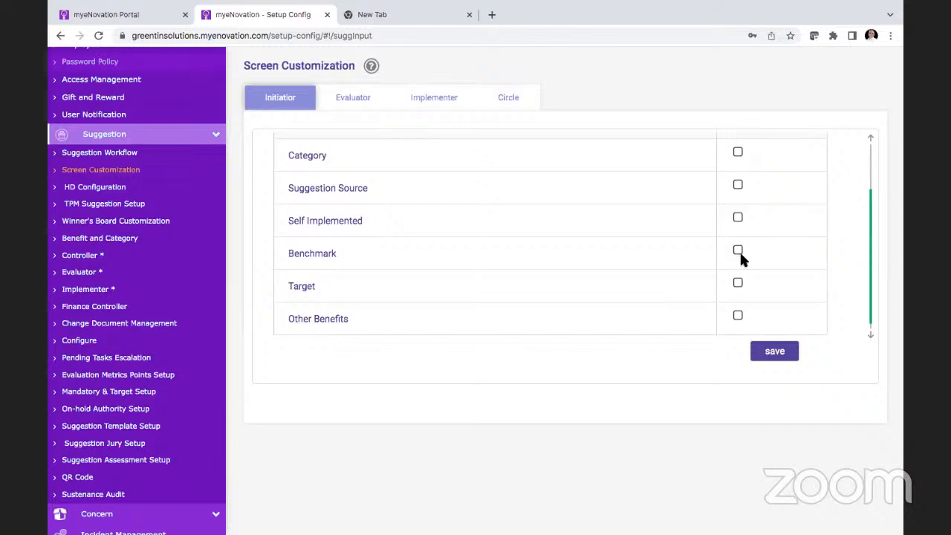
scroll(738, 284, down, 1)
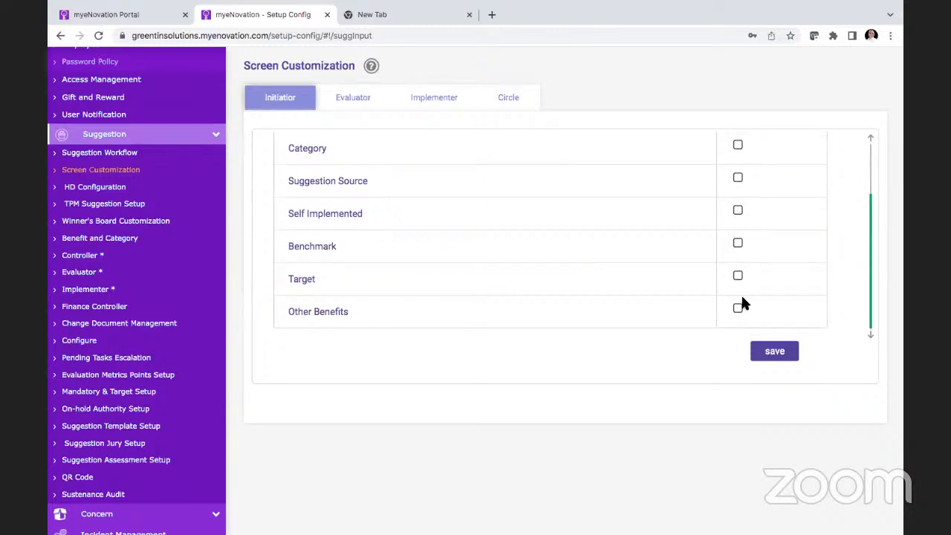
scroll(745, 311, up, 3)
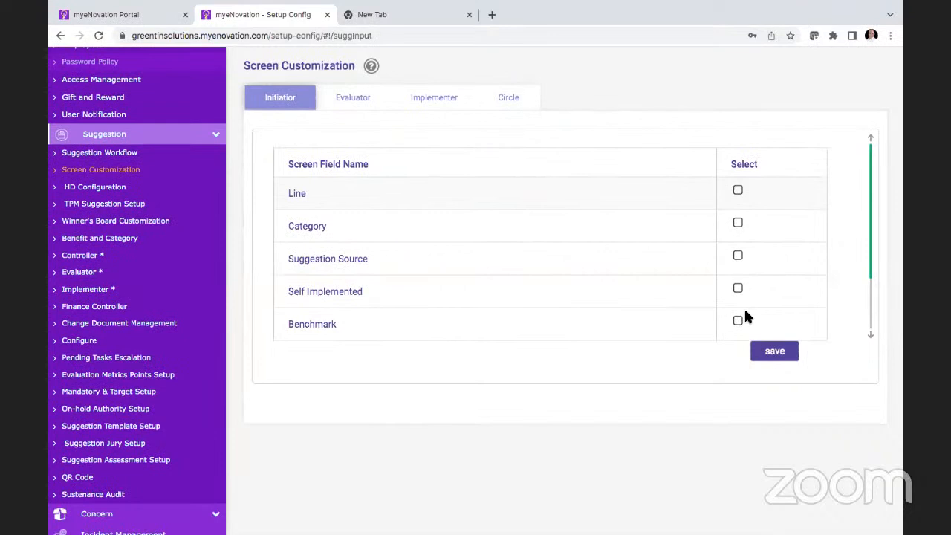
scroll(746, 311, down, 2)
scroll(746, 311, down, 1)
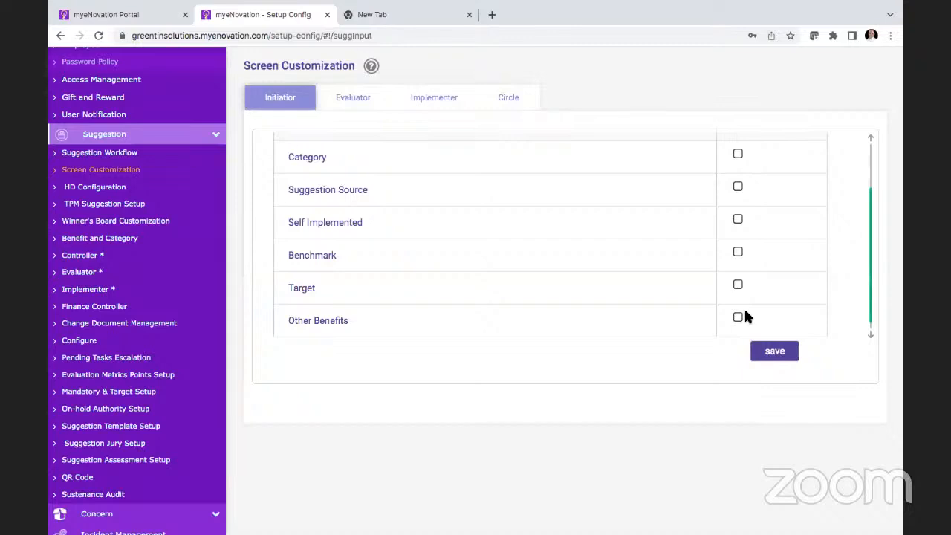
scroll(745, 312, up, 2)
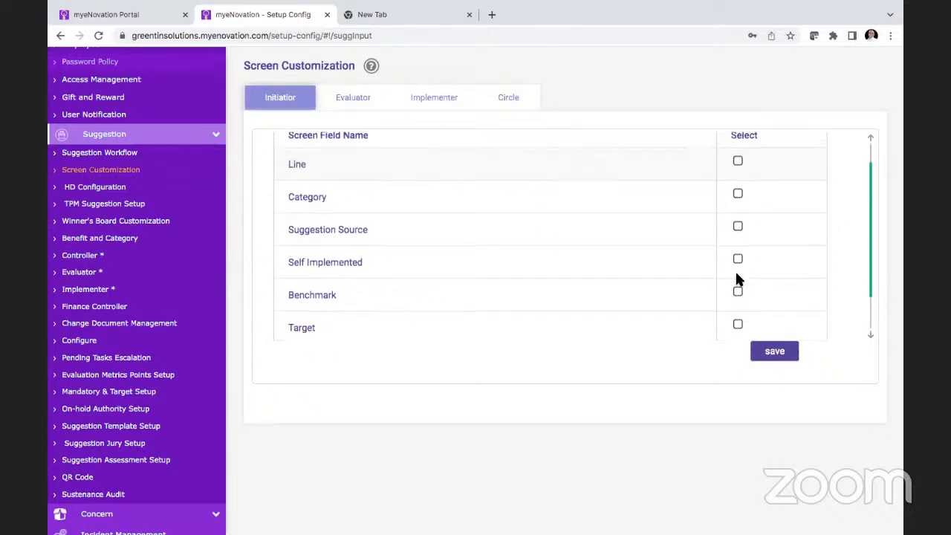
right_click(736, 277)
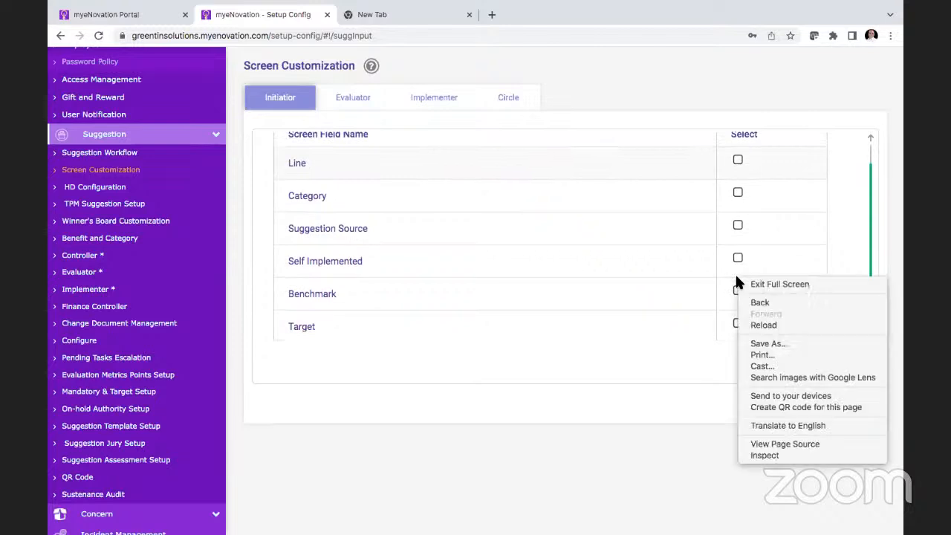
click(735, 323)
click(737, 324)
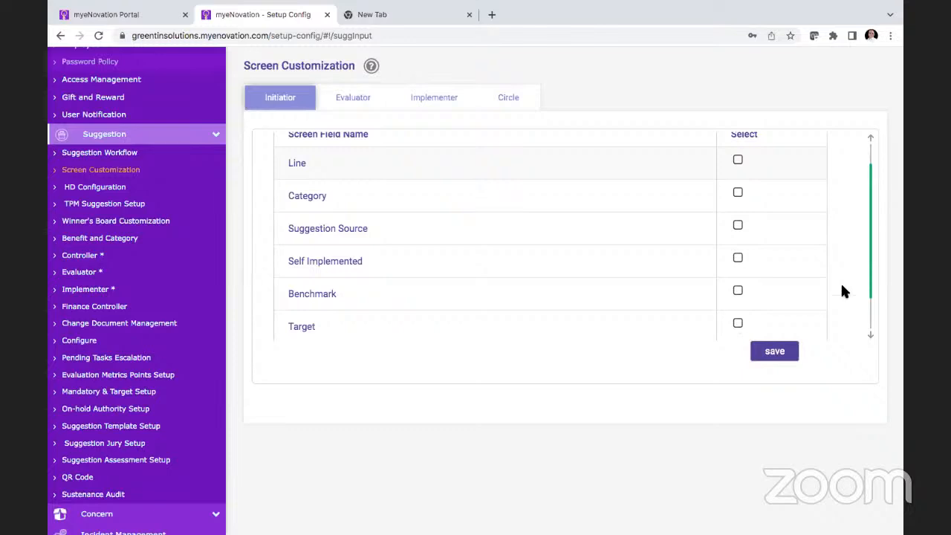
drag(871, 277, 870, 316)
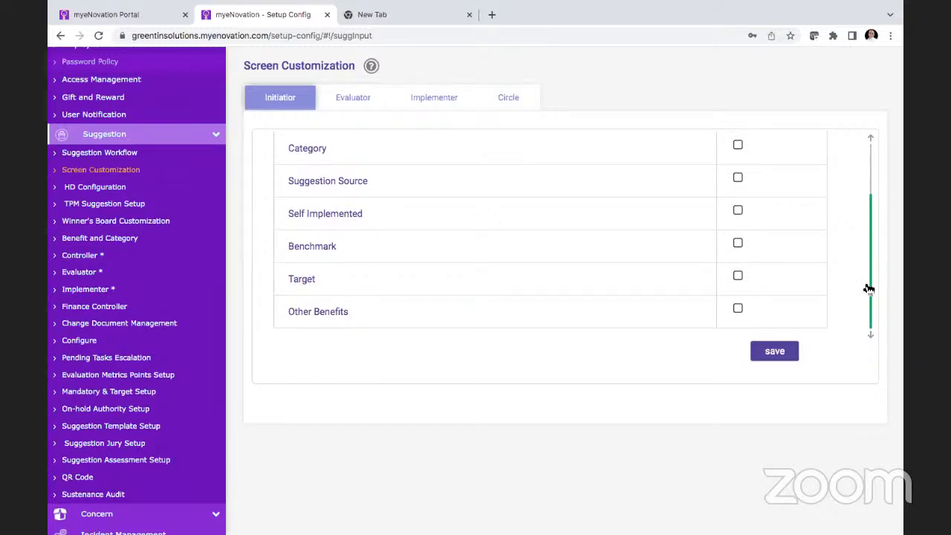
Step: For the Evaluator screen, select the Change Documents, TPM Evaluation and SAP Code fields and deselect Horizontal Deployment
click(356, 104)
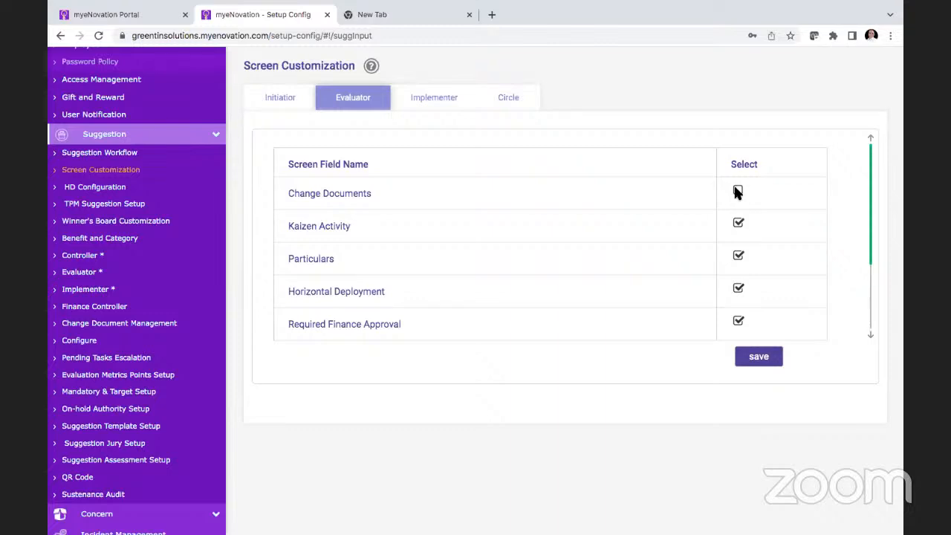
click(737, 191)
scroll(741, 257, down, 1)
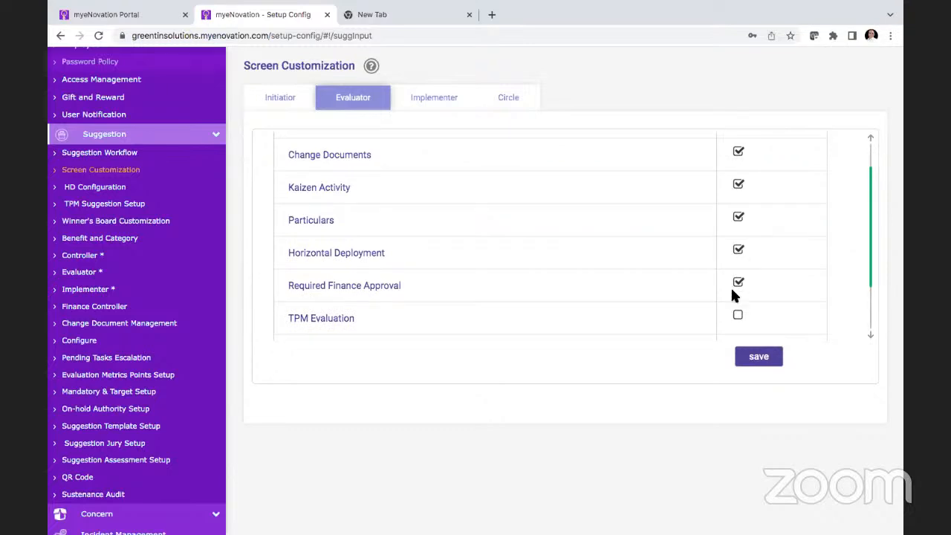
scroll(753, 293, down, 2)
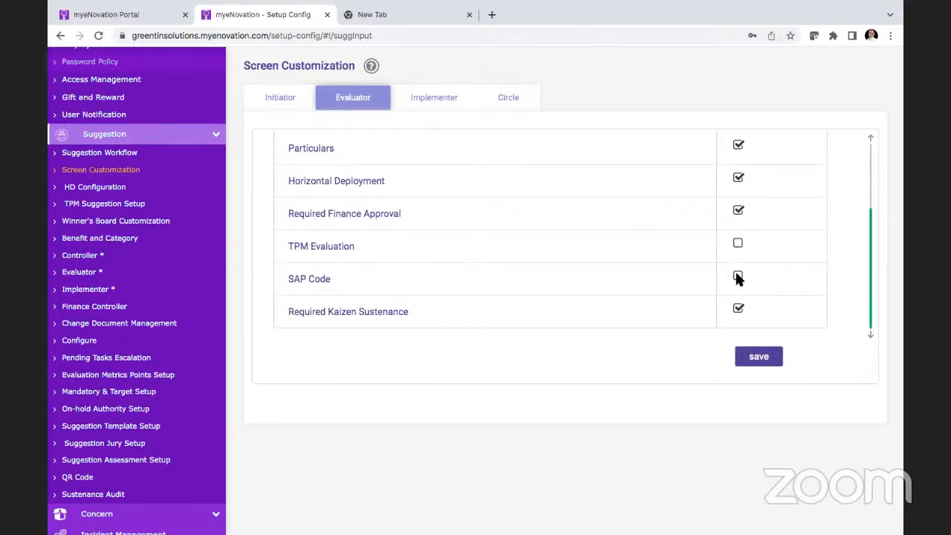
click(738, 278)
scroll(738, 278, up, 3)
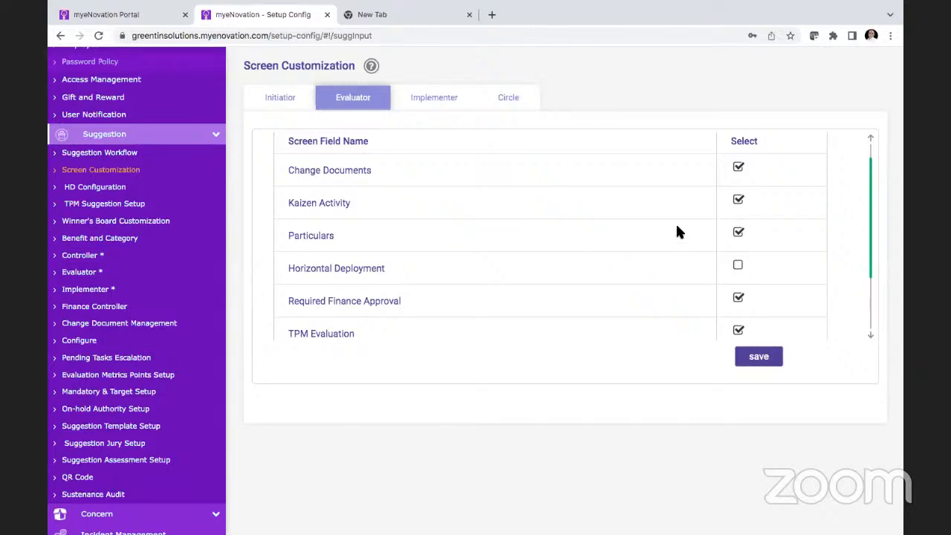
scroll(607, 271, down, 2)
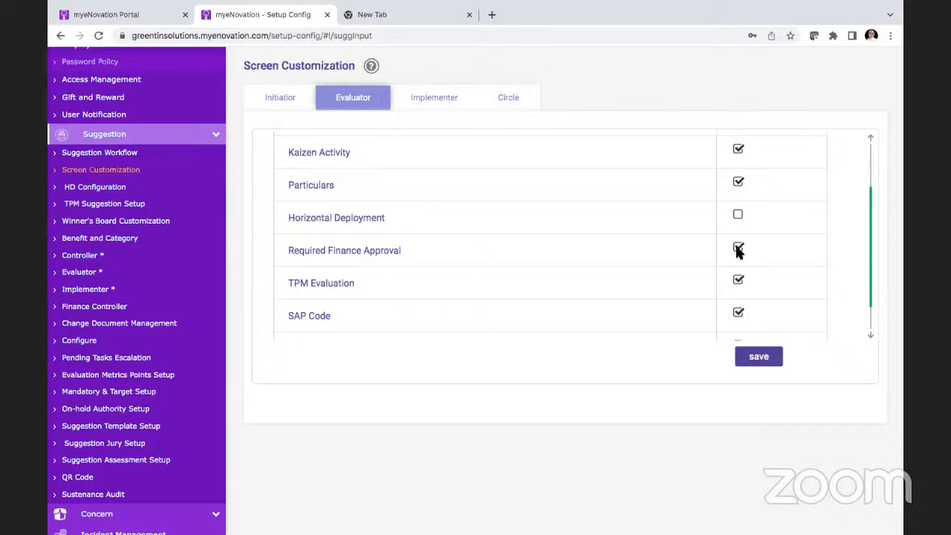
scroll(738, 251, up, 2)
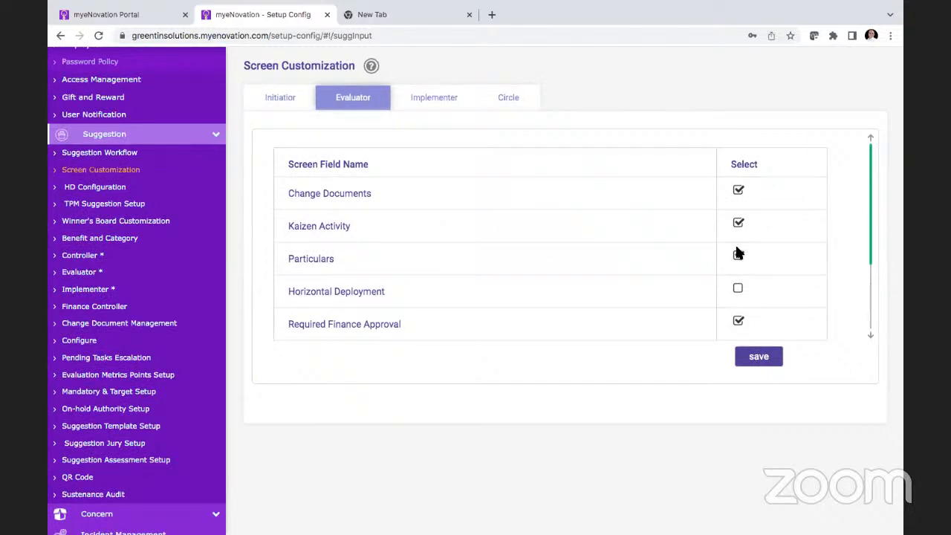
Step: Review the selectable screen fields for the Implementer in Screen Customization, from Benefits through Required Kaizen Sustenance
click(438, 98)
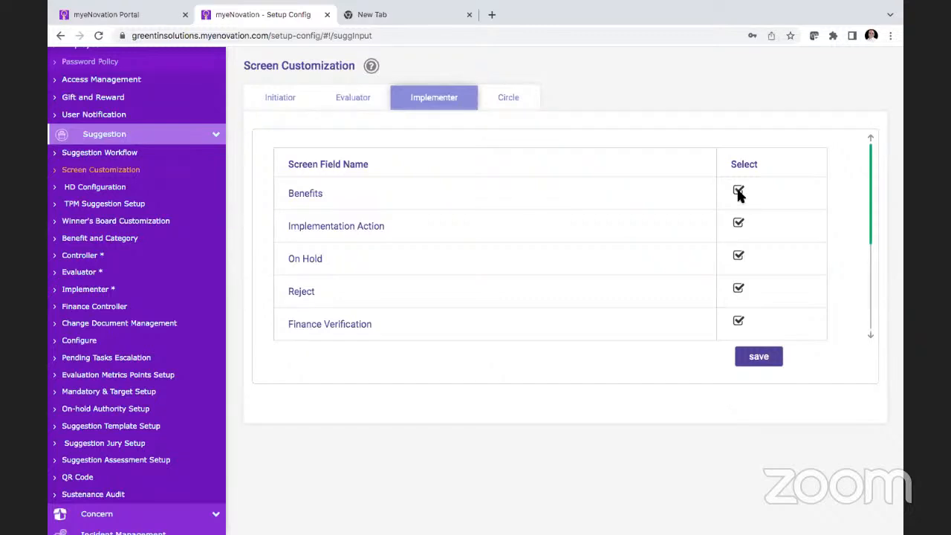
scroll(739, 232, down, 1)
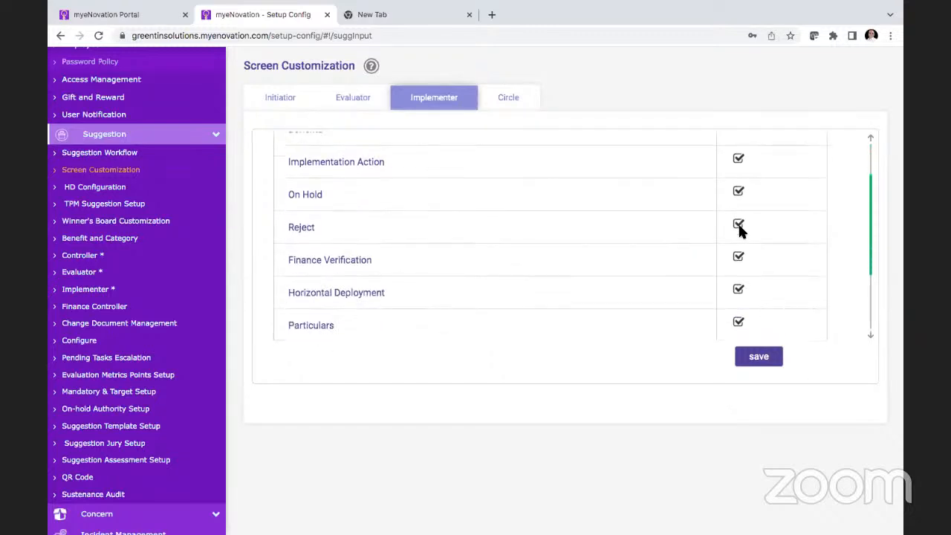
scroll(740, 264, down, 2)
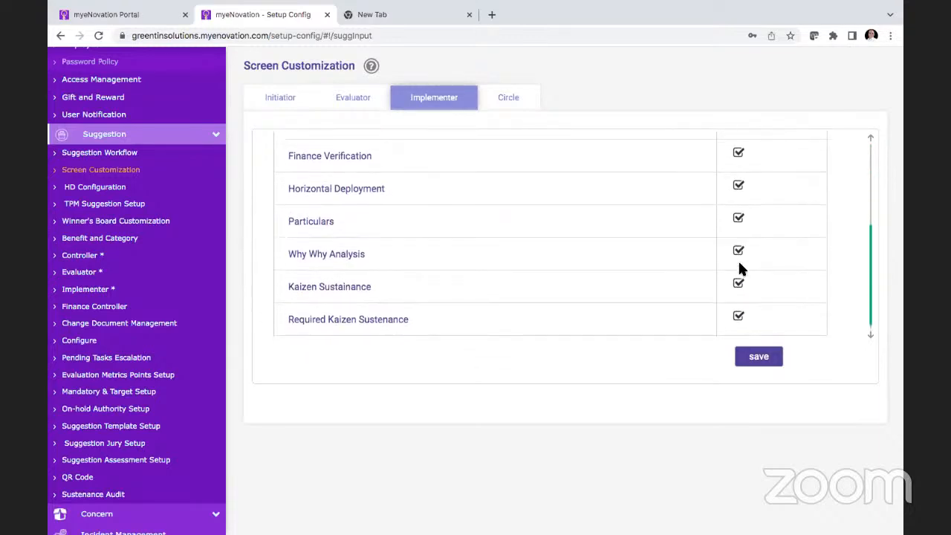
scroll(738, 267, down, 1)
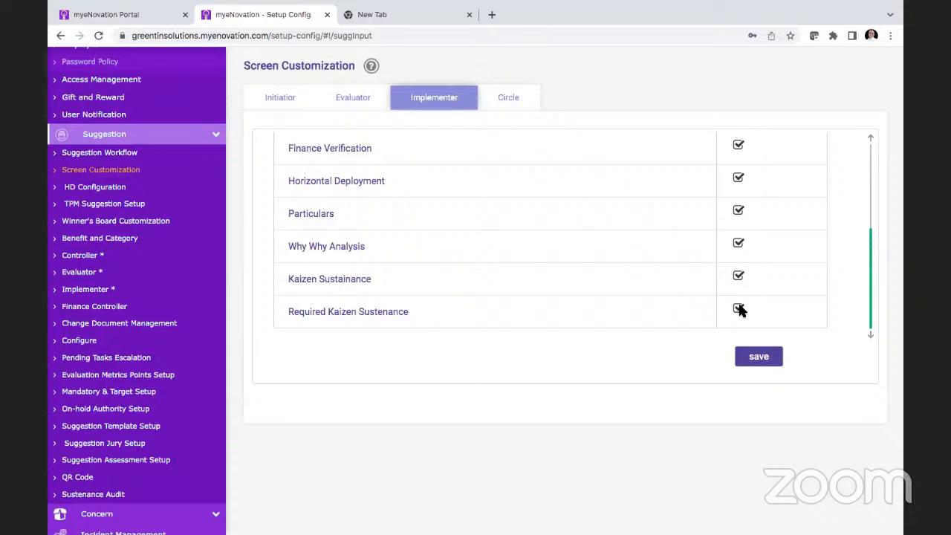
scroll(745, 292, up, 3)
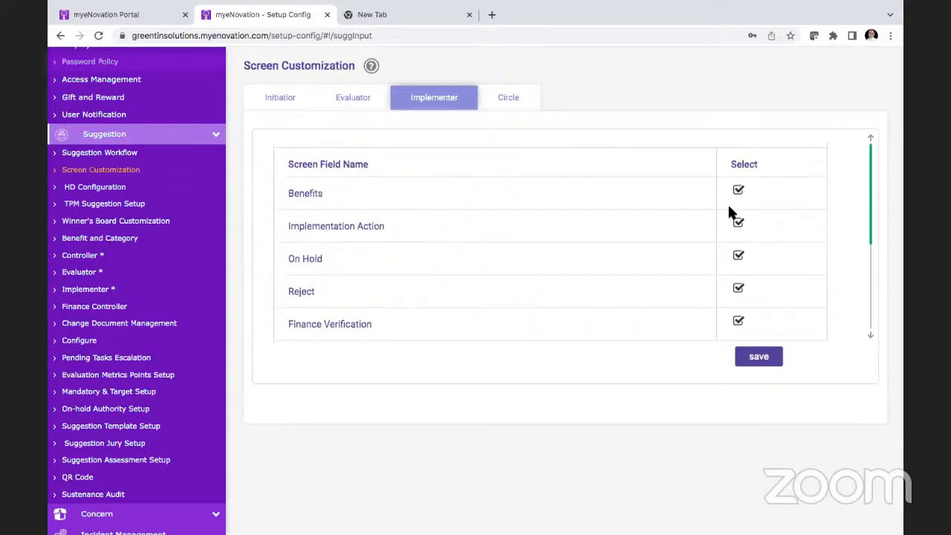
Step: Look through the Circle screen fields in Screen Customization, from Piller through Product Family
click(513, 103)
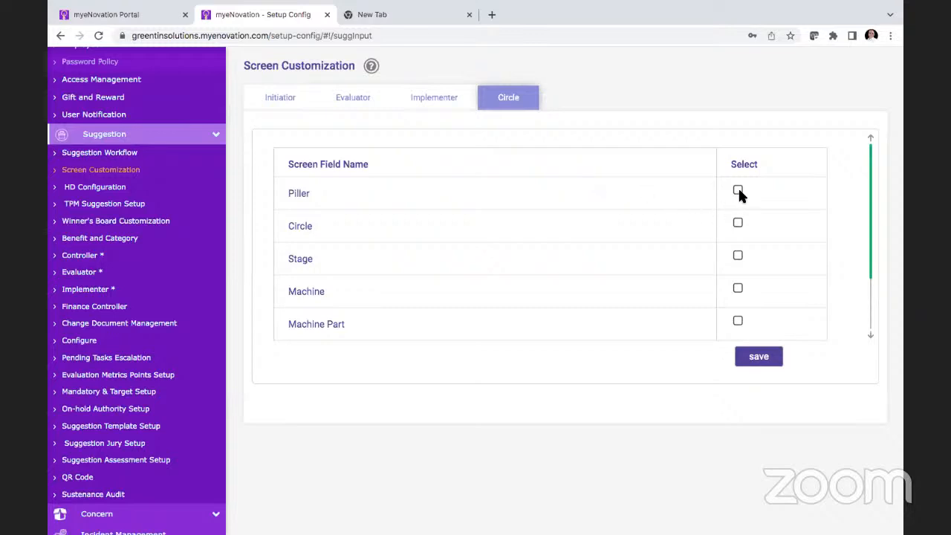
scroll(591, 270, down, 1)
scroll(591, 268, down, 1)
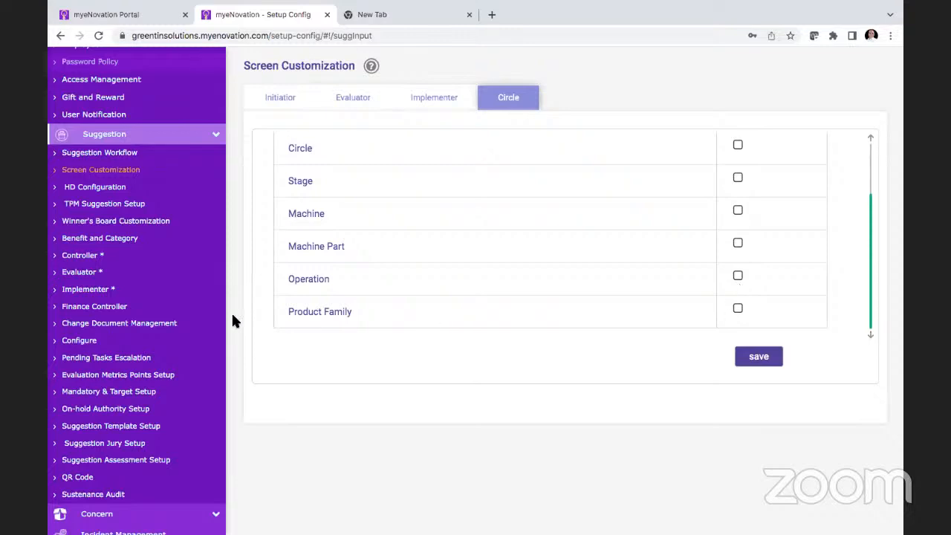
Step: Open HD Configuration, try the Optional For Other Plants HD option, and return to Mandatory To Pass Kaizens To Other Plant
click(118, 193)
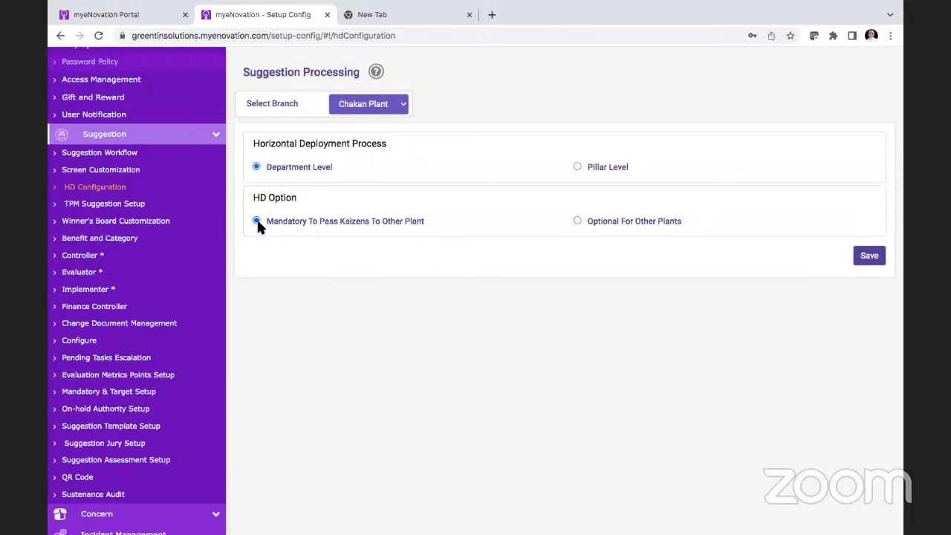
click(578, 221)
click(261, 227)
Step: Open TPM Suggestion Setup and look at the Circle and Stage setup for the Chakan Plant
click(124, 206)
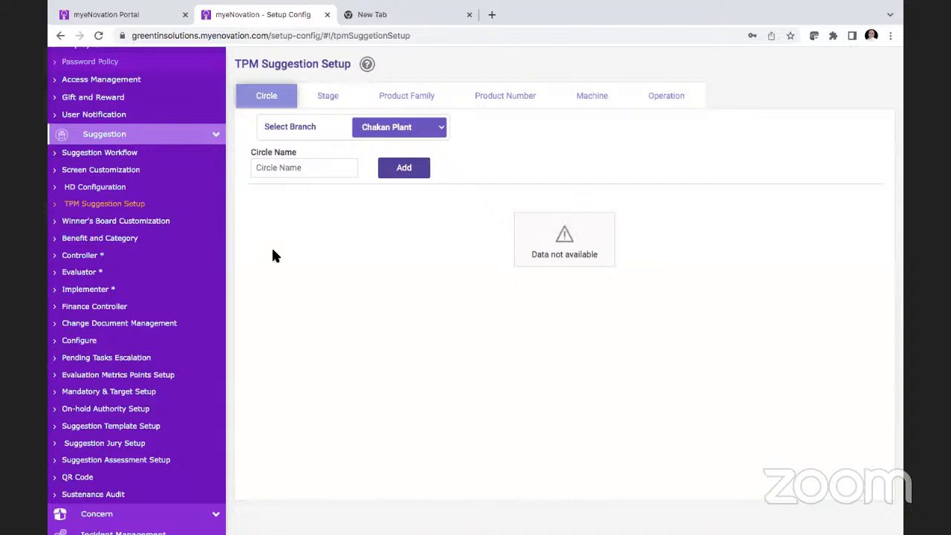
click(327, 95)
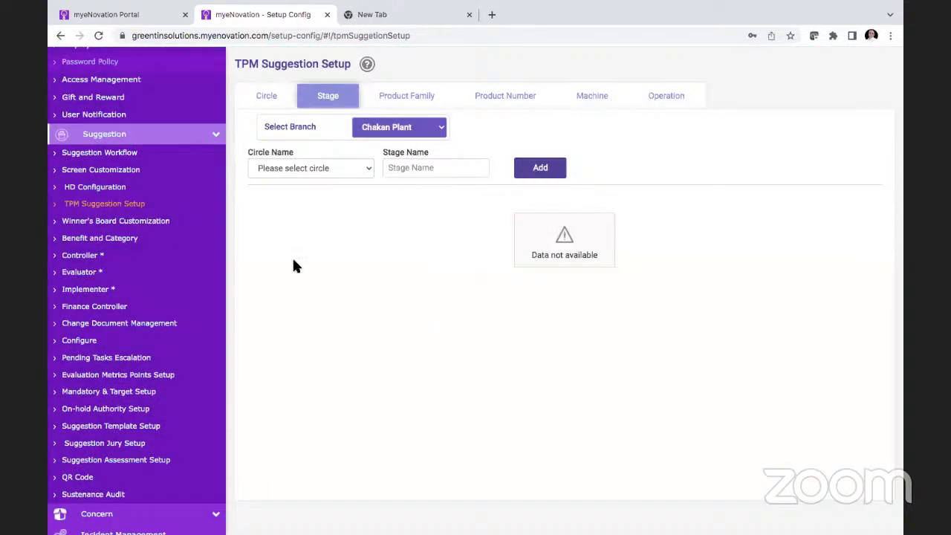
Step: Open Winner's Board Customization for the Chakan Plant and review its board items, display options and criteria
click(157, 228)
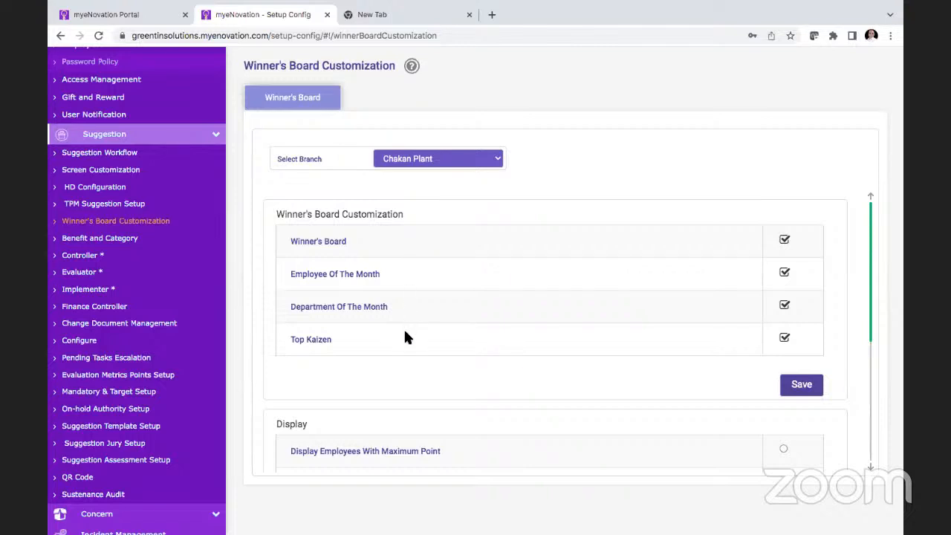
click(785, 306)
scroll(674, 331, down, 3)
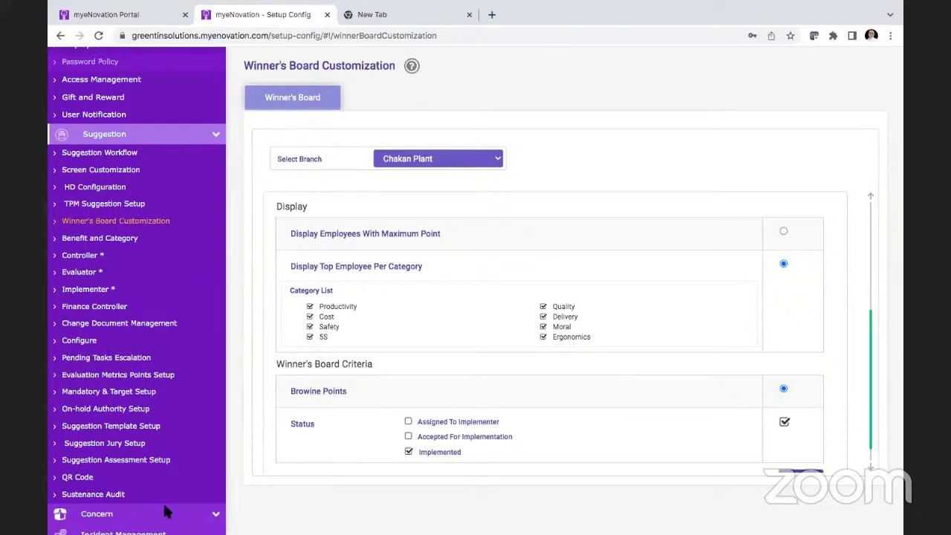
scroll(232, 422, down, 1)
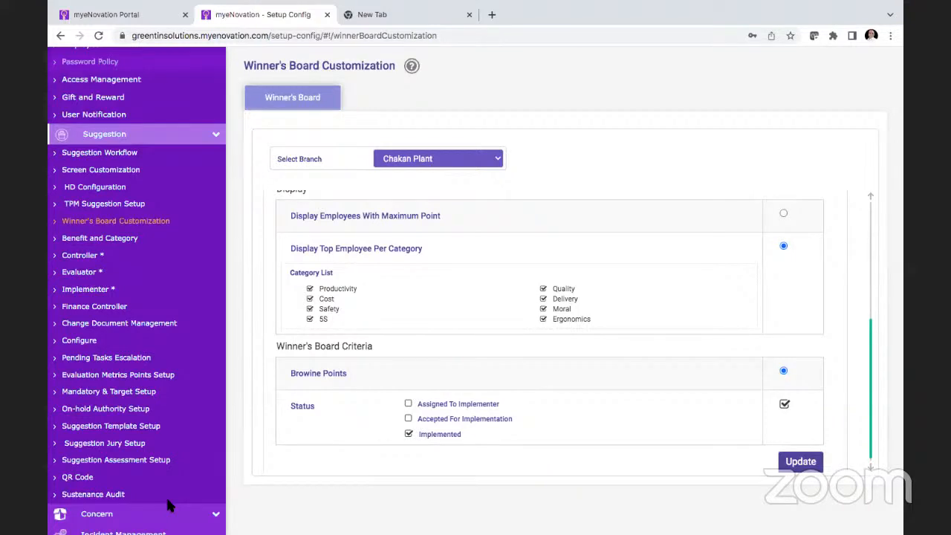
scroll(420, 317, up, 2)
scroll(420, 317, up, 3)
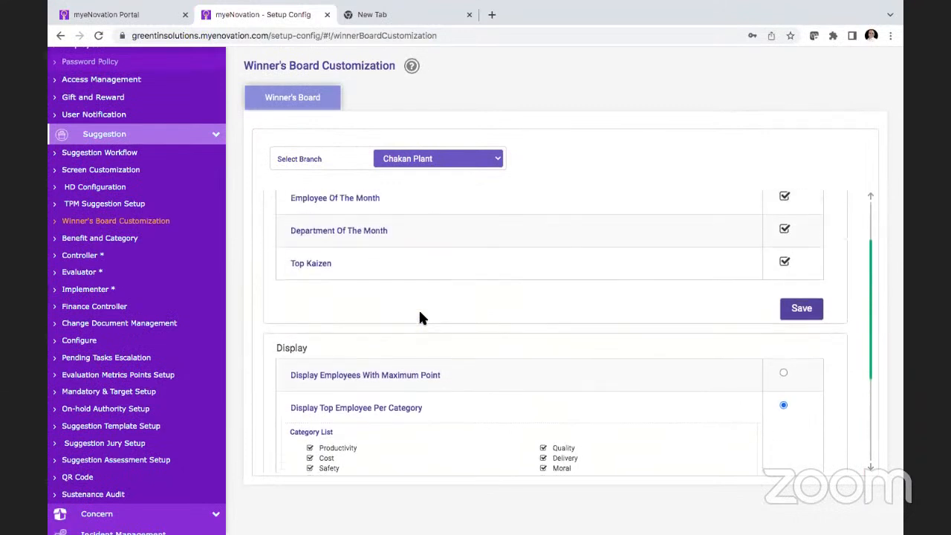
scroll(420, 318, up, 1)
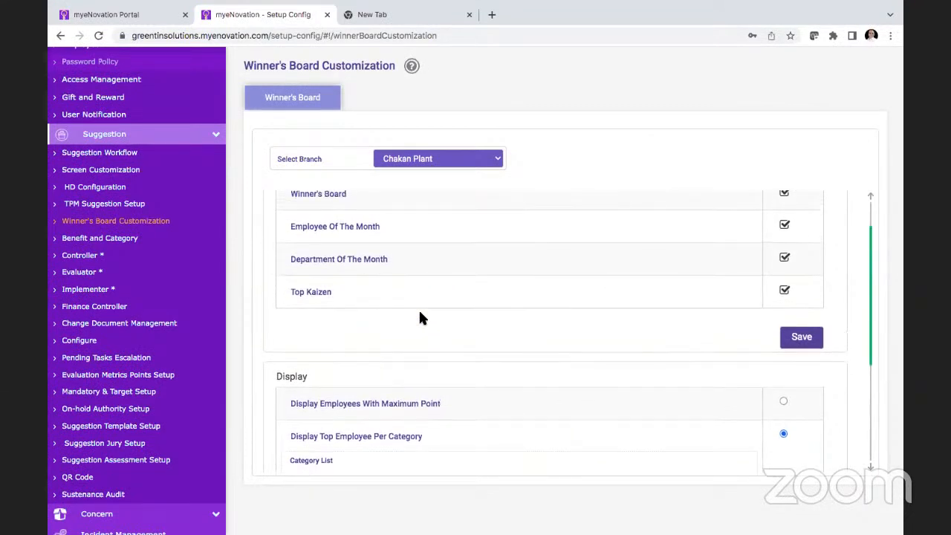
scroll(420, 319, up, 1)
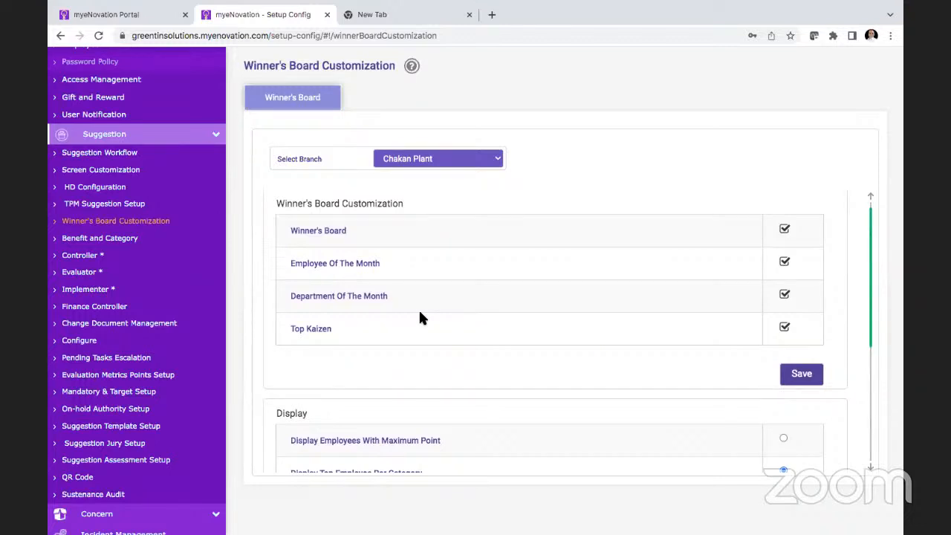
Step: Deselect Department Of The Month and Top Kaizen for the Chakan Plant's winner's board and save the configuration
click(784, 294)
scroll(667, 350, down, 2)
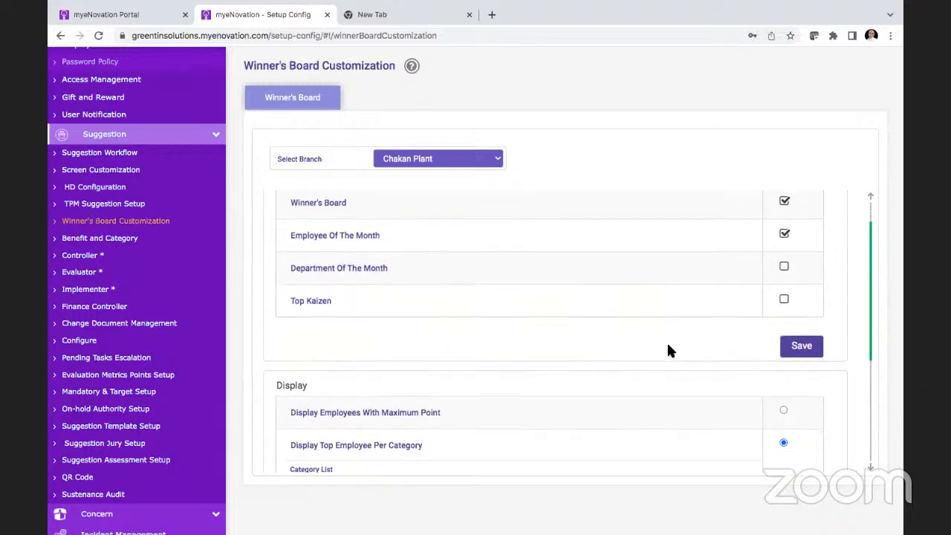
click(798, 308)
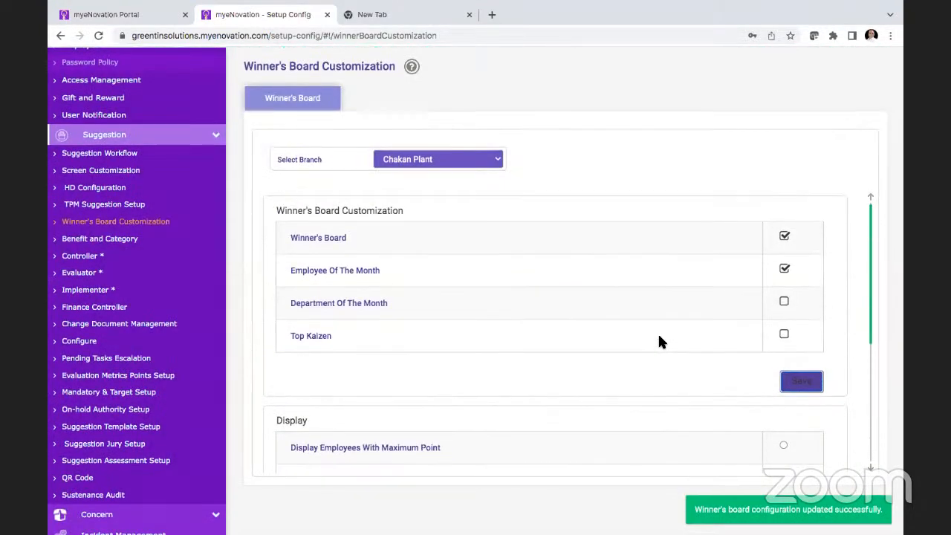
Step: Examine the winner's board display options, category list, and criteria for points and suggestion status
scroll(657, 372, down, 3)
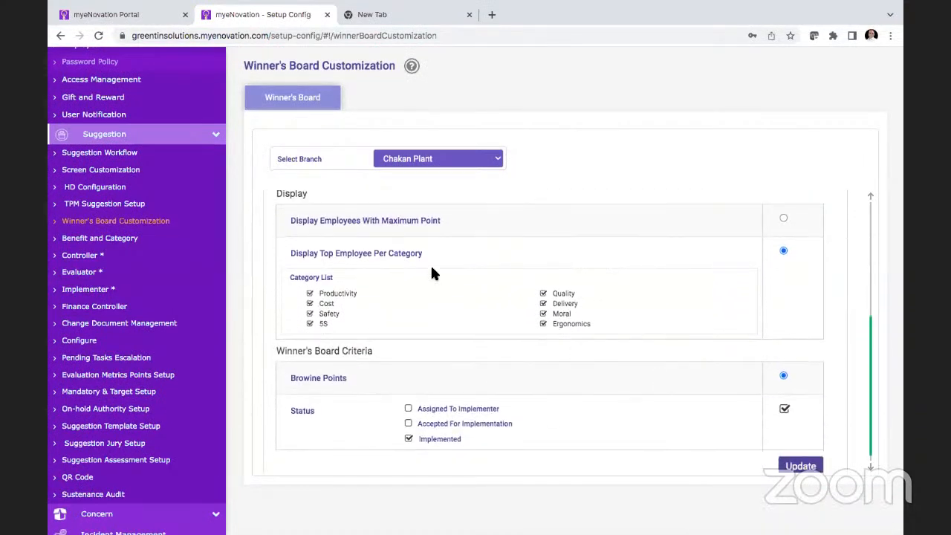
scroll(431, 271, up, 1)
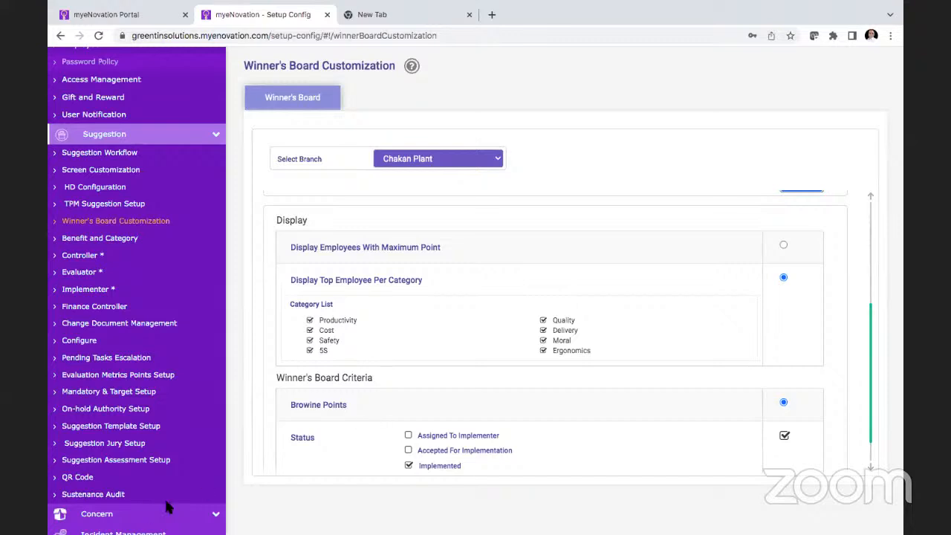
scroll(537, 393, down, 2)
scroll(537, 393, up, 2)
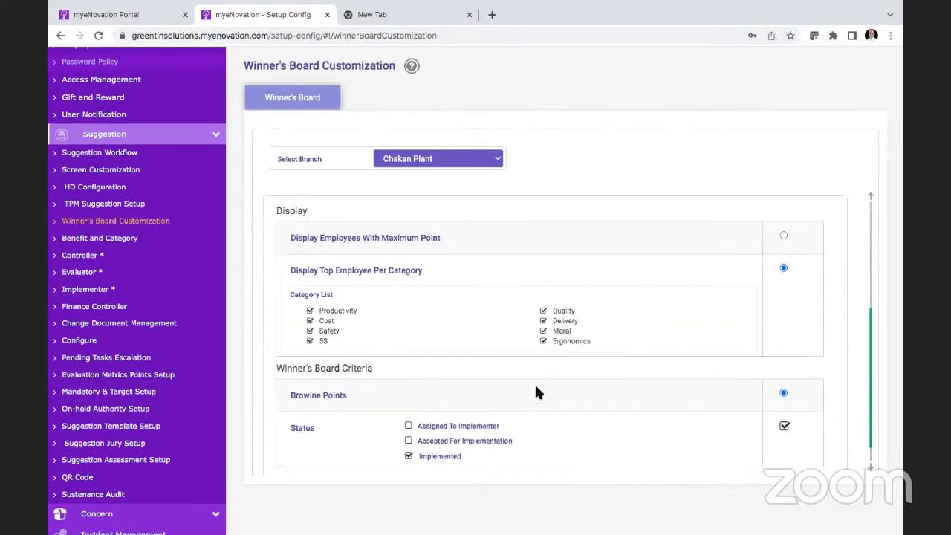
scroll(536, 387, up, 1)
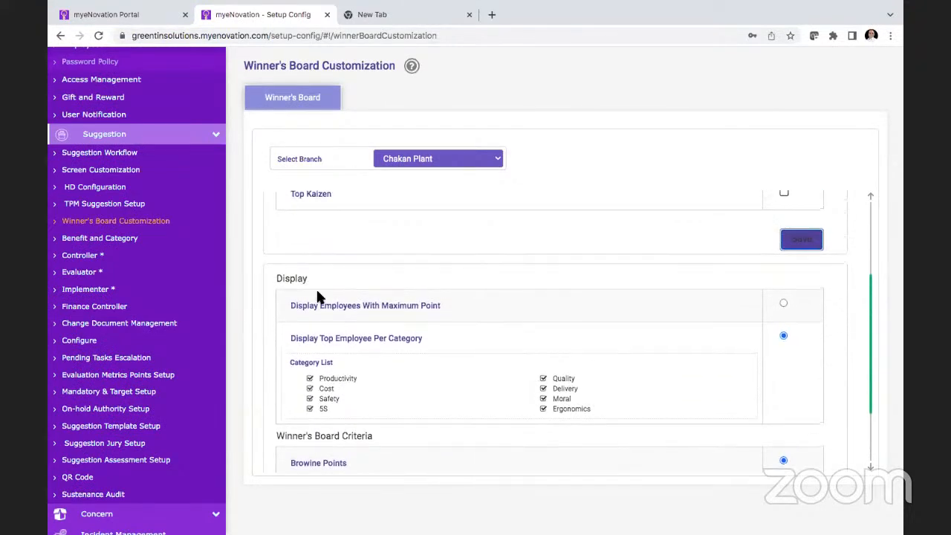
Step: Open Benefit and Category for the Chakan Plant and review the category tiers, followed by the benefits list with its points
click(115, 240)
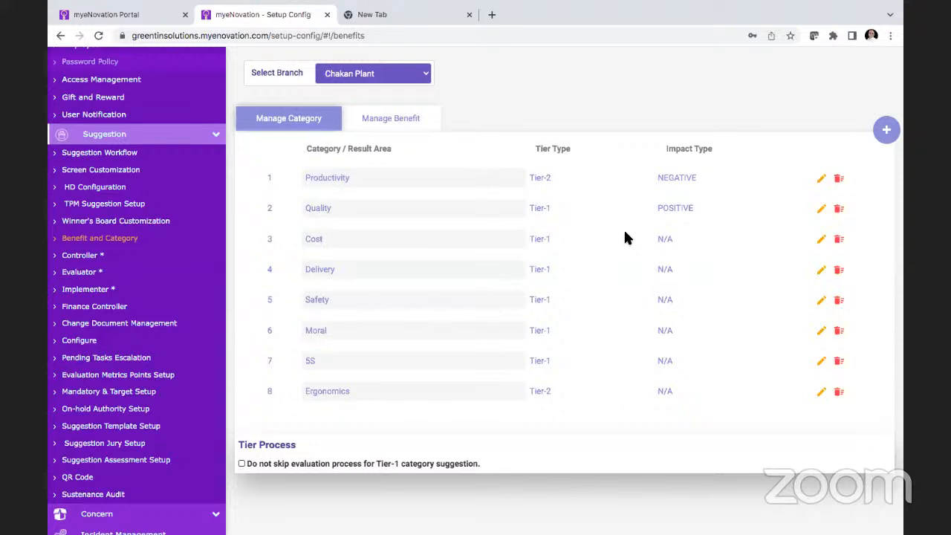
mouse_move(584, 40)
click(391, 119)
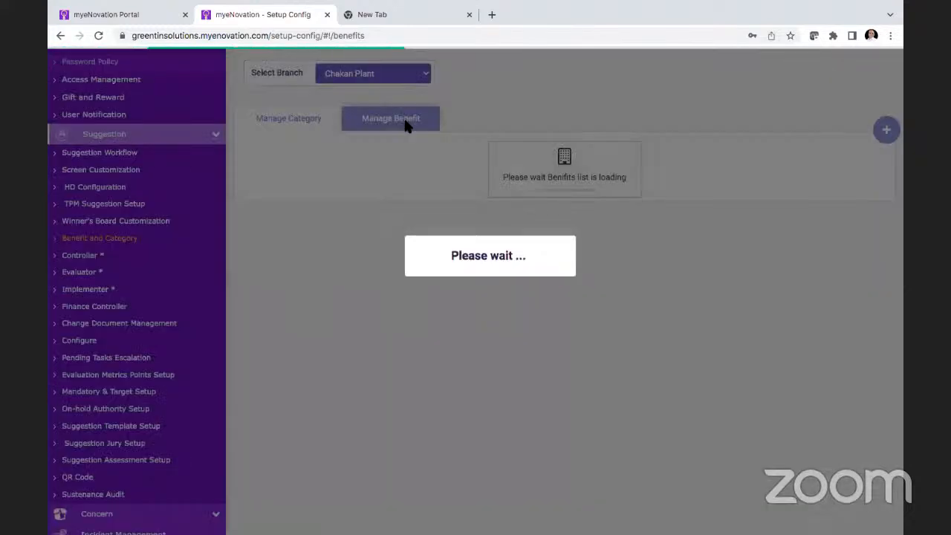
scroll(617, 340, down, 2)
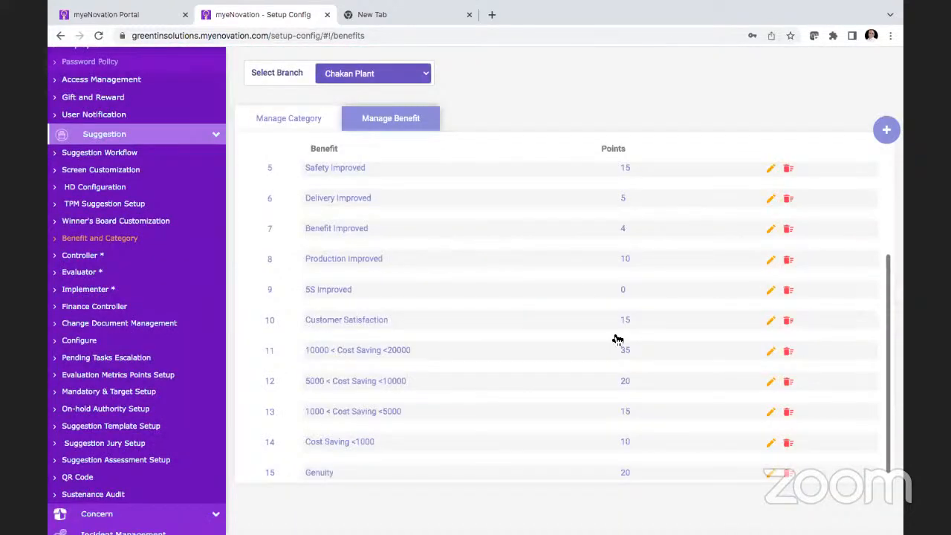
scroll(617, 340, up, 3)
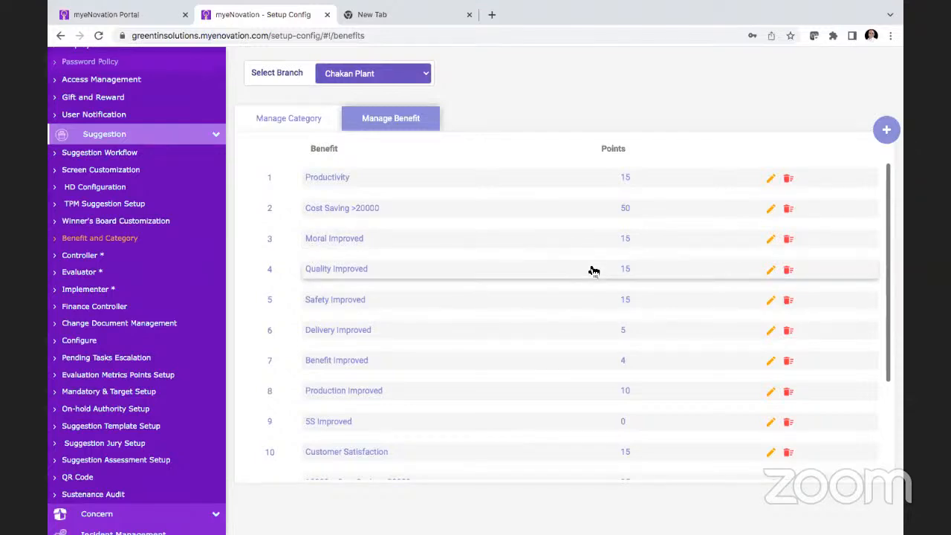
scroll(594, 270, down, 3)
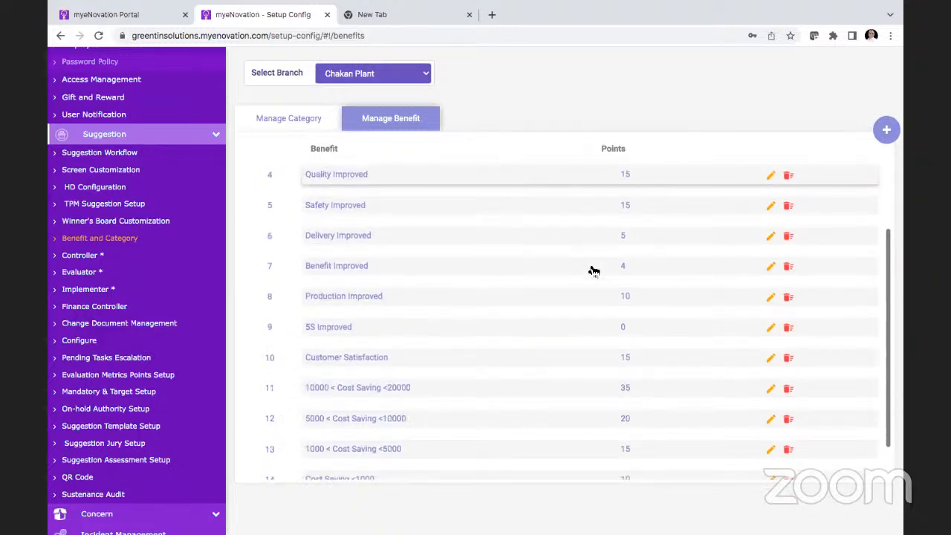
scroll(594, 271, down, 2)
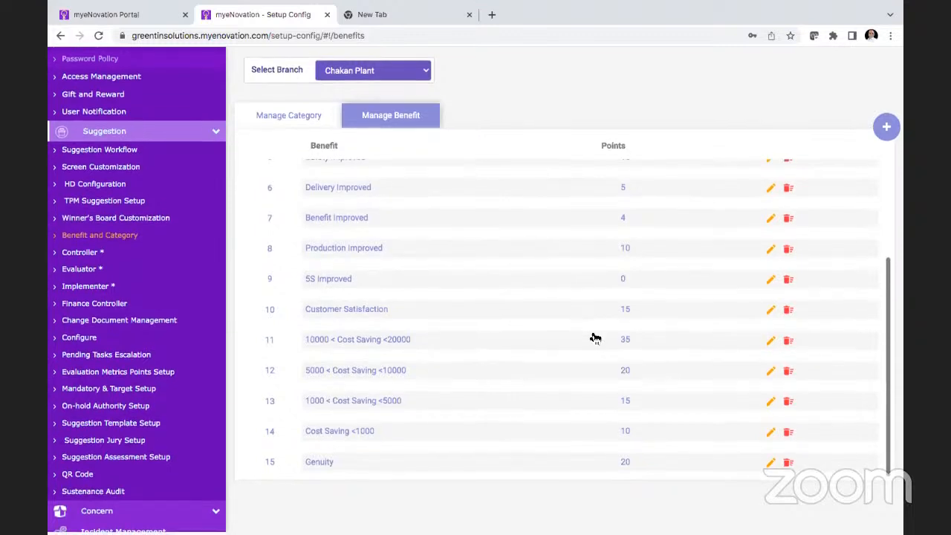
scroll(596, 339, up, 4)
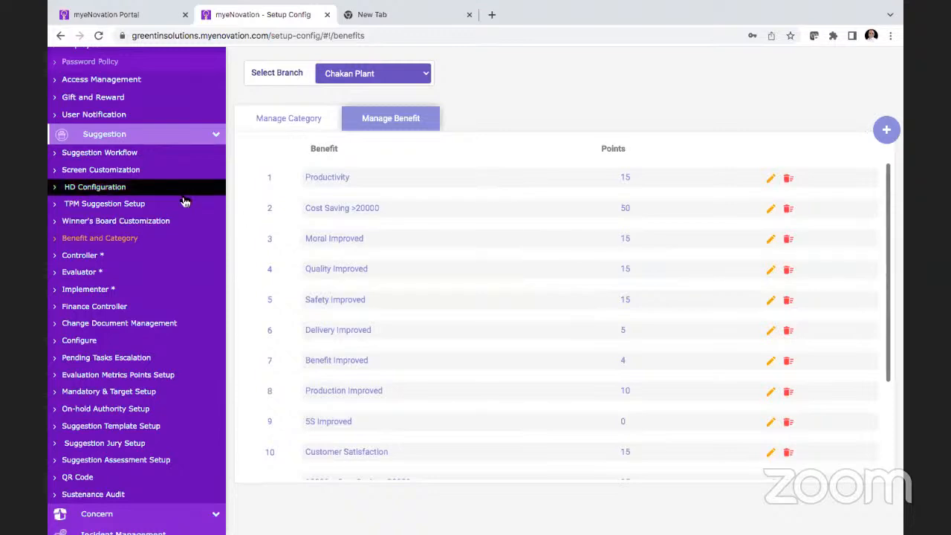
Step: Open Controller Setup and review the department level controllers assigned for the Chakan Plant
click(104, 263)
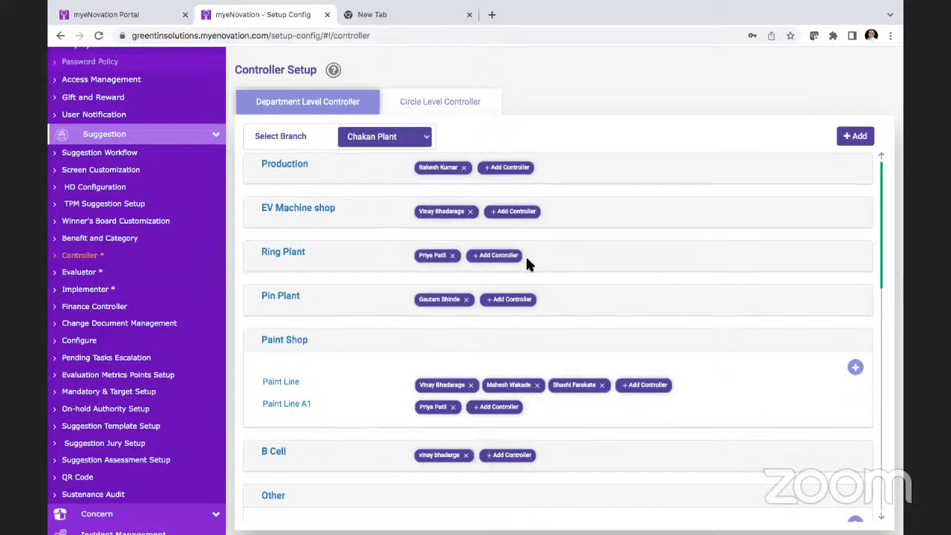
scroll(528, 257, down, 1)
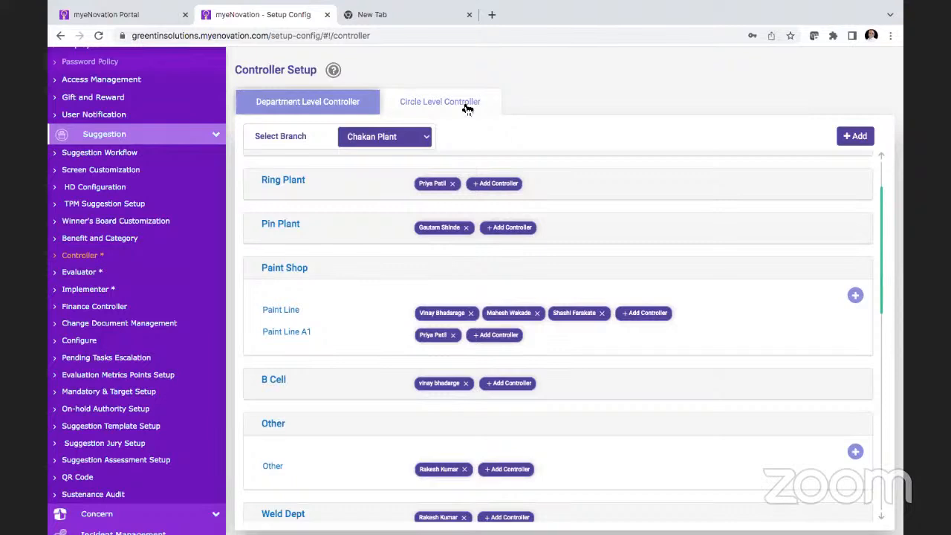
scroll(485, 227, up, 1)
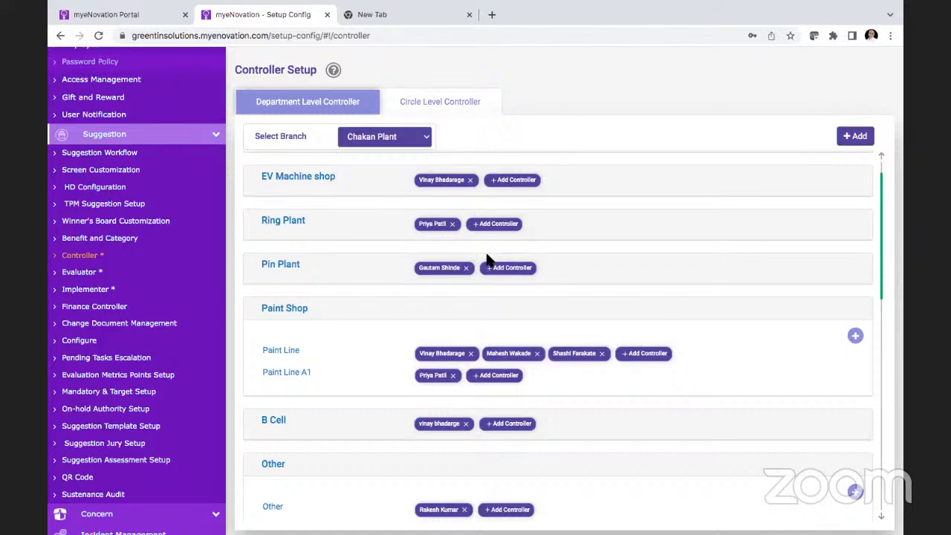
Step: Open Evaluator Setup and view the evaluators for departments, for HD, and for guest suggestions
click(85, 273)
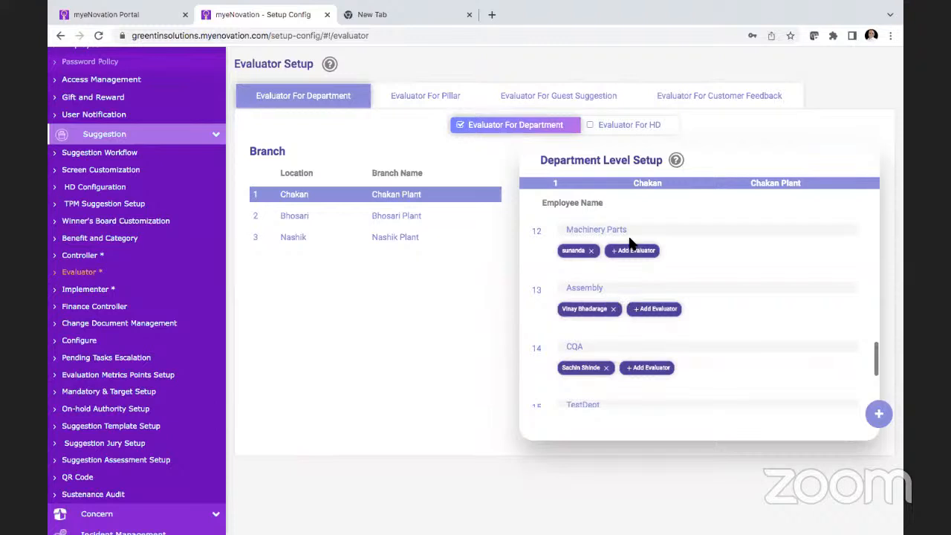
click(628, 127)
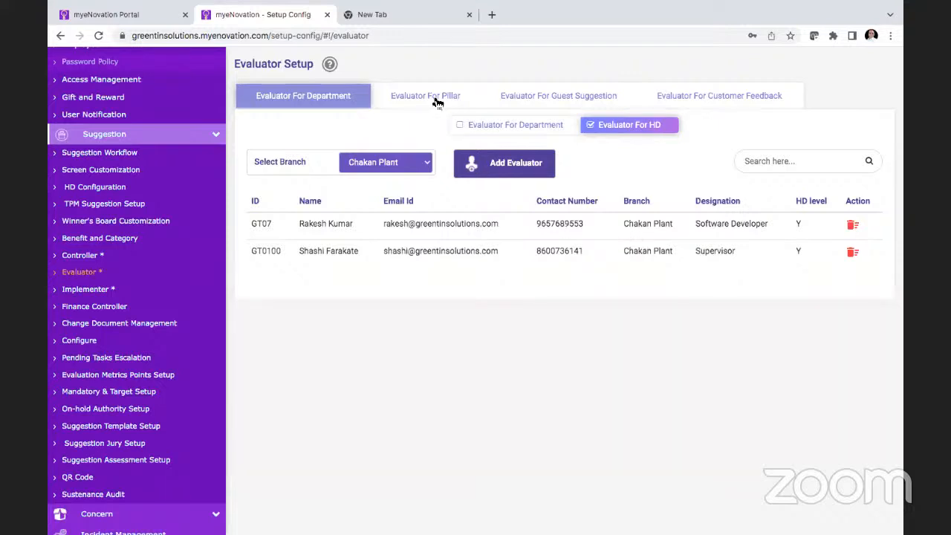
click(577, 101)
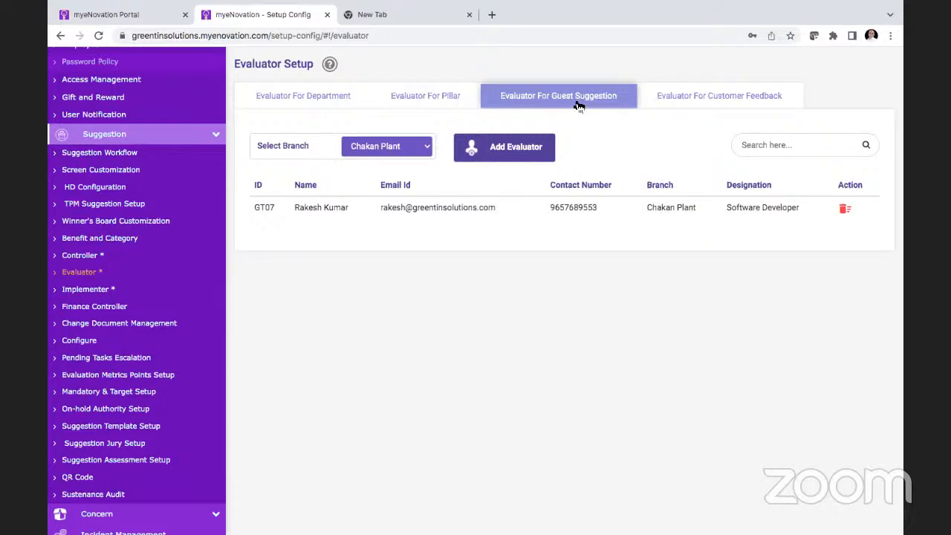
Step: View the evaluators for customer feedback, and open Implementer Setup to review the standard, guest and customer feedback implementers
click(753, 99)
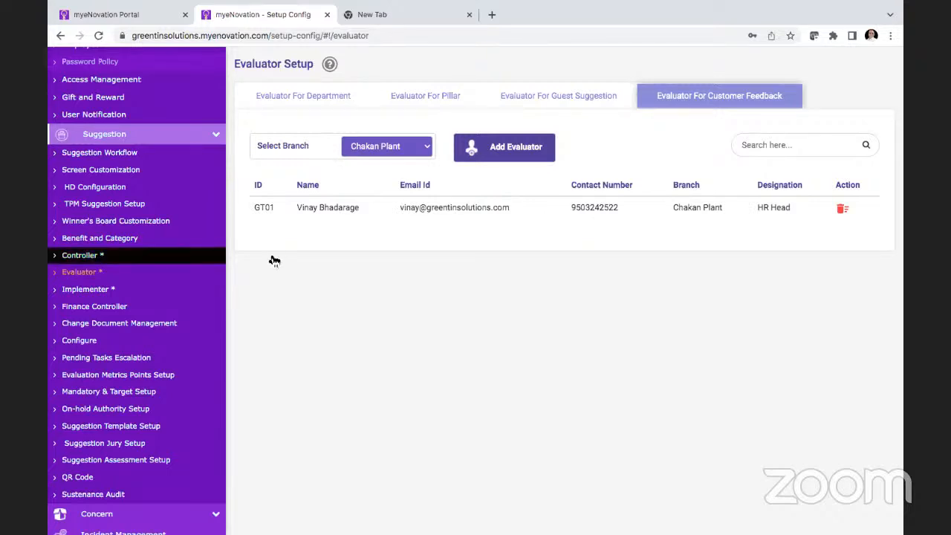
click(104, 290)
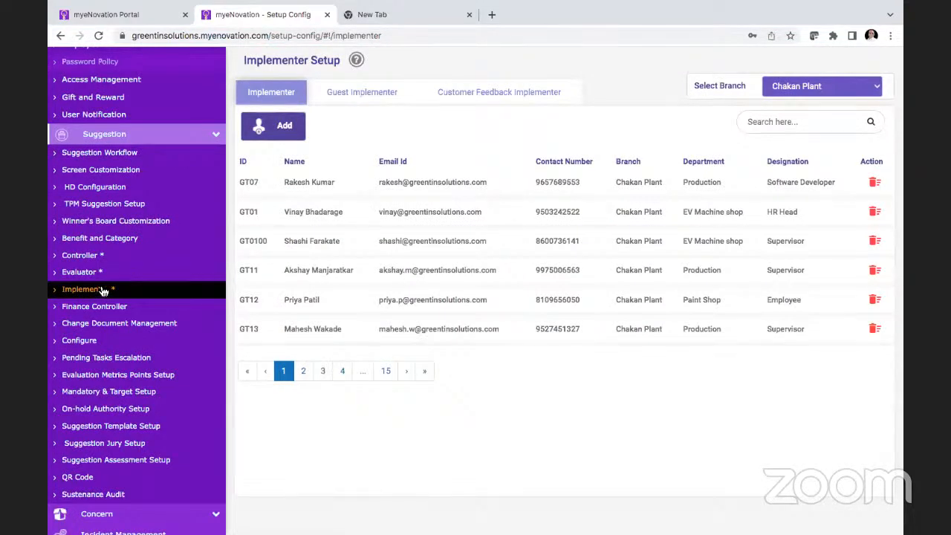
click(352, 105)
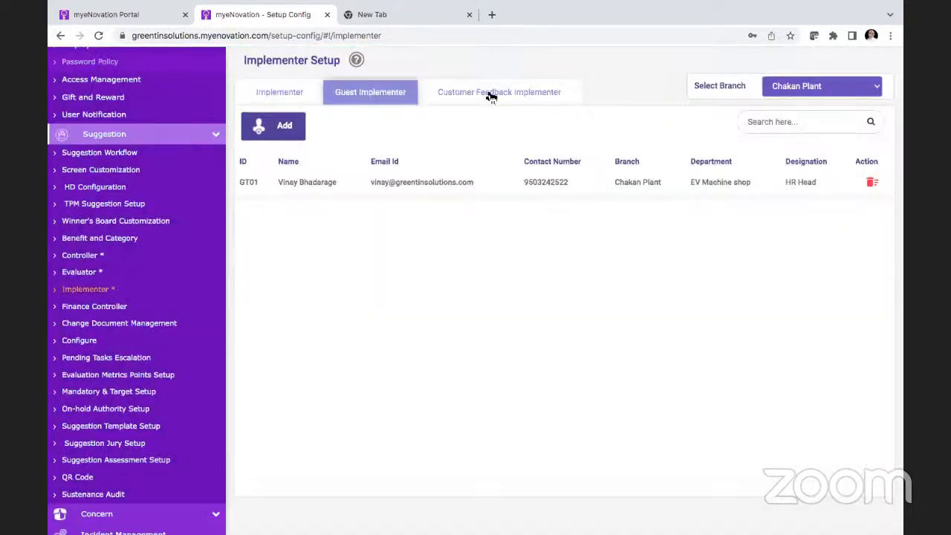
click(489, 94)
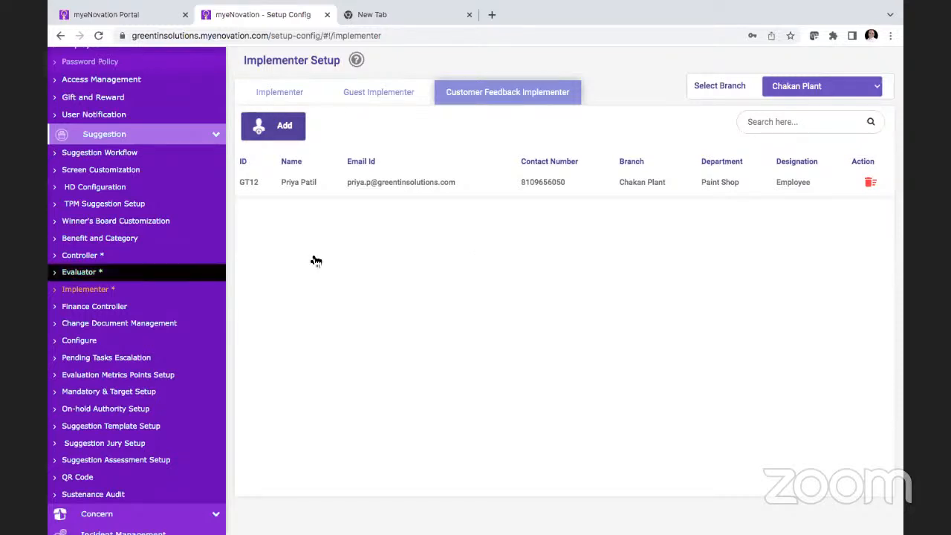
Step: Review the finance approval and finance validator lists in Finance Controller Setup, and open Change Document Management
click(159, 301)
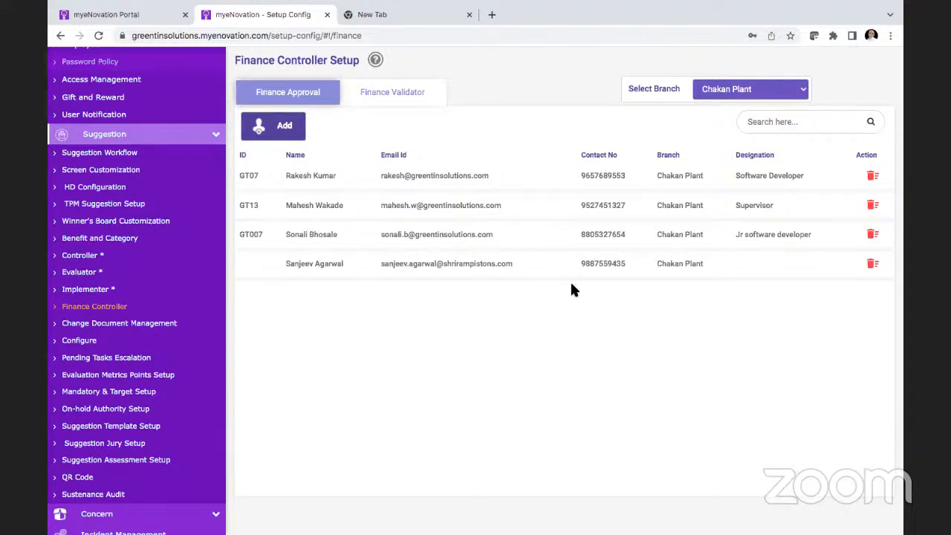
click(420, 94)
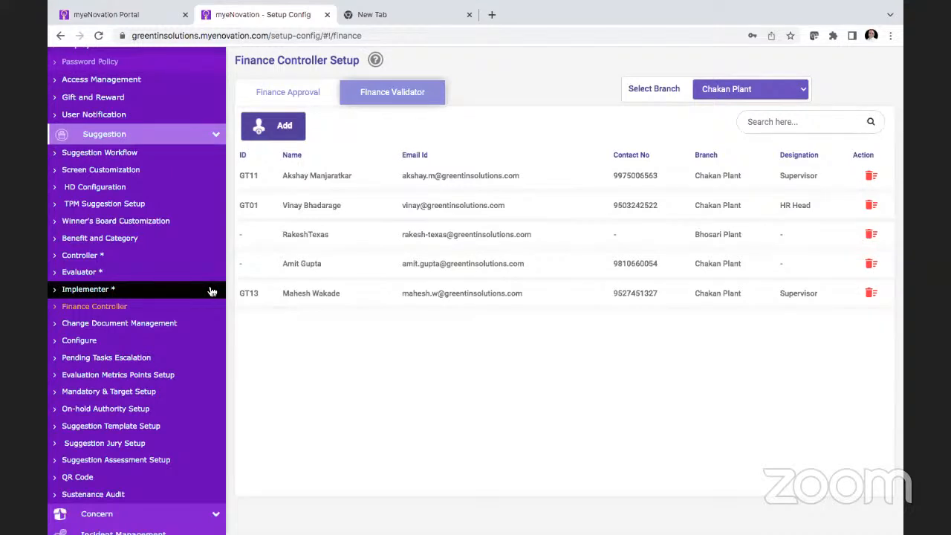
click(147, 332)
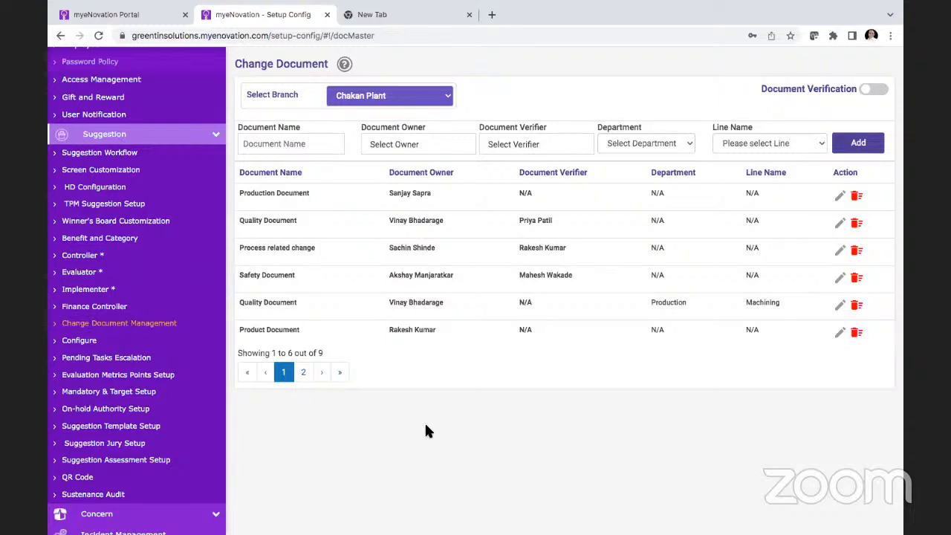
Step: Open Configure Setup, review the department escalation levels for the Chakan Plant, and switch Escalation off and back on
click(115, 346)
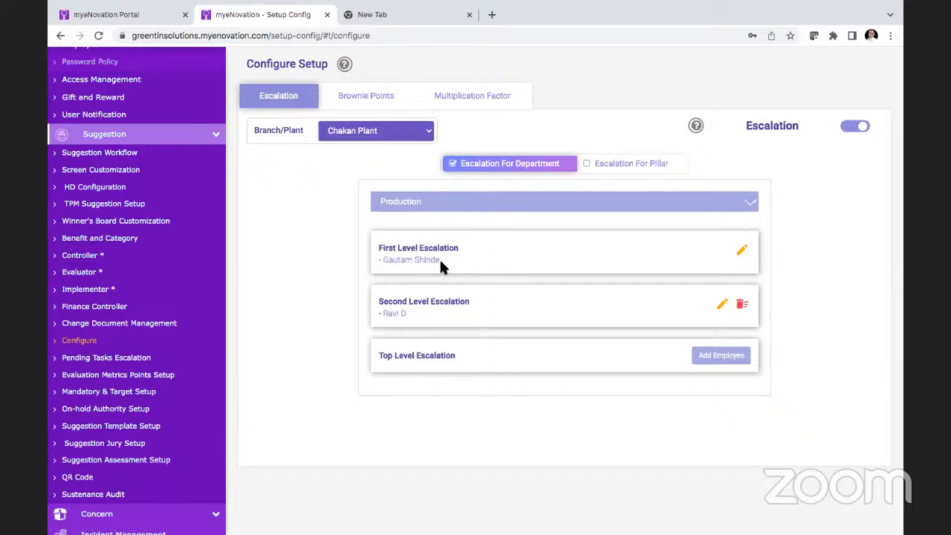
click(857, 131)
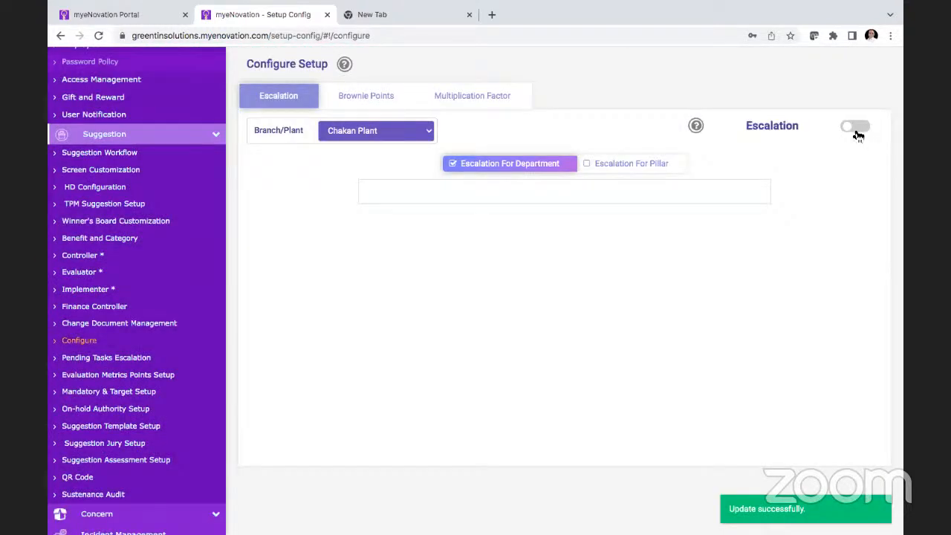
click(857, 132)
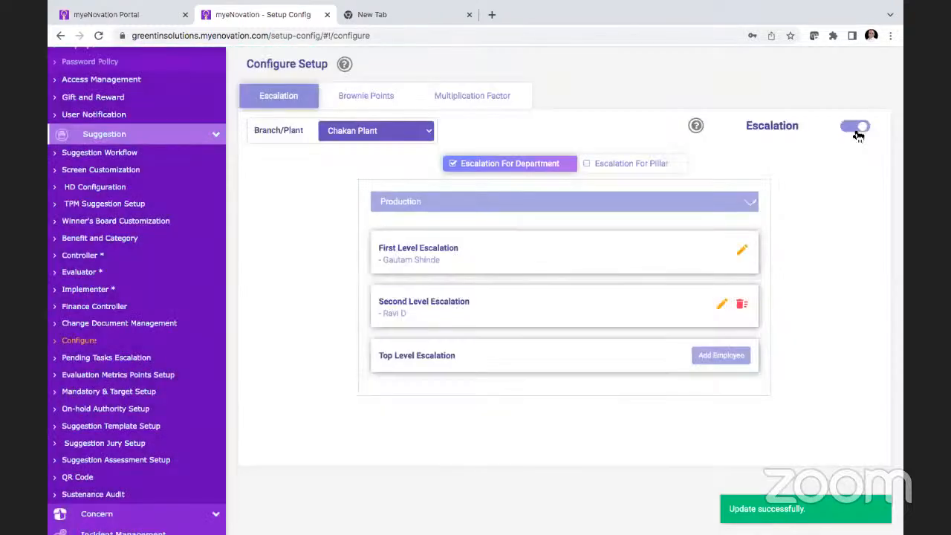
Step: Open Brownie Points and fill in a rule for the Employee role with status Submitted For Scrutinization and 10 points
click(368, 96)
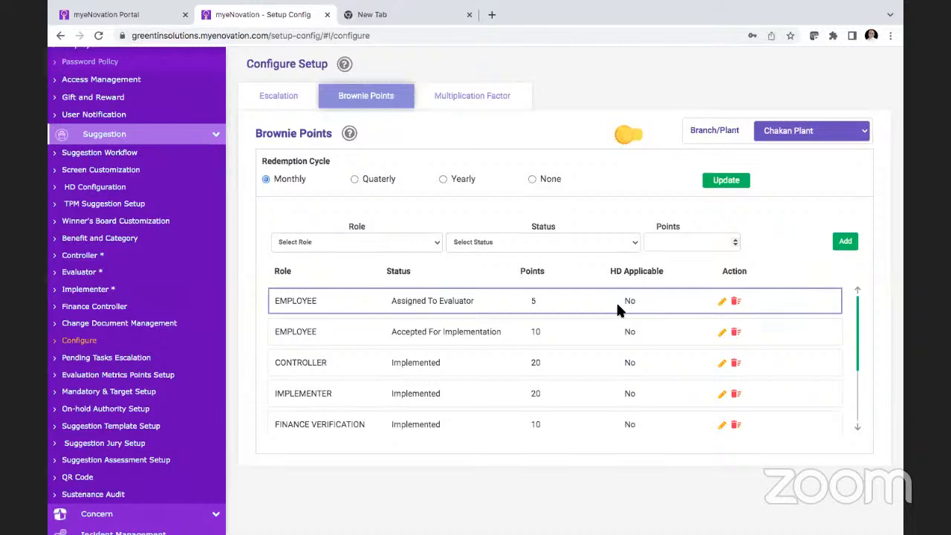
click(402, 241)
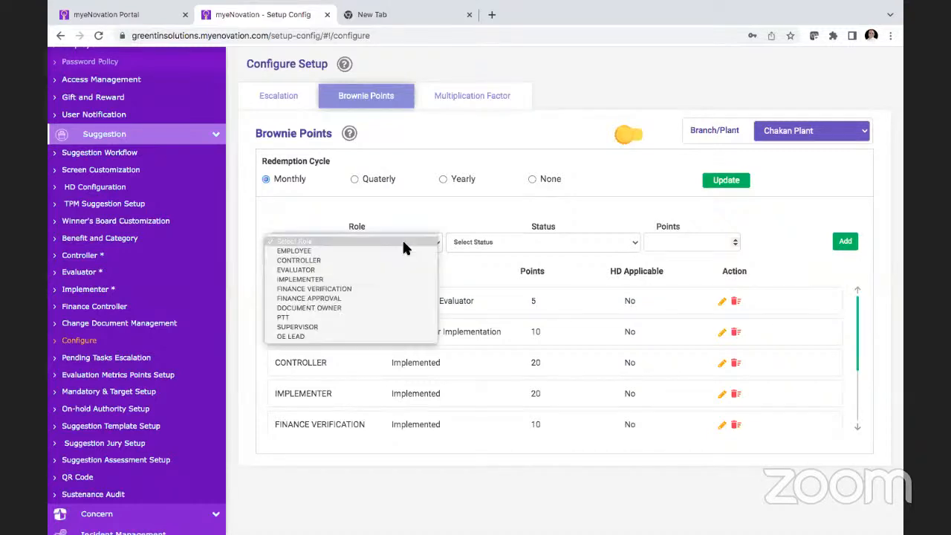
click(356, 252)
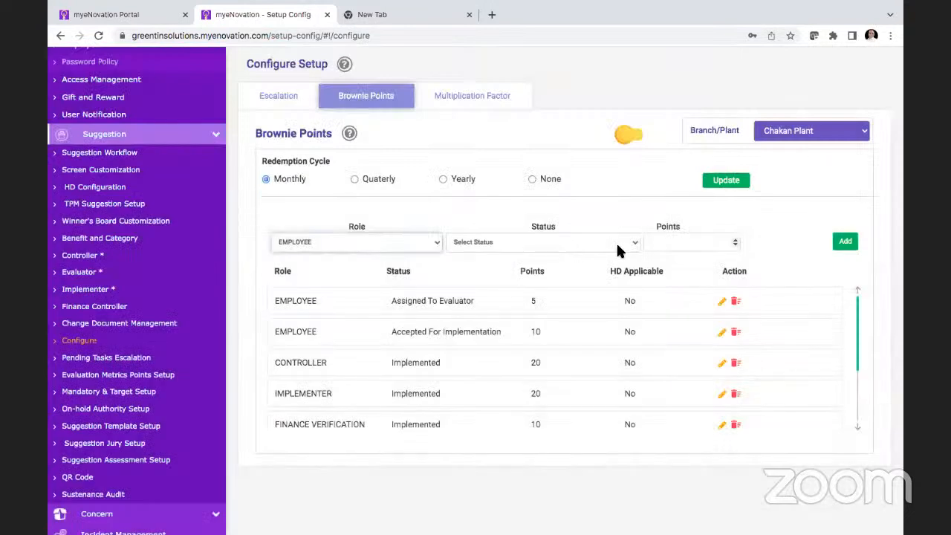
click(617, 243)
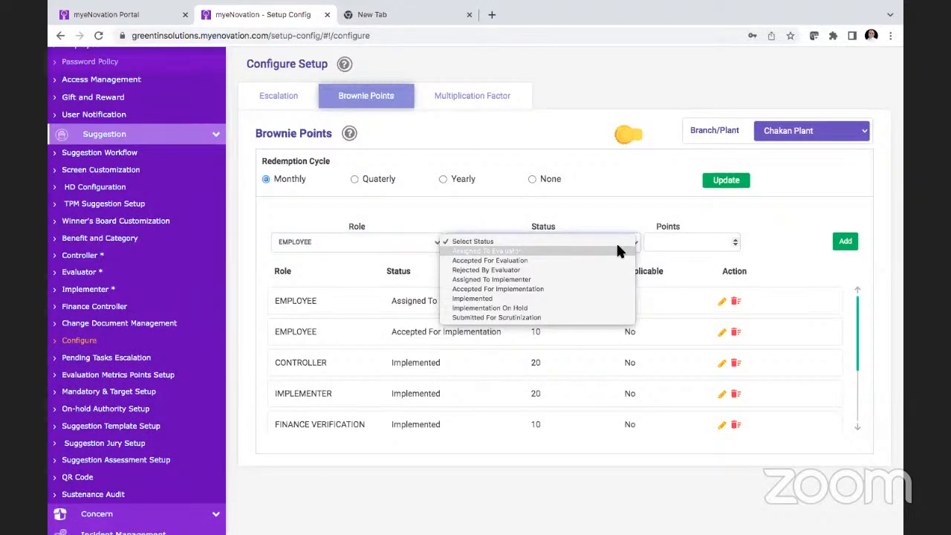
click(488, 317)
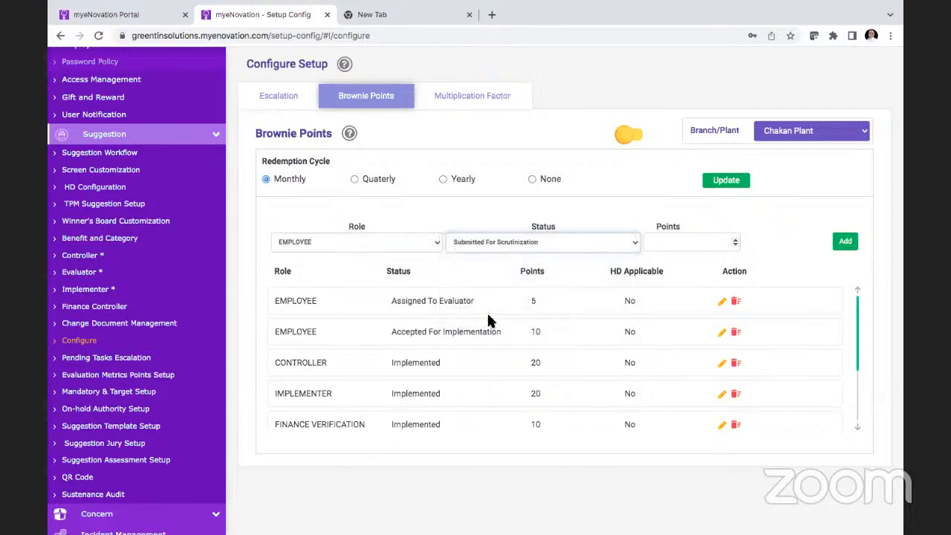
click(684, 239)
text(10)
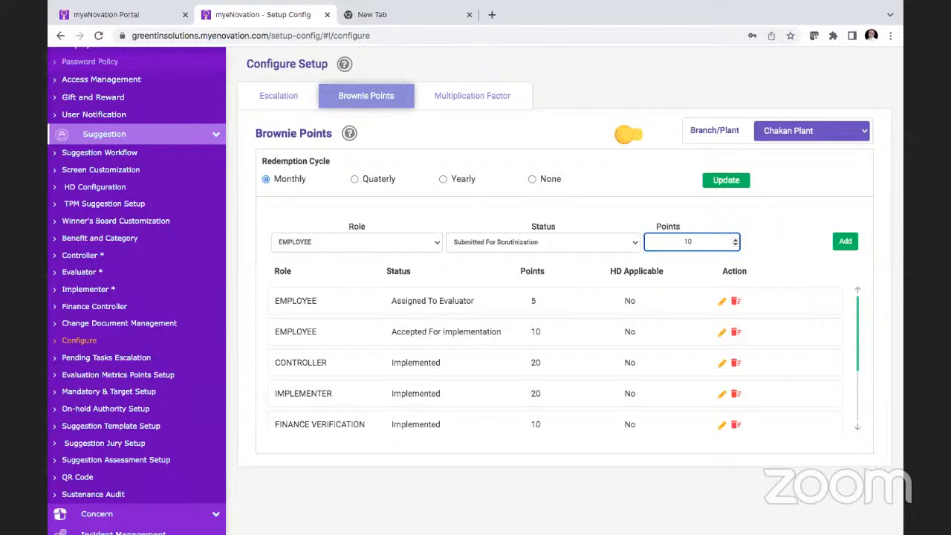
Step: Review the roles available for brownie point rules, keeping Employee selected
click(427, 243)
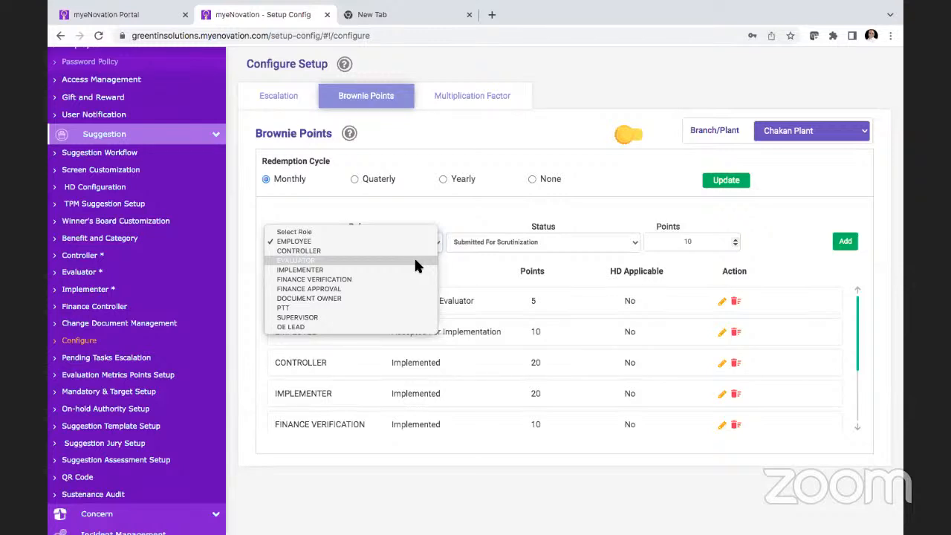
click(480, 215)
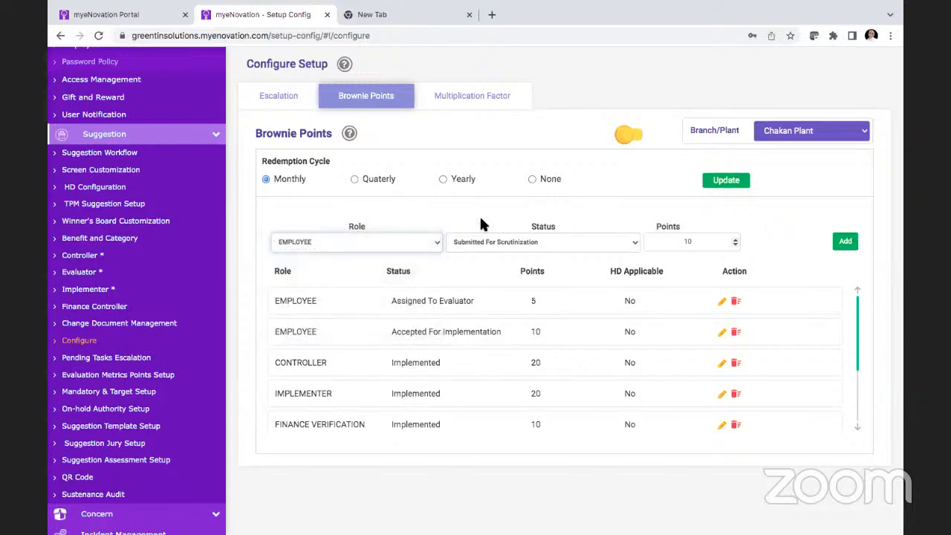
click(373, 242)
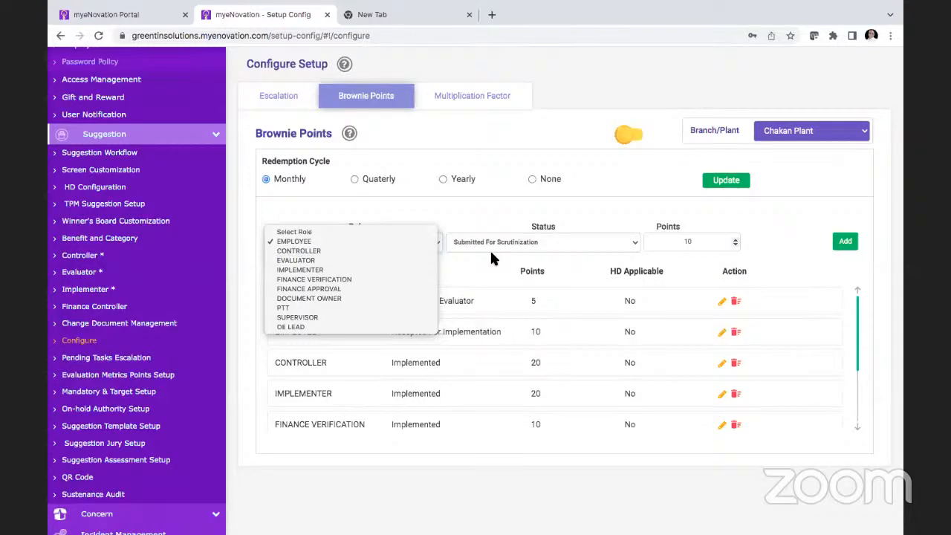
Step: Open Multiplication Factor for the Chakan Plant and examine the level types with their factors
click(470, 96)
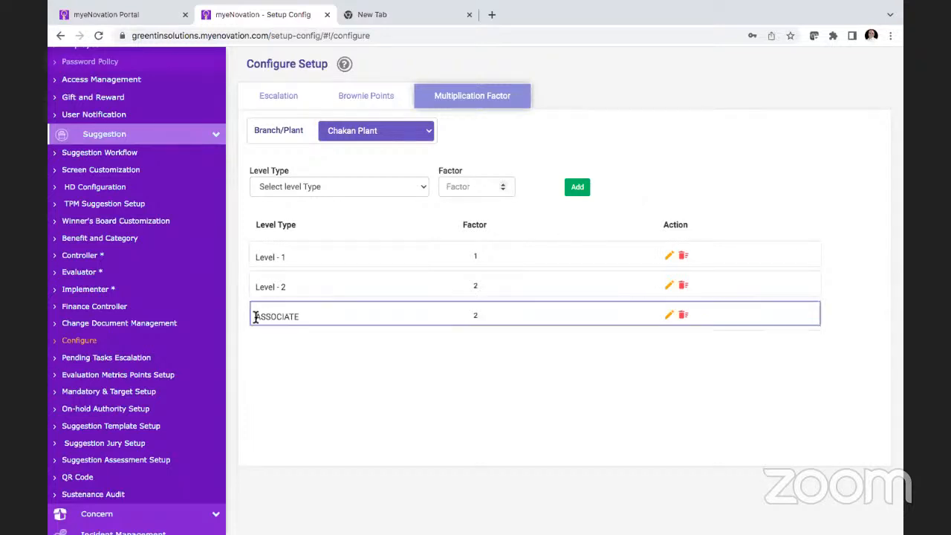
scroll(145, 338, down, 1)
scroll(145, 338, down, 1)
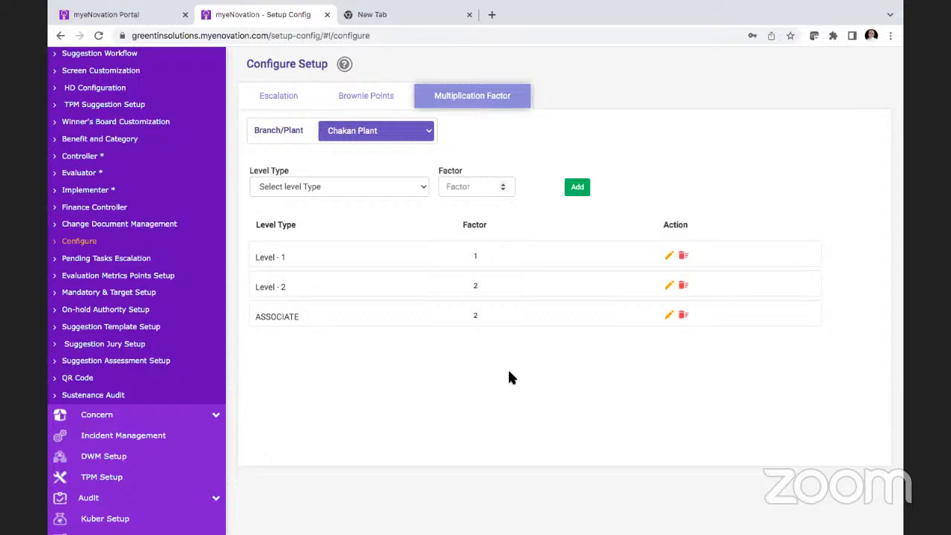
Step: Return to Brownie Points and view the branches and plants available for the setup
click(371, 93)
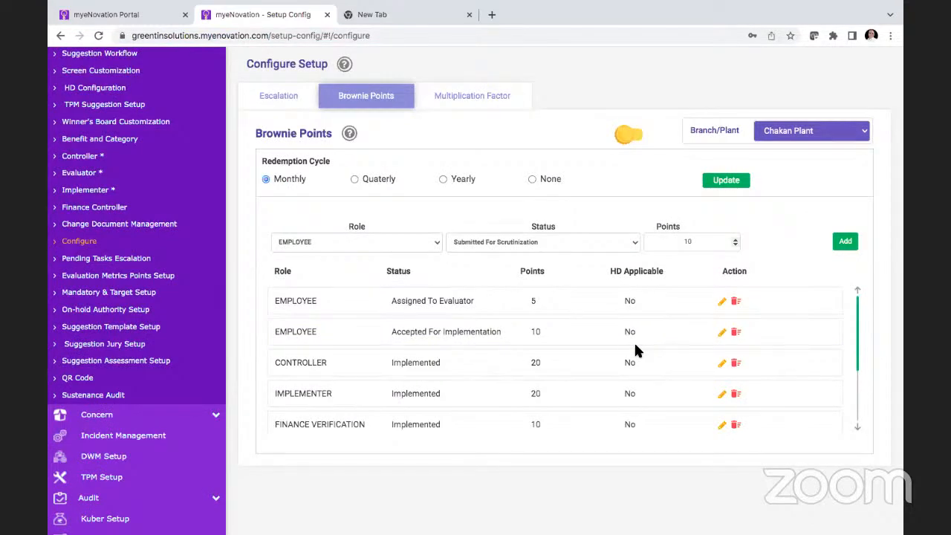
click(839, 133)
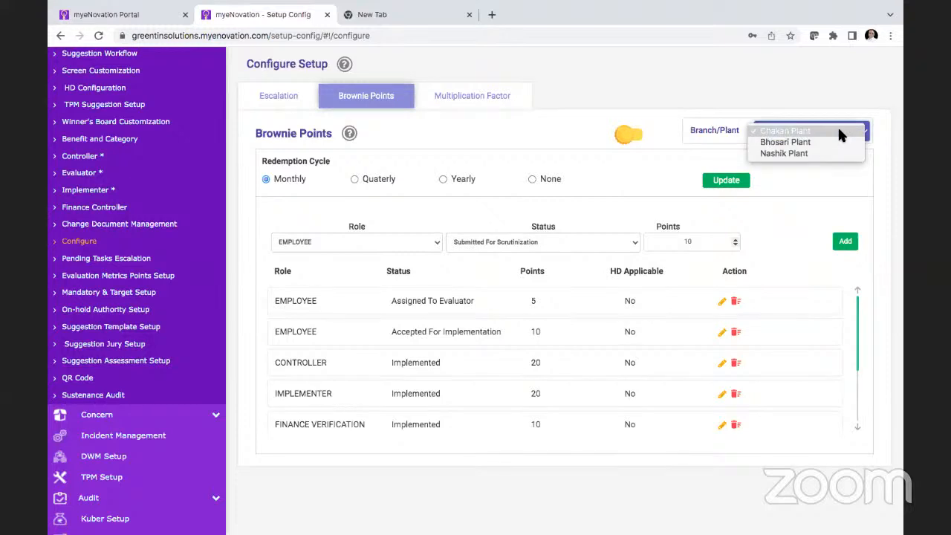
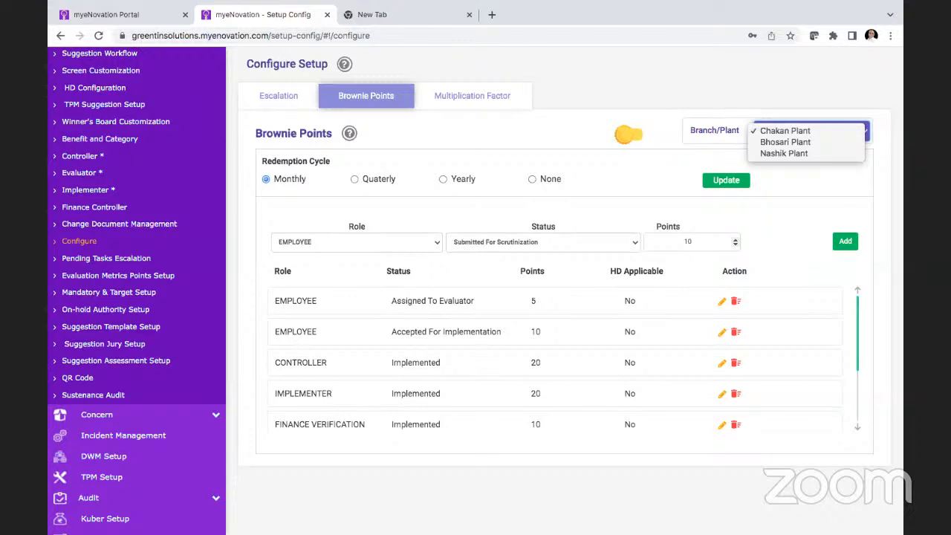
Step: Close the branch list and open Screen Customization to view the initiator's screen fields
click(505, 408)
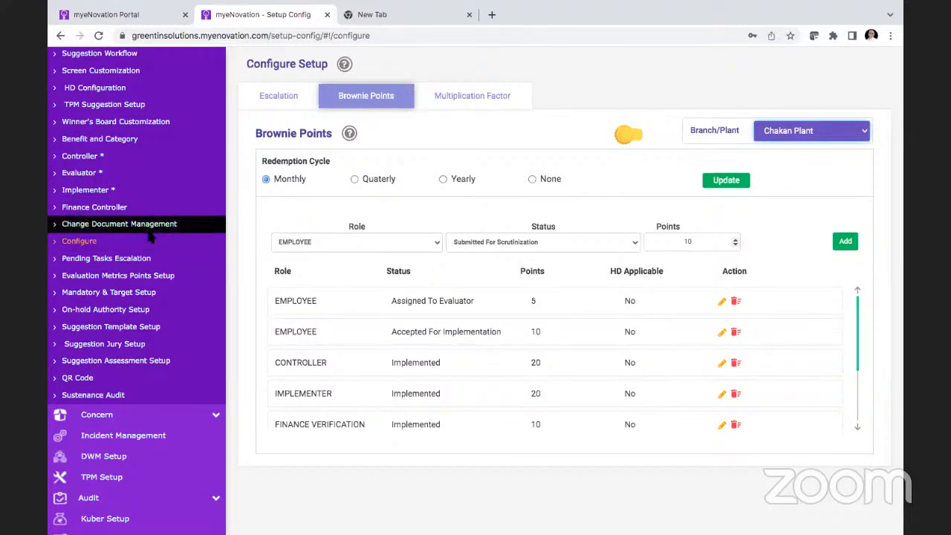
scroll(146, 227, up, 2)
scroll(146, 227, up, 1)
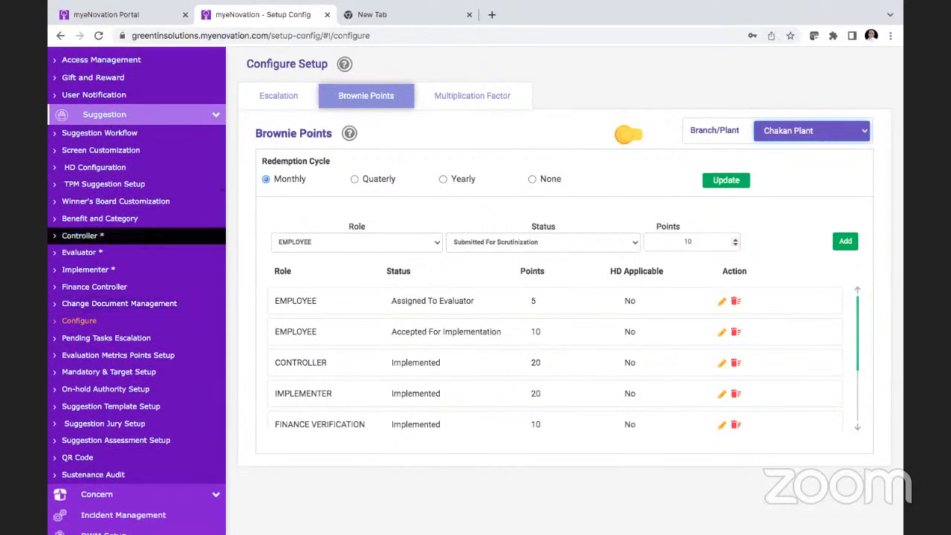
click(147, 156)
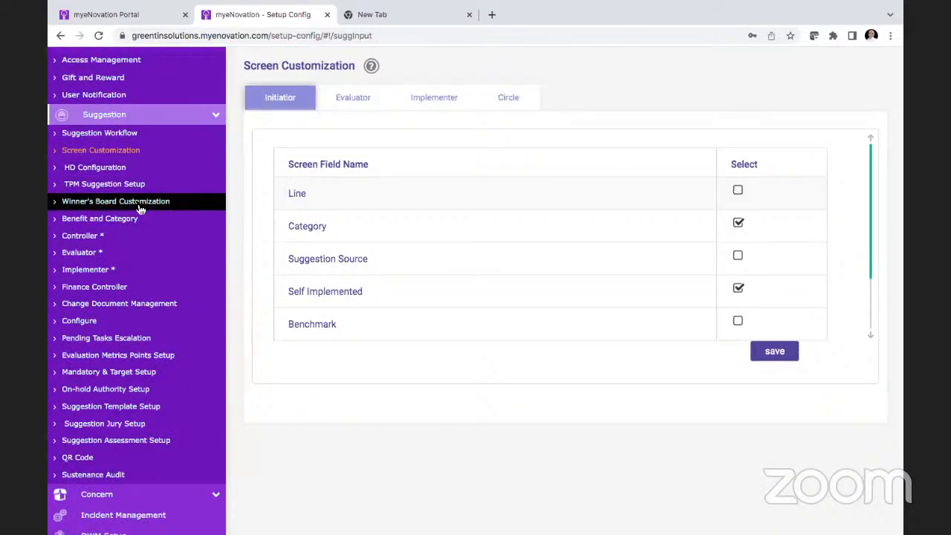
scroll(140, 209, up, 3)
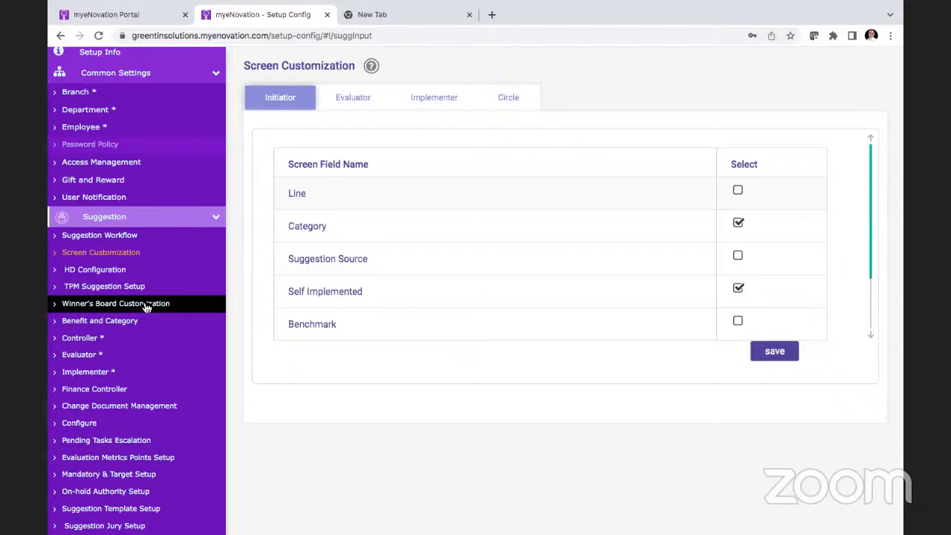
Step: Switch to the myeNovation Portal, close the blank suggestion form and open the suggestion dashboard
click(403, 17)
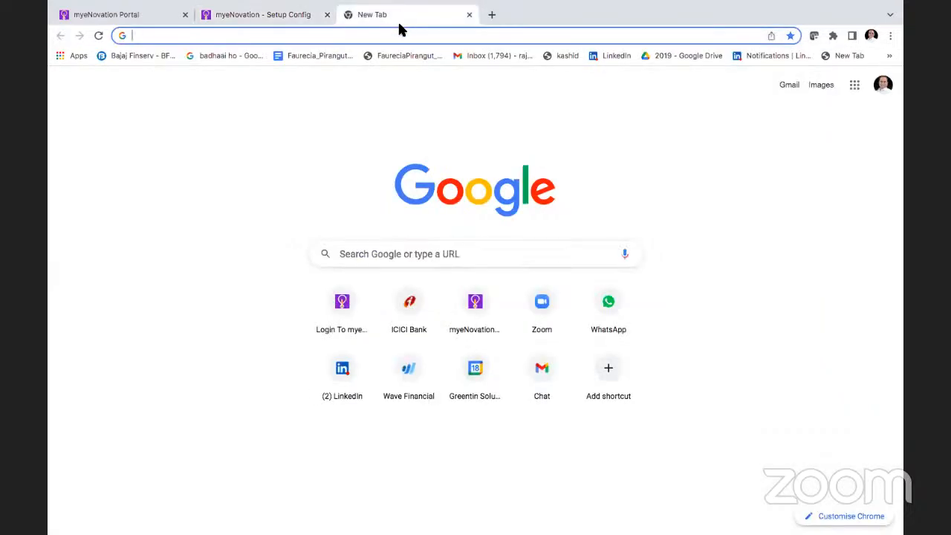
click(136, 15)
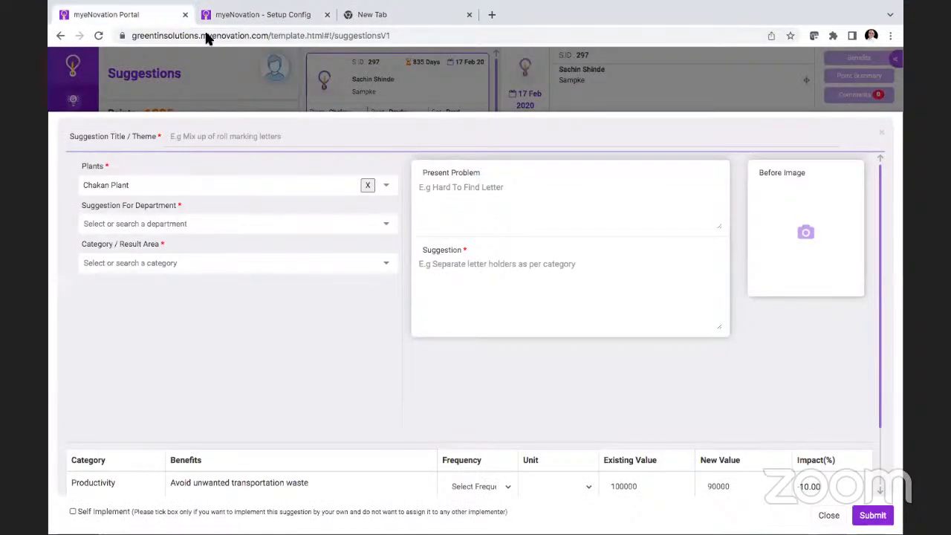
click(884, 135)
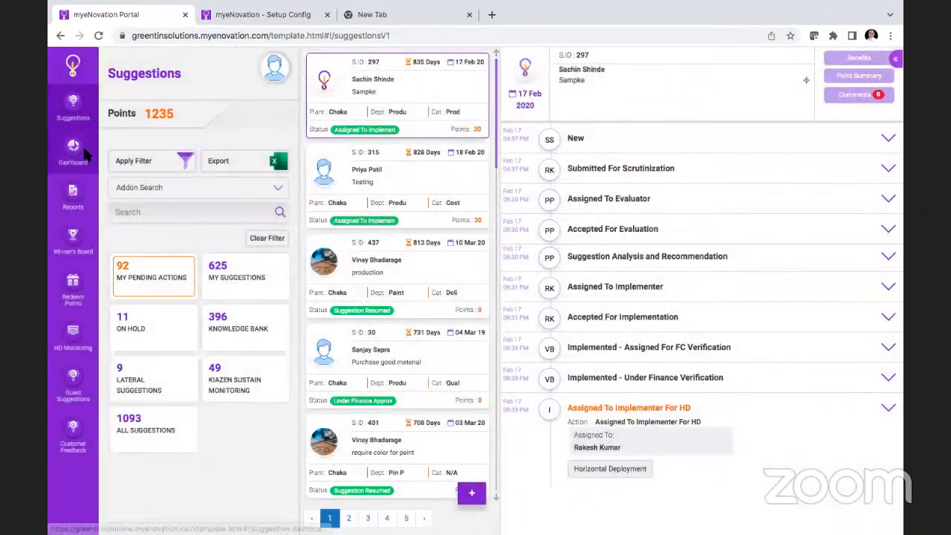
click(74, 152)
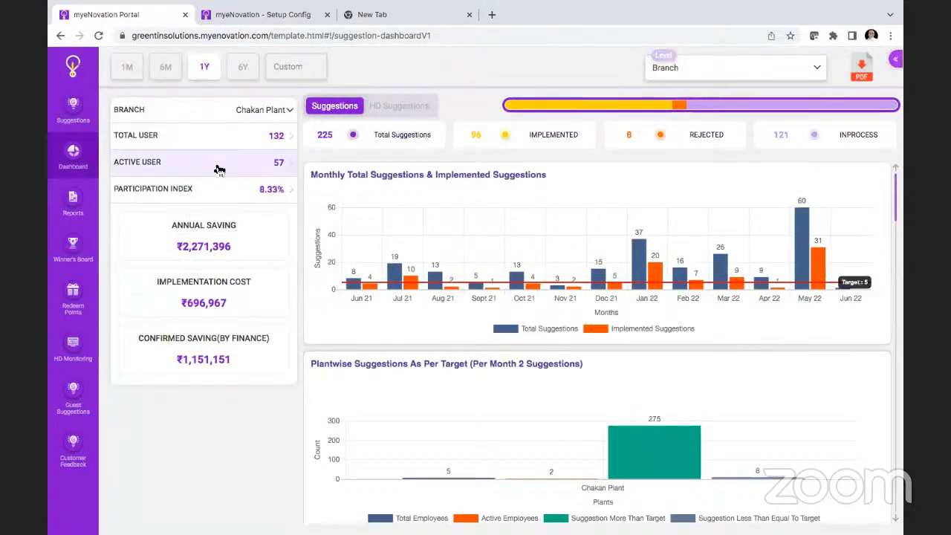
Step: Filter the suggestion dashboard to the custom date range 2021-04-01 to 2021-05-31
click(325, 69)
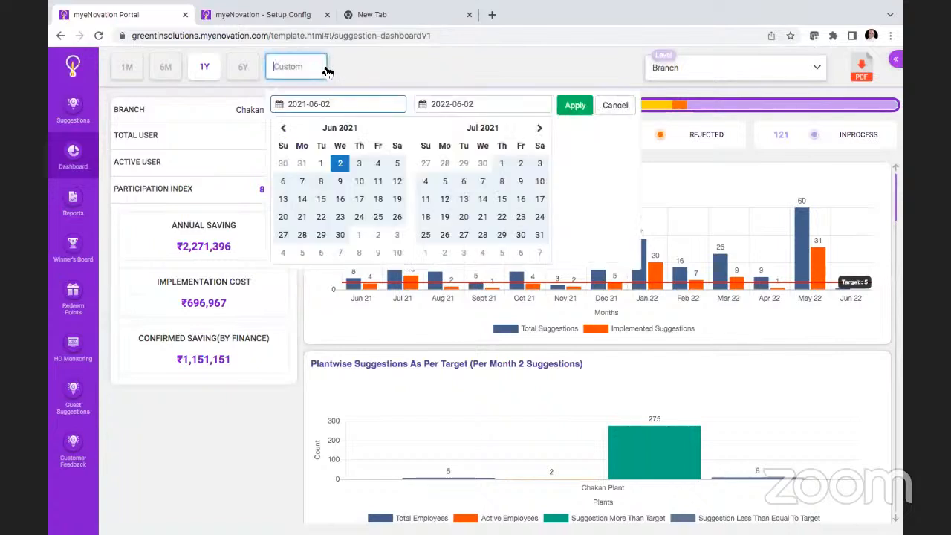
click(284, 129)
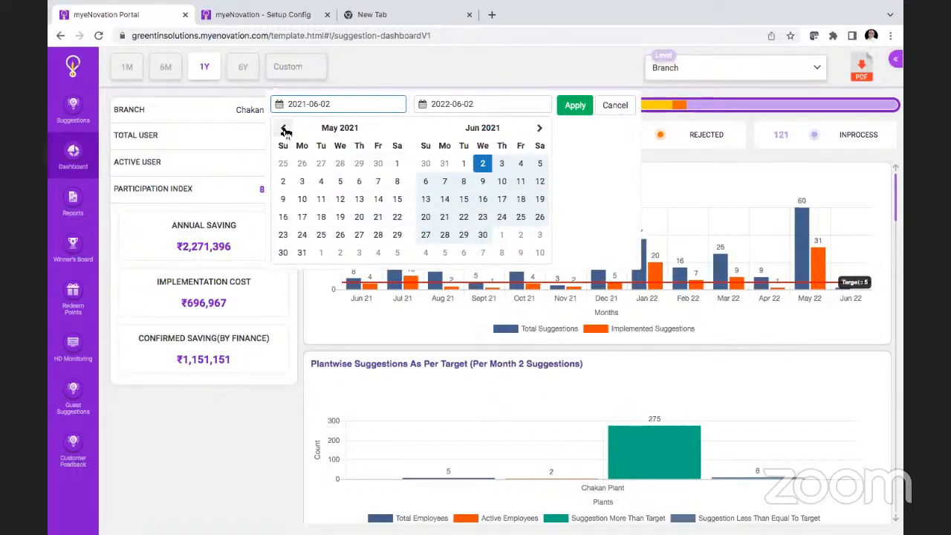
click(285, 129)
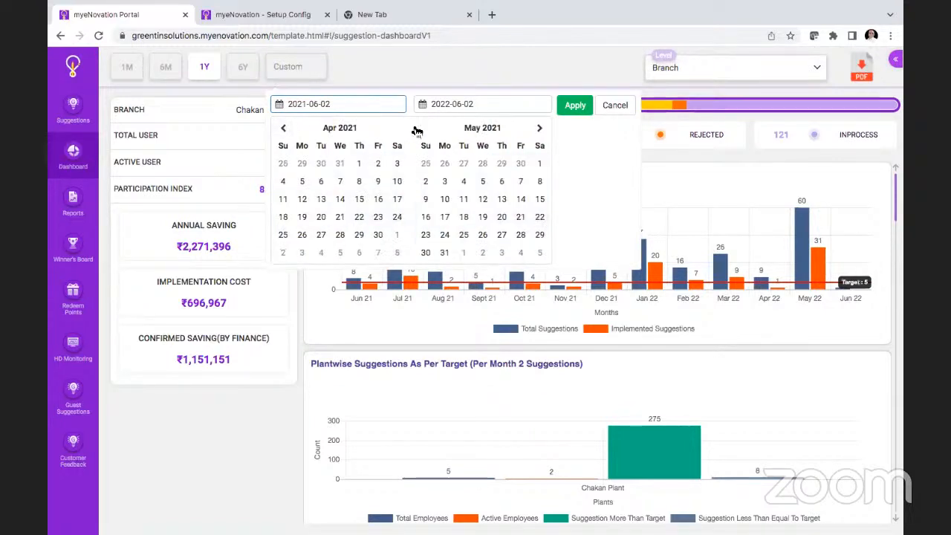
click(360, 165)
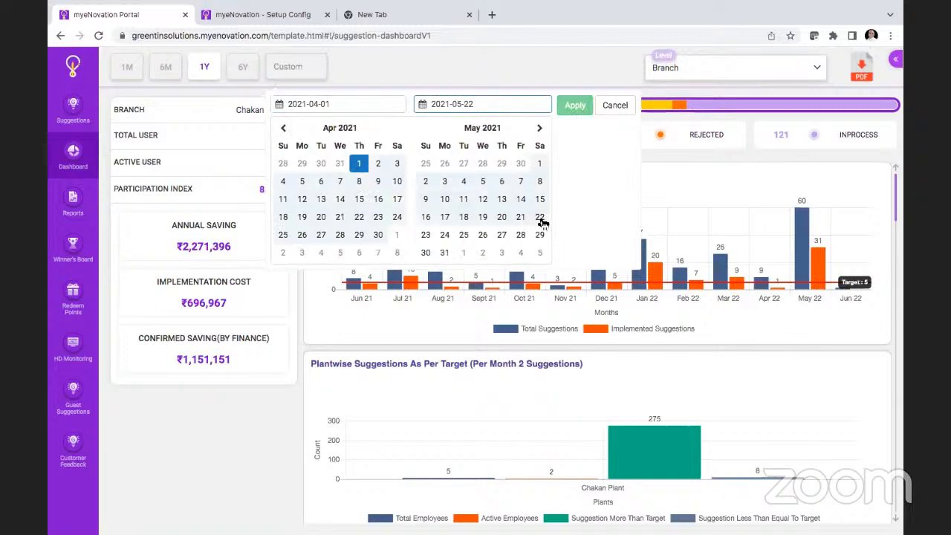
click(448, 253)
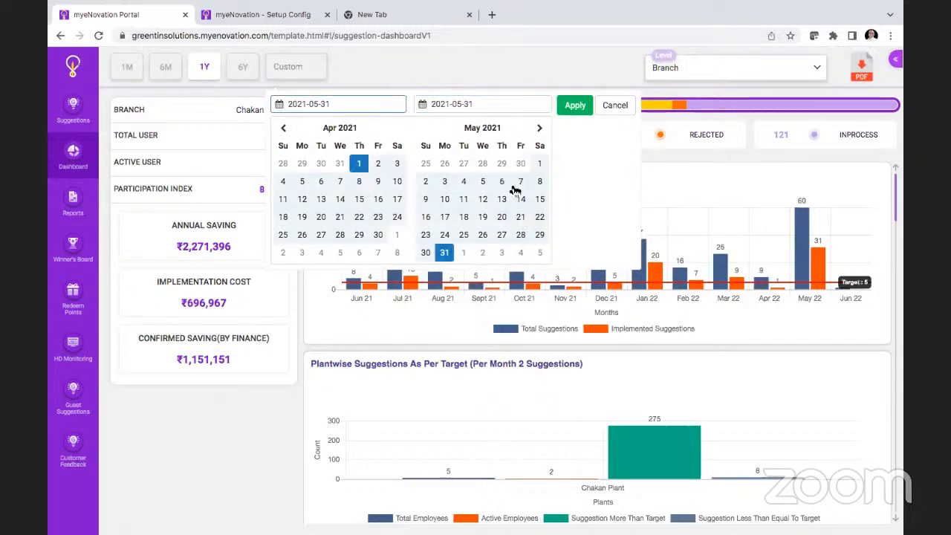
click(577, 106)
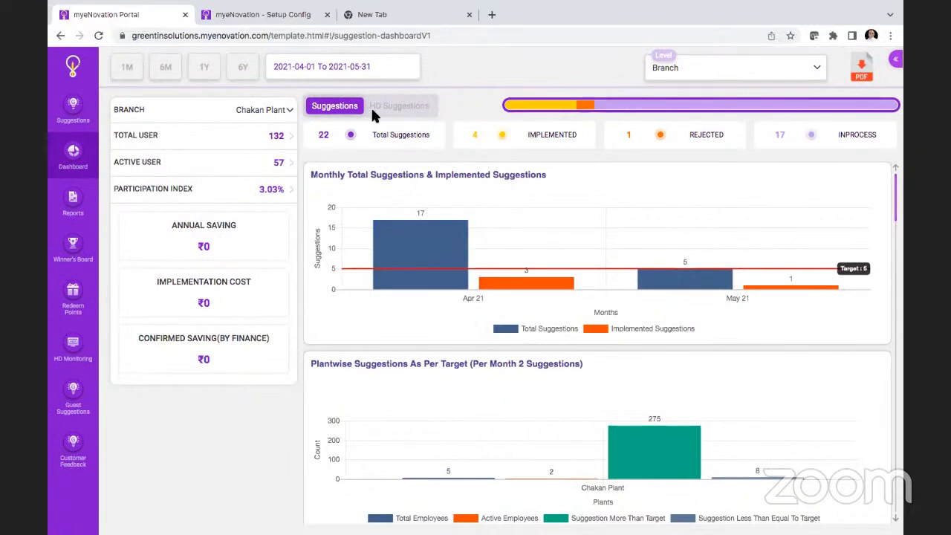
Step: Set the dashboard's custom date range to 2021-03-01 to 2021-03-31
click(383, 74)
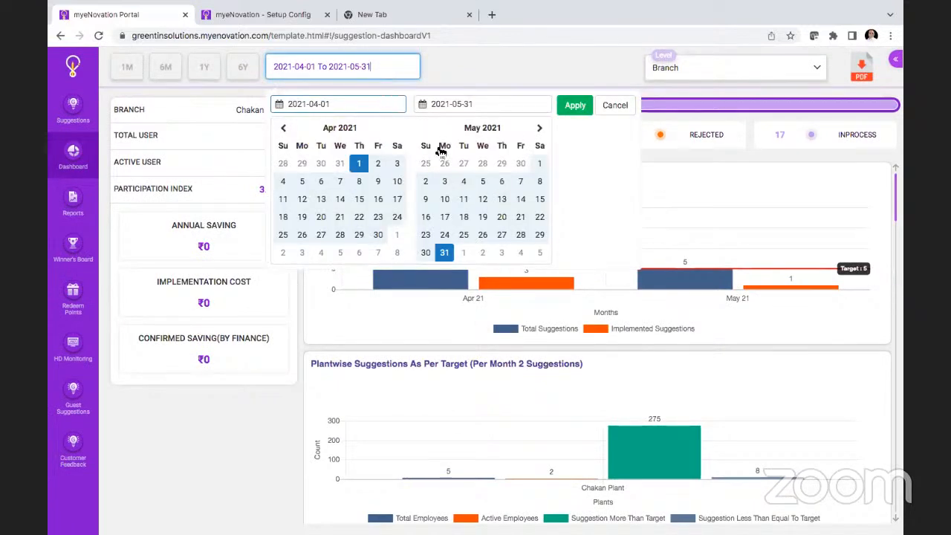
click(284, 128)
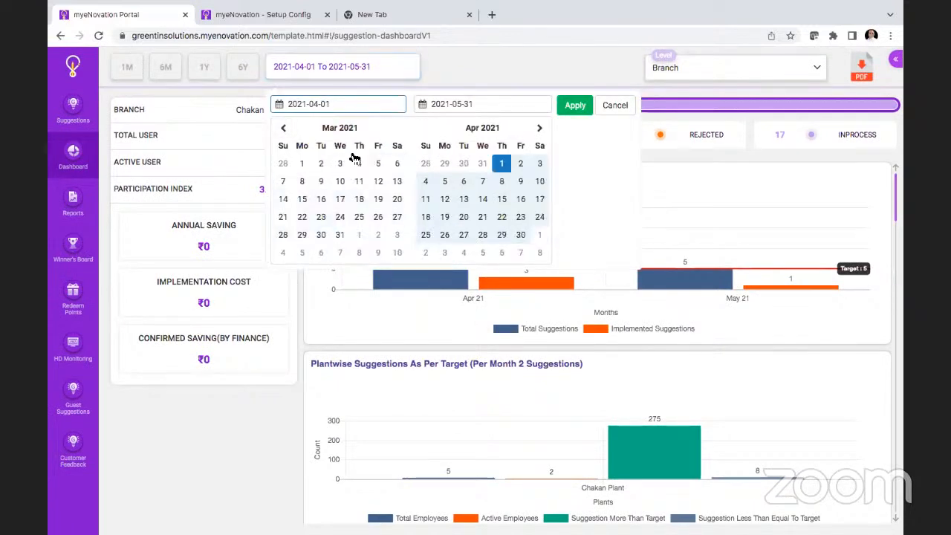
click(308, 165)
click(339, 236)
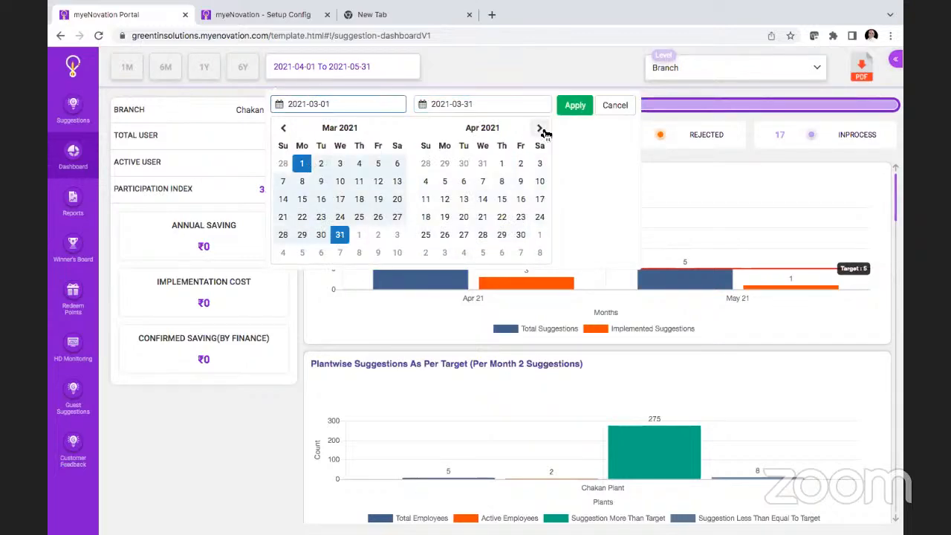
click(582, 105)
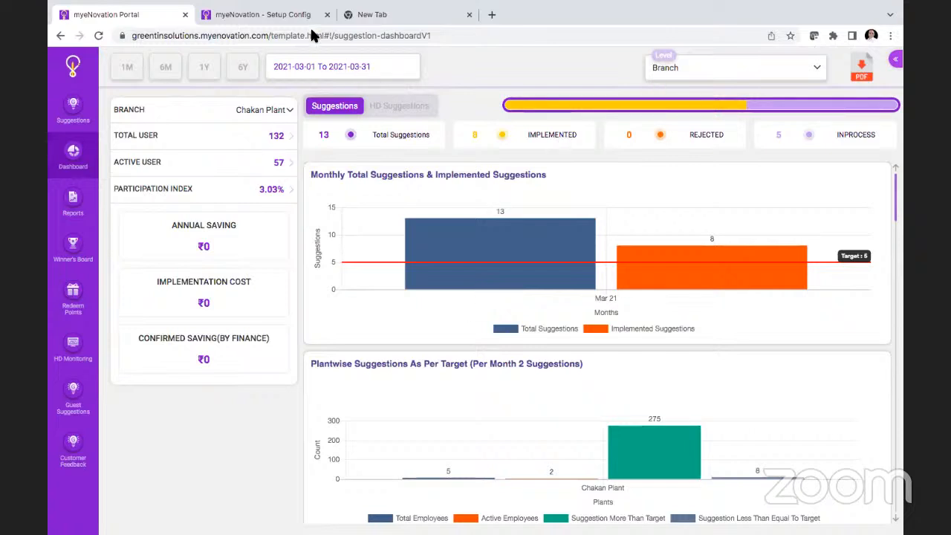
Step: Return to Setup Config and open Evaluation Metrics Points Setup to view the Productivity particulars for the Chakan Plant
click(285, 15)
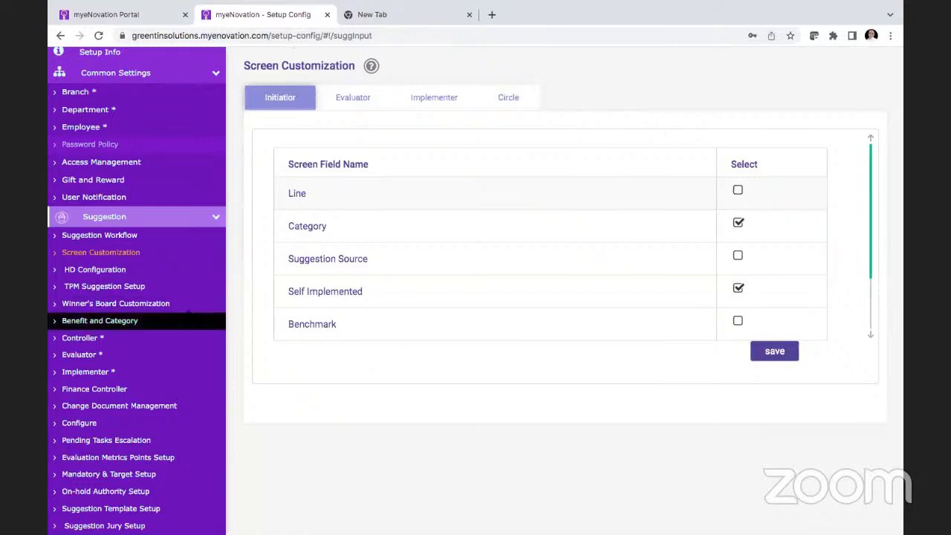
scroll(188, 310, down, 1)
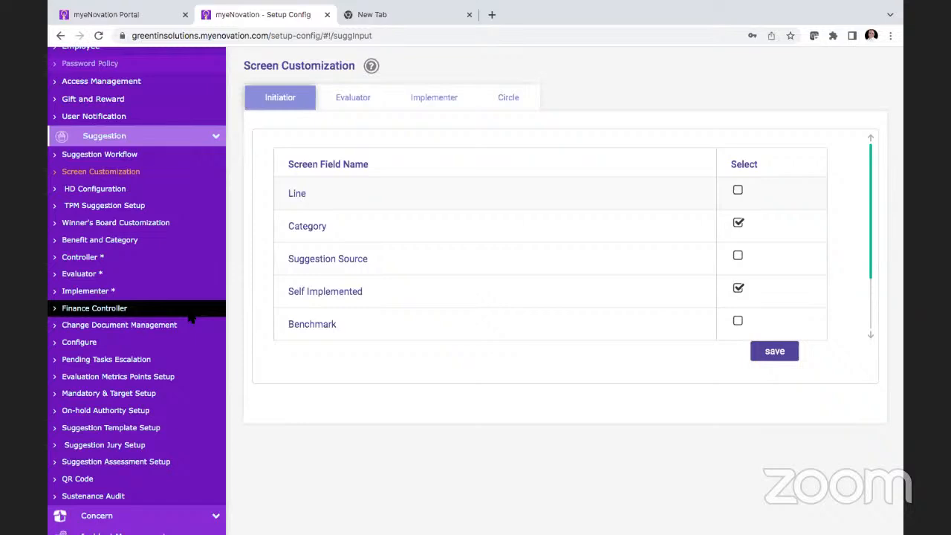
click(119, 342)
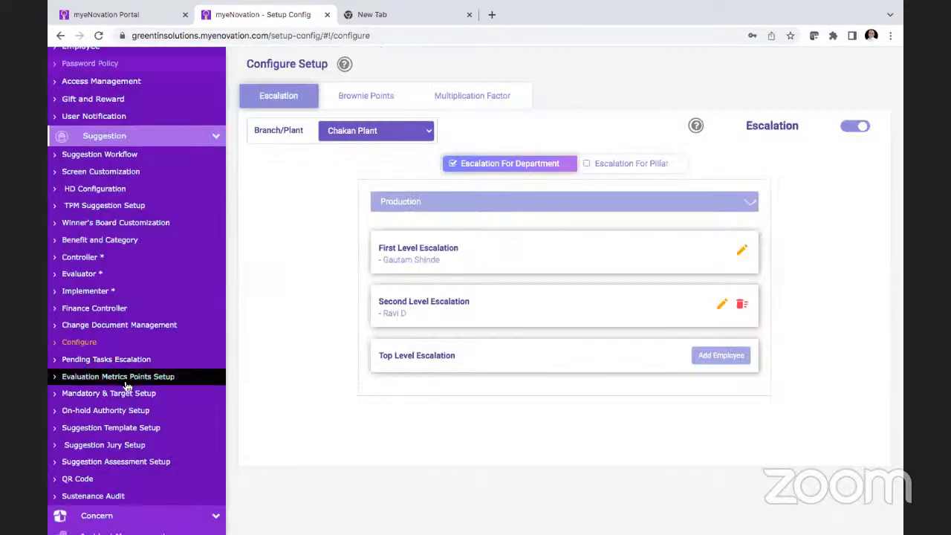
click(126, 382)
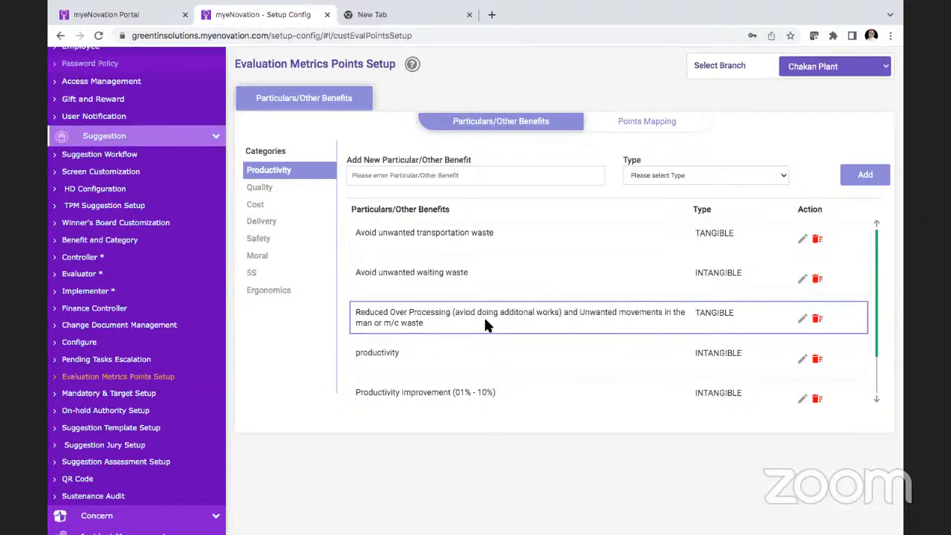
Step: Examine Points Mapping for the Productivity and Quality categories and compare it with the Productivity particulars list
click(671, 121)
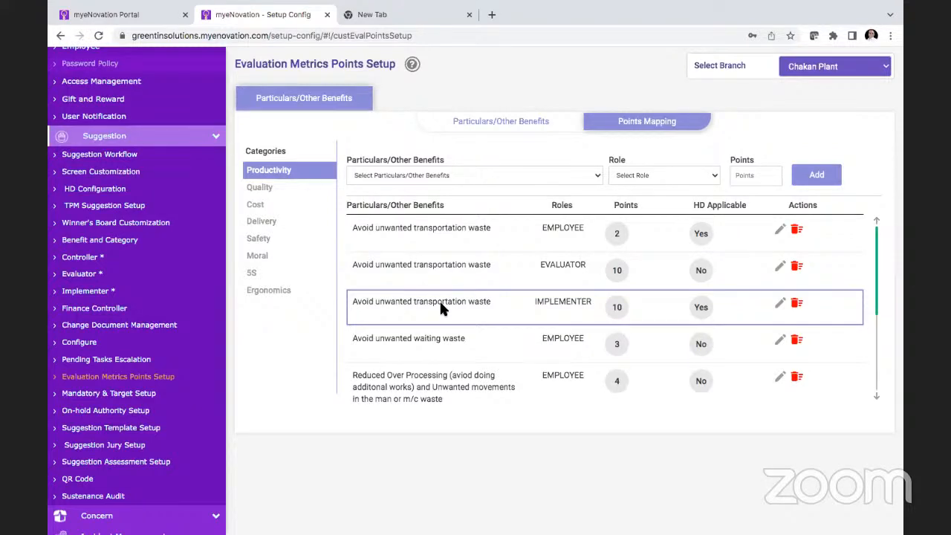
click(298, 194)
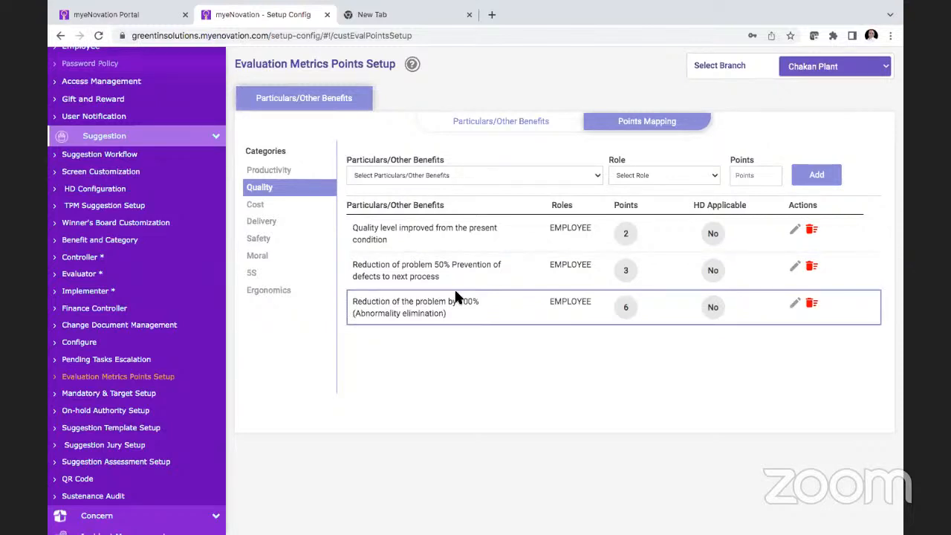
click(498, 121)
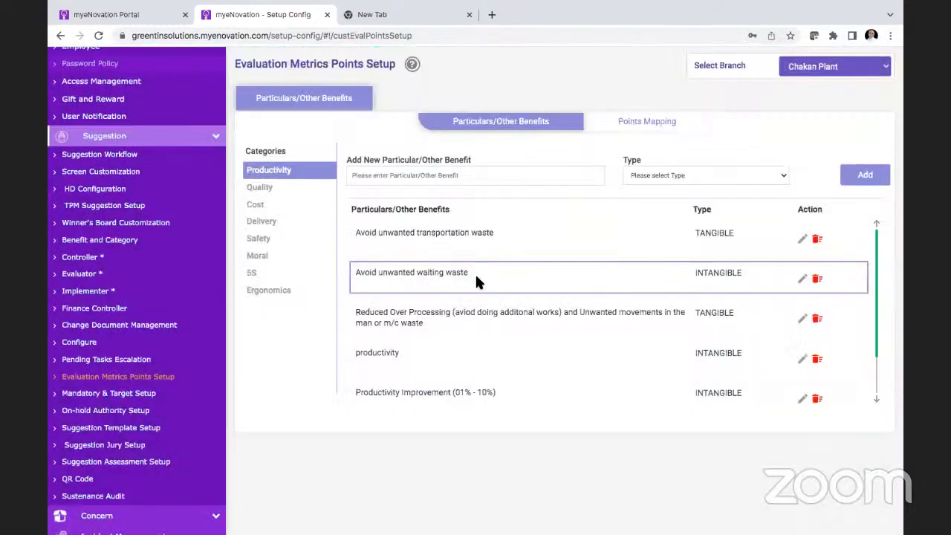
scroll(476, 278, down, 1)
scroll(478, 283, up, 1)
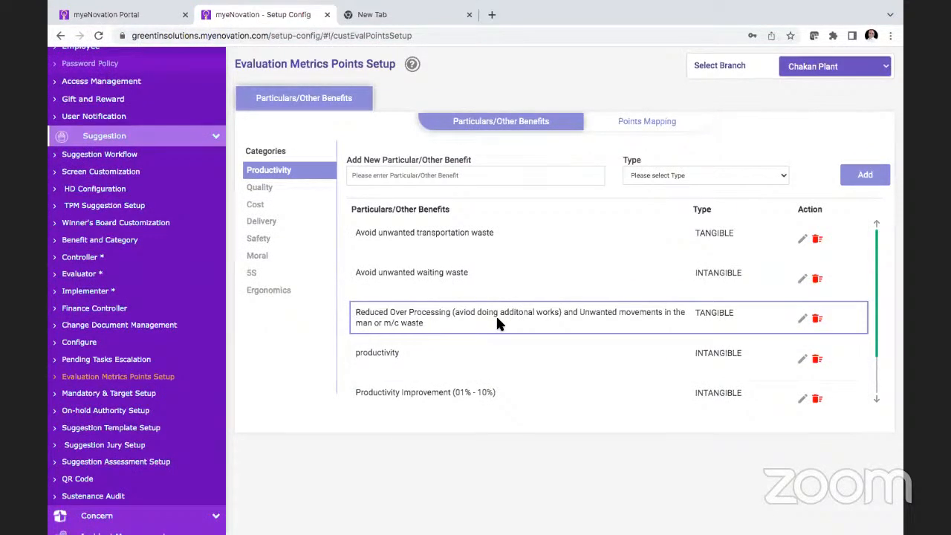
click(644, 123)
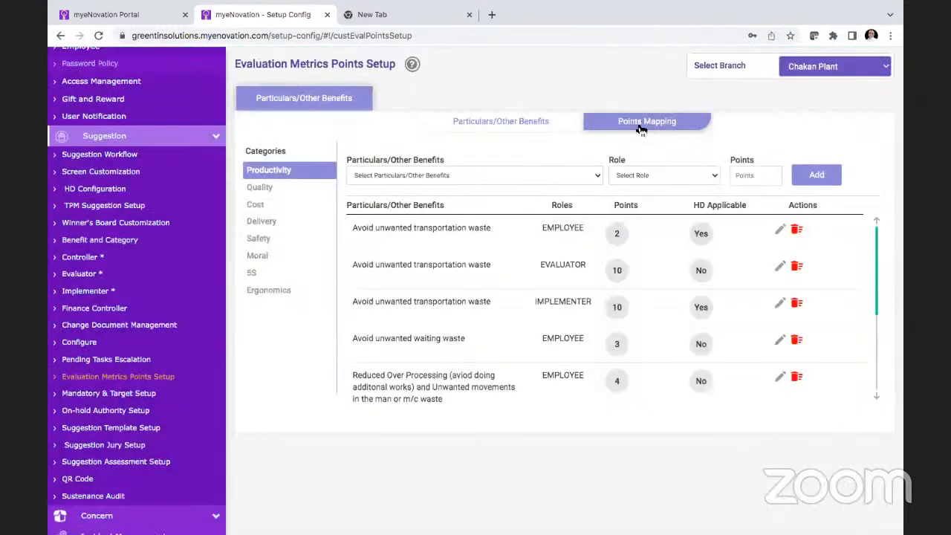
Step: In Mandatory Setup for the Chakan Plant, enable Happiness Index and Before & After Image
click(121, 398)
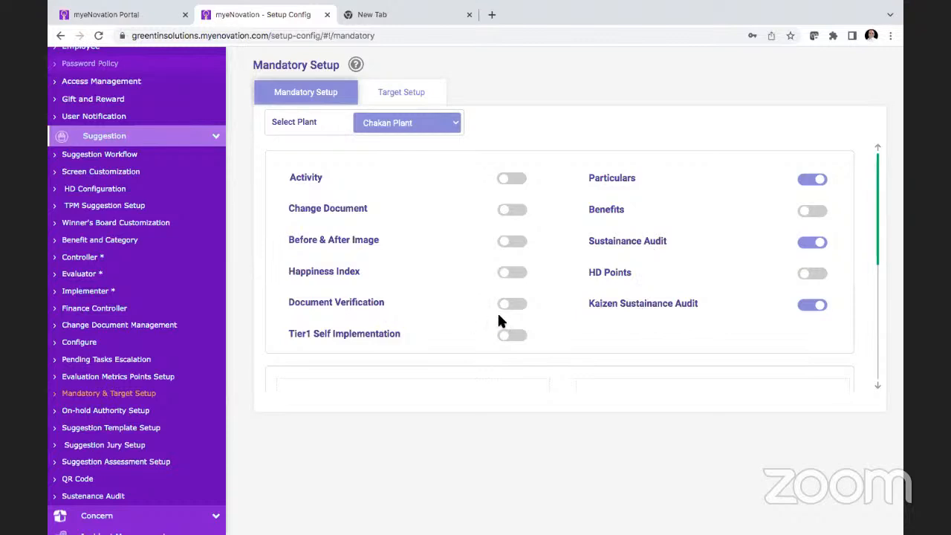
click(518, 275)
click(512, 242)
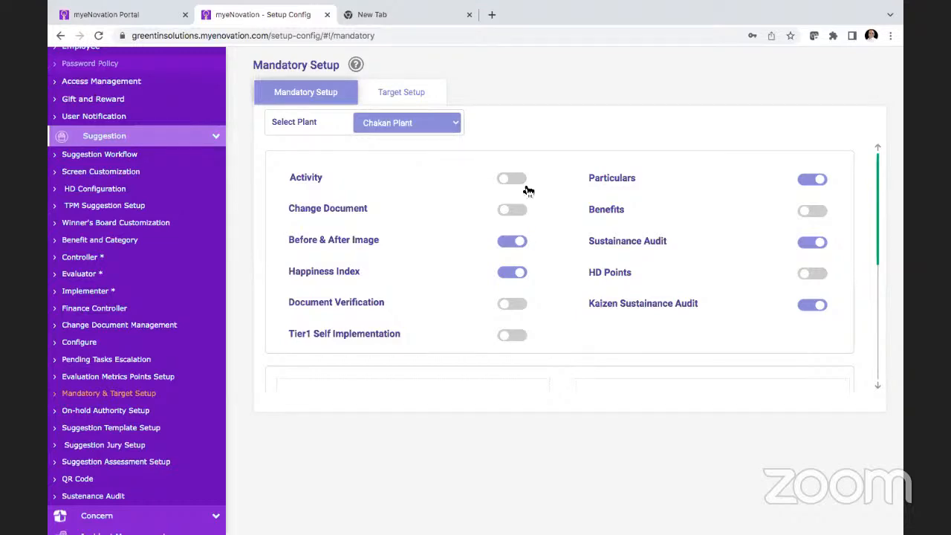
Step: Review the Chakan Plant's targets in Target Setup and compare them with the target lines on the dashboard's suggestion and MTTI charts
click(401, 92)
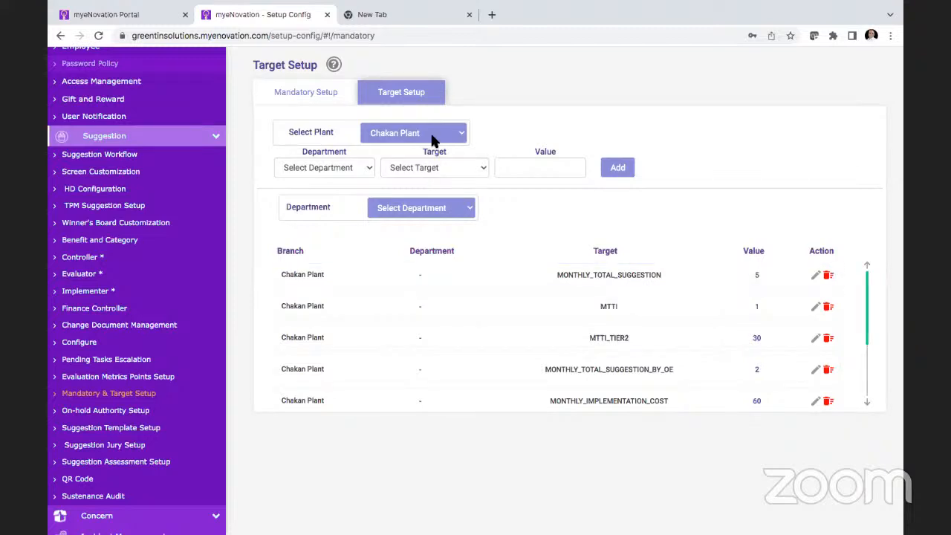
scroll(659, 343, down, 3)
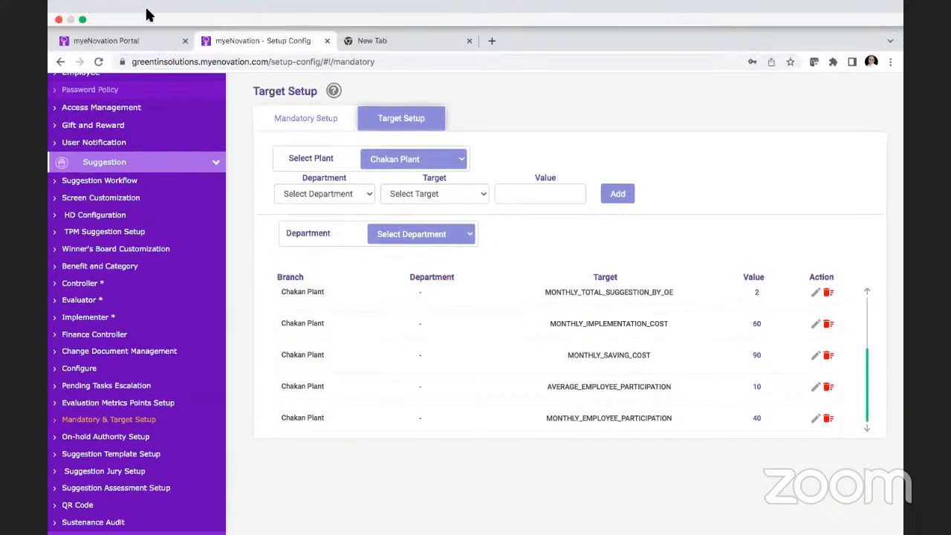
click(149, 14)
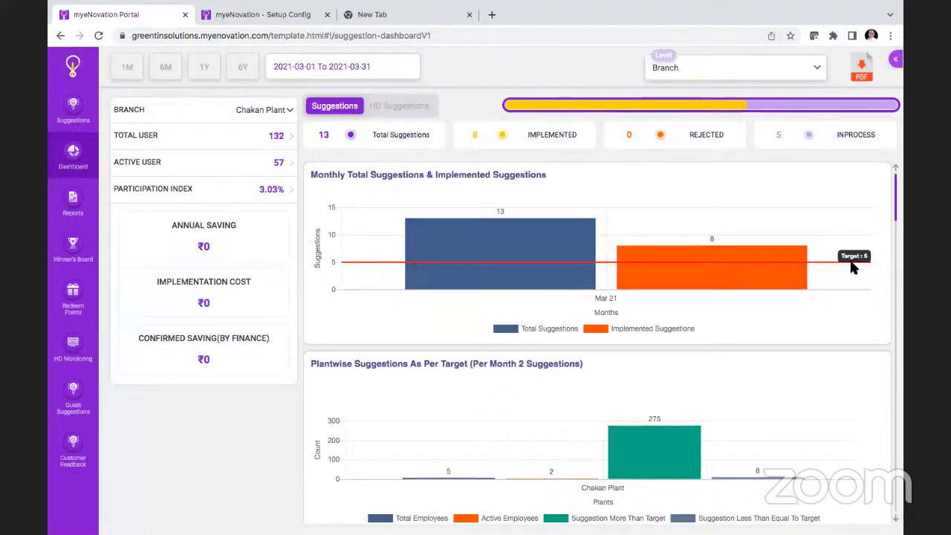
scroll(852, 267, down, 5)
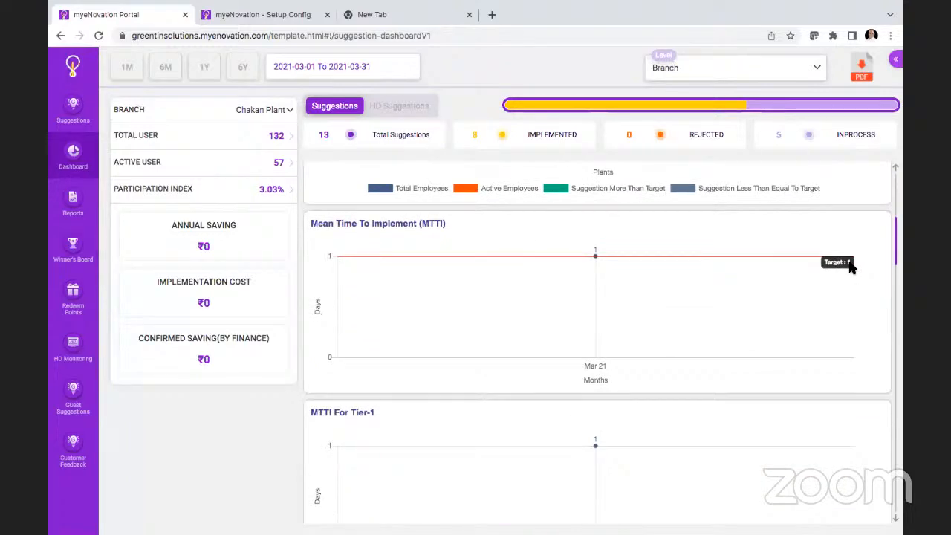
scroll(847, 267, down, 3)
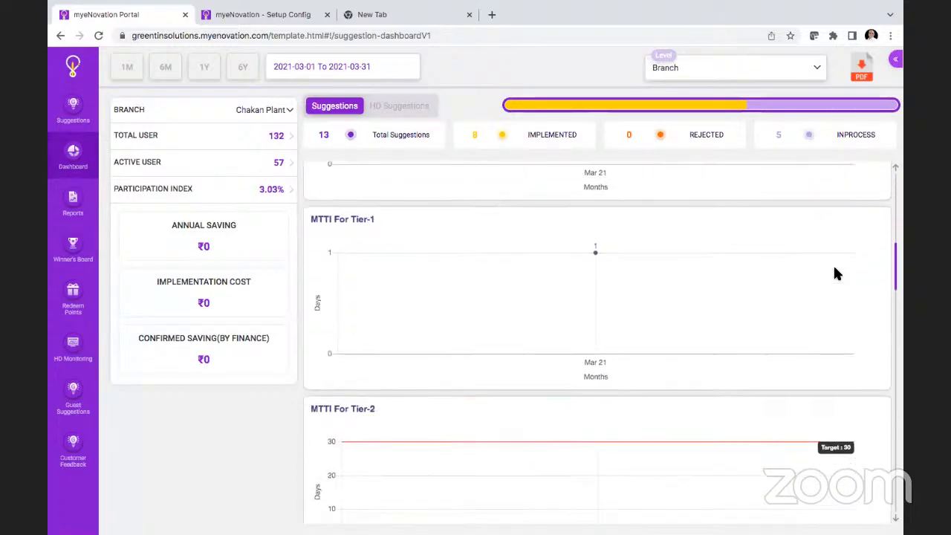
scroll(834, 269, down, 1)
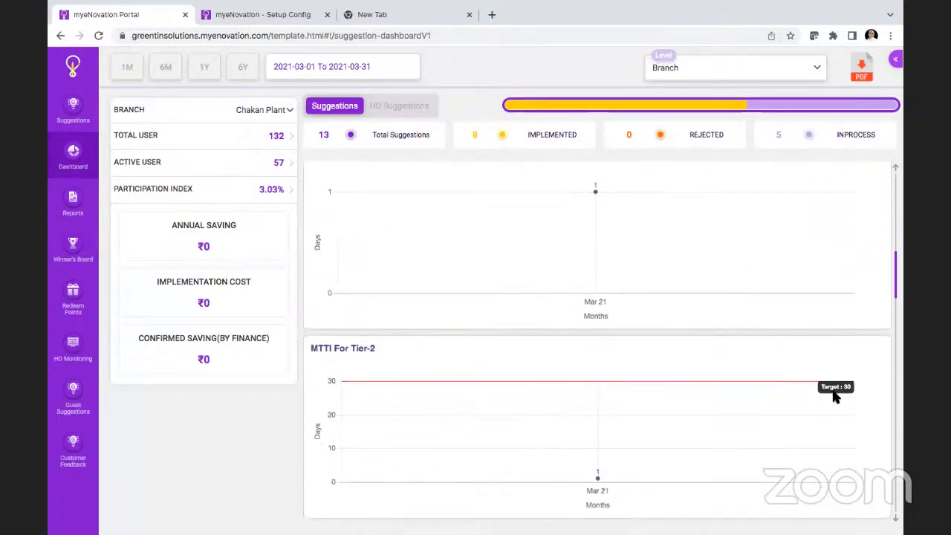
click(265, 16)
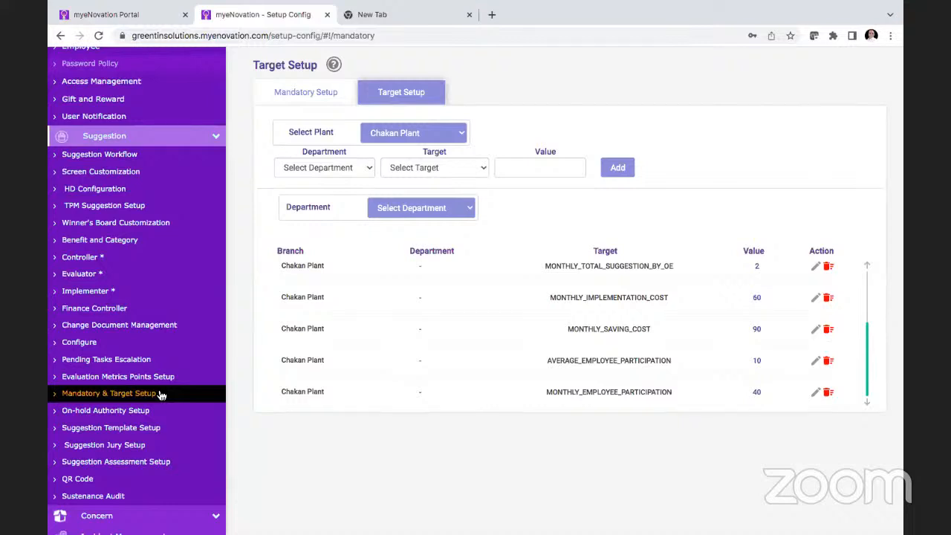
Step: View the Chakan Plant's on-hold decision authority and the available Kaizen templates in Suggestion Template Setup
scroll(160, 395, down, 2)
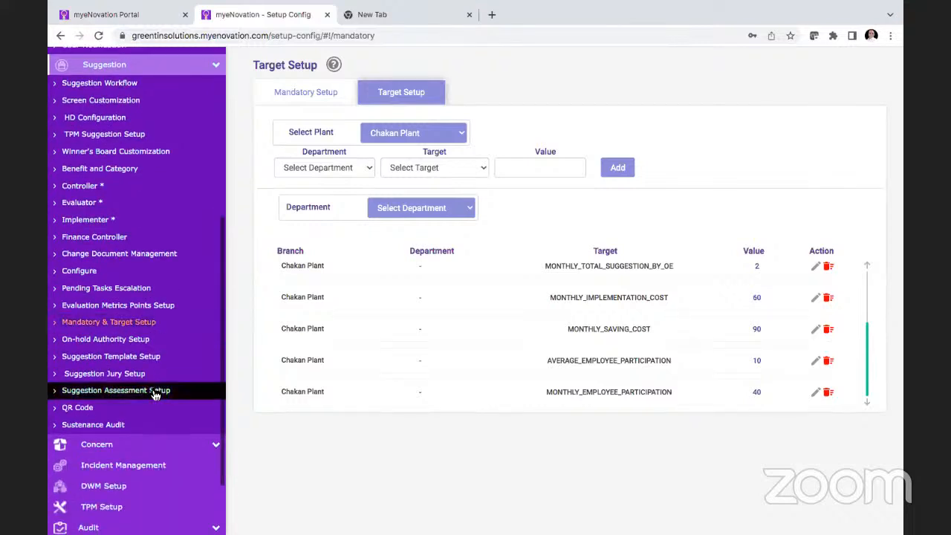
click(137, 339)
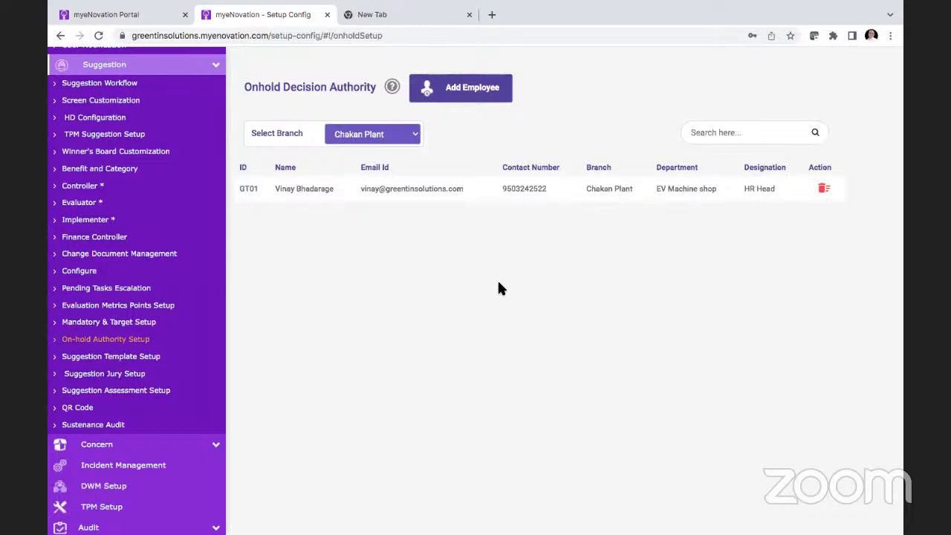
click(124, 357)
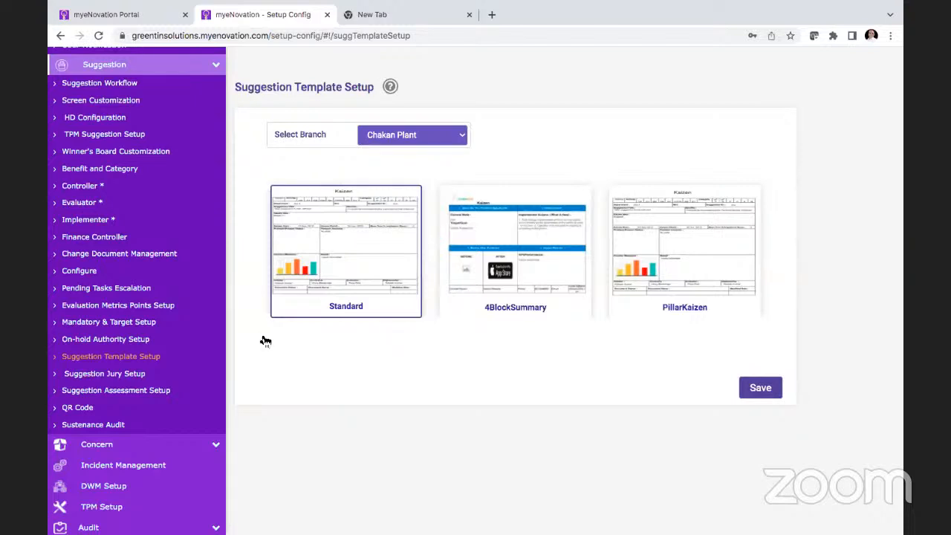
Step: Review the Chakan Plant's department juries in Suggestion Jury Setup and both the assessment schedule and assessment authority in Suggestion Assessment Setup
click(125, 376)
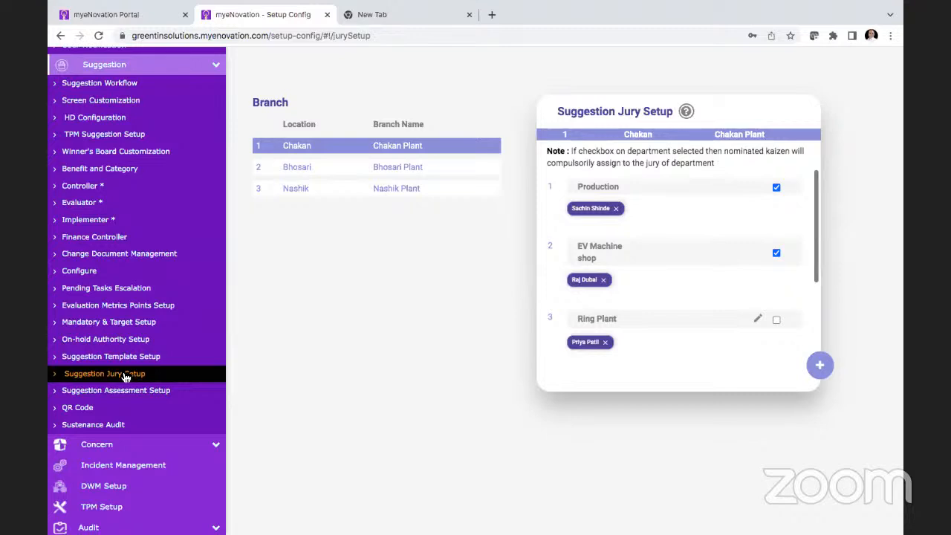
click(171, 388)
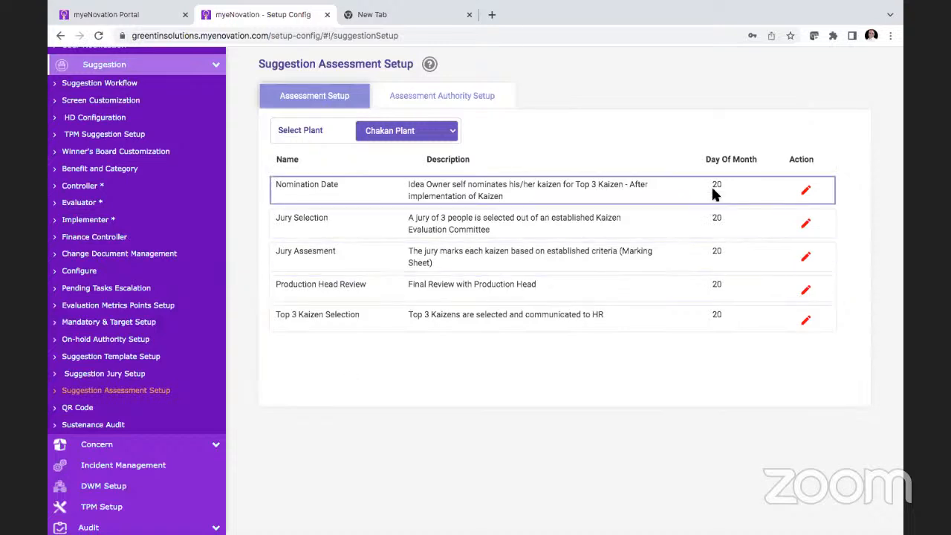
click(421, 97)
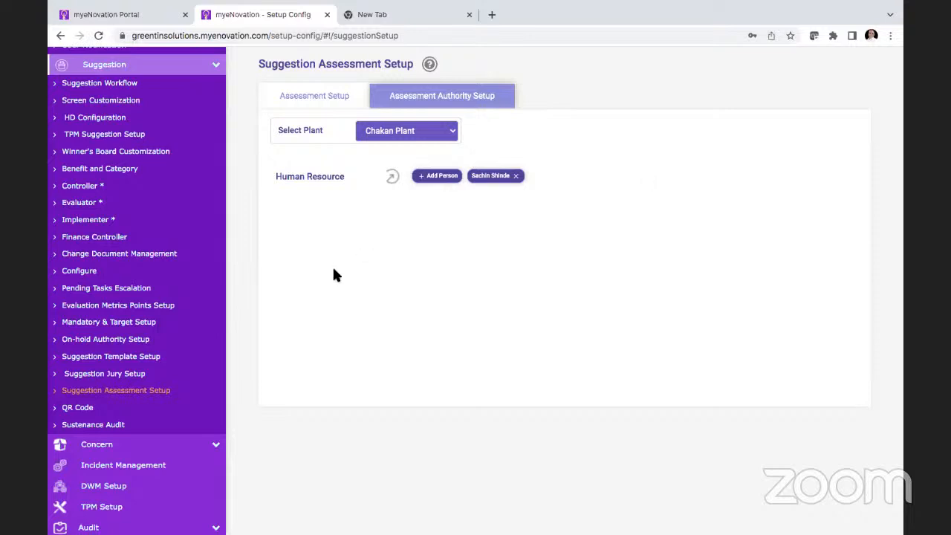
Step: View the Chakan Plant's generated QR codes for Guest Suggestion and Customer Feedback, ending on Customer Feedback
click(112, 410)
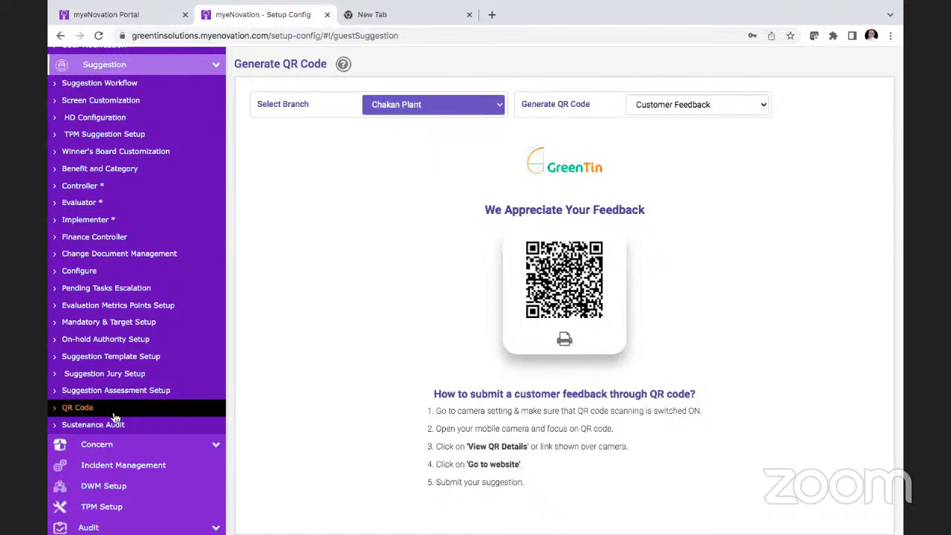
click(681, 107)
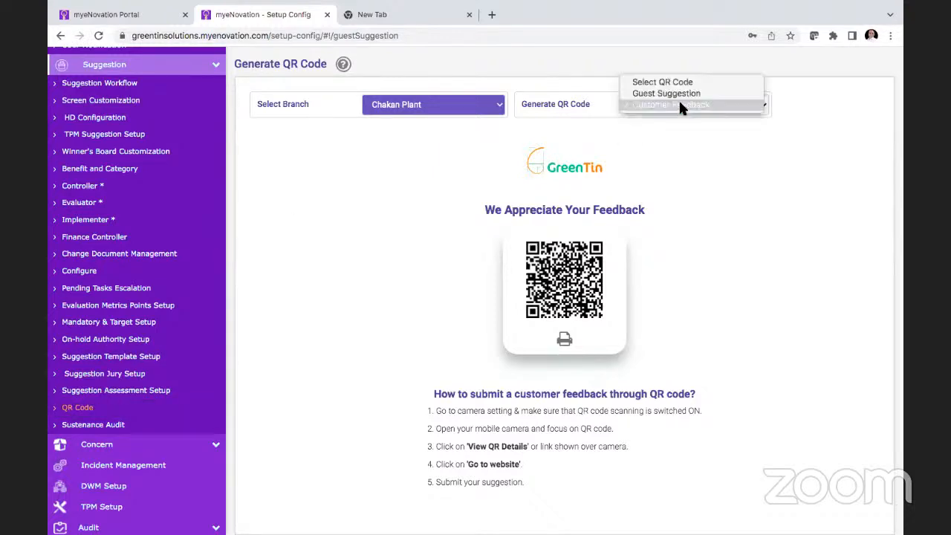
click(680, 104)
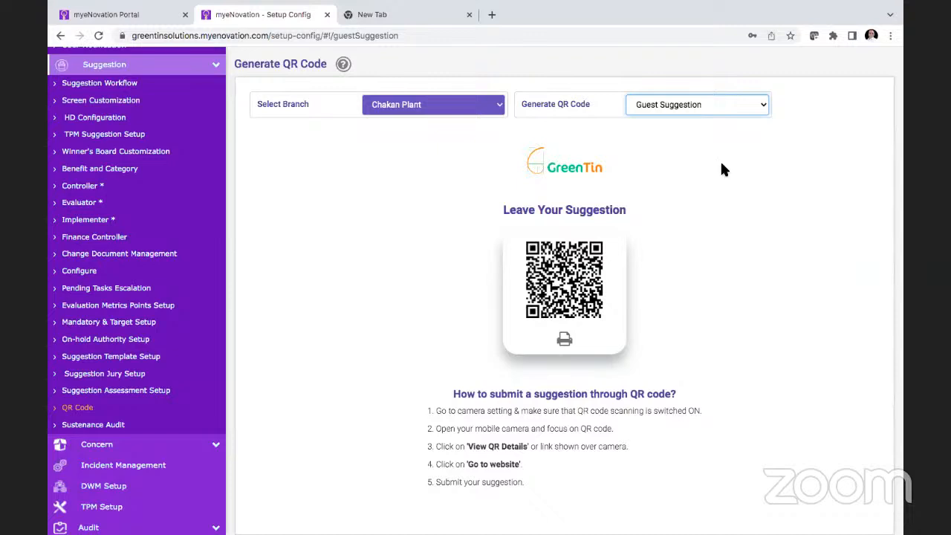
click(731, 105)
click(706, 113)
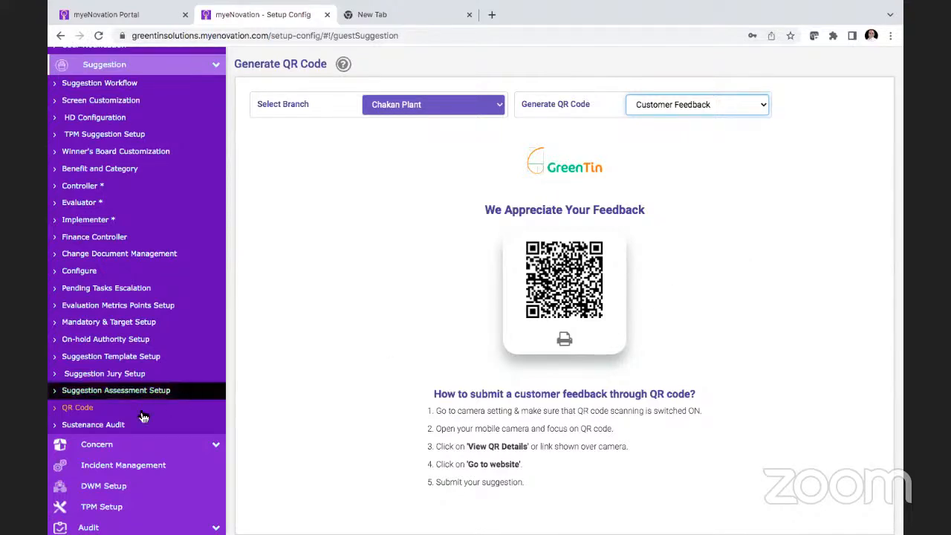
Step: Check the audit frequency options in the Chakan Plant's Sustenance Audit Setup, keeping MONTHLY, and review the auditors assigned per category
click(117, 425)
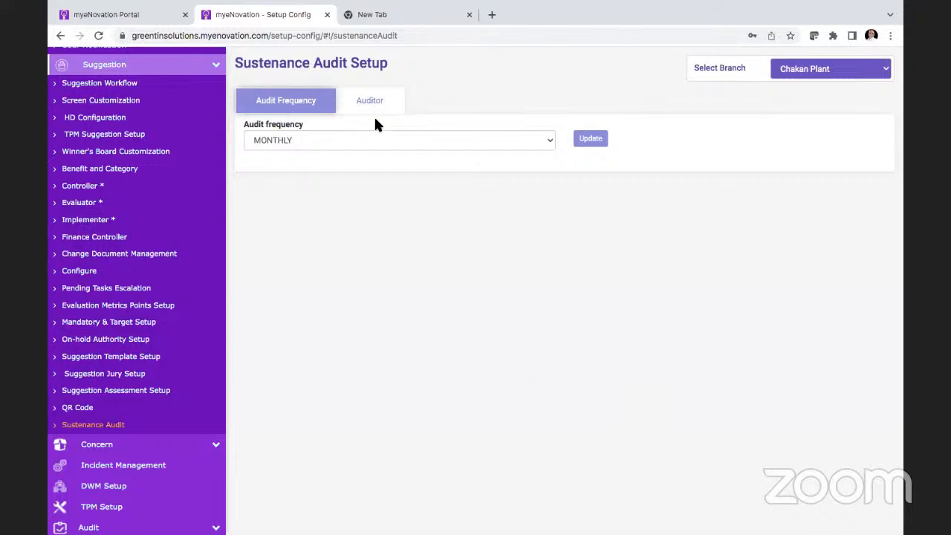
click(373, 141)
click(394, 205)
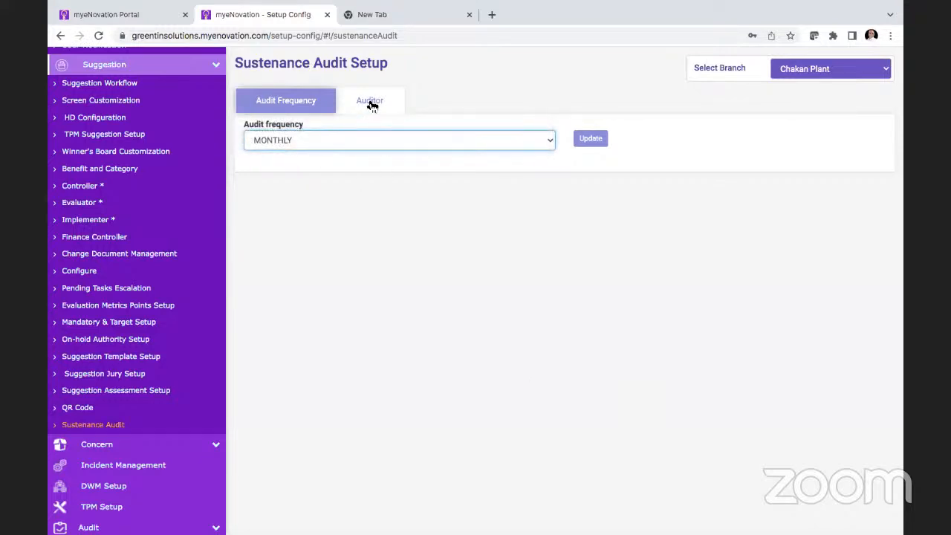
click(370, 103)
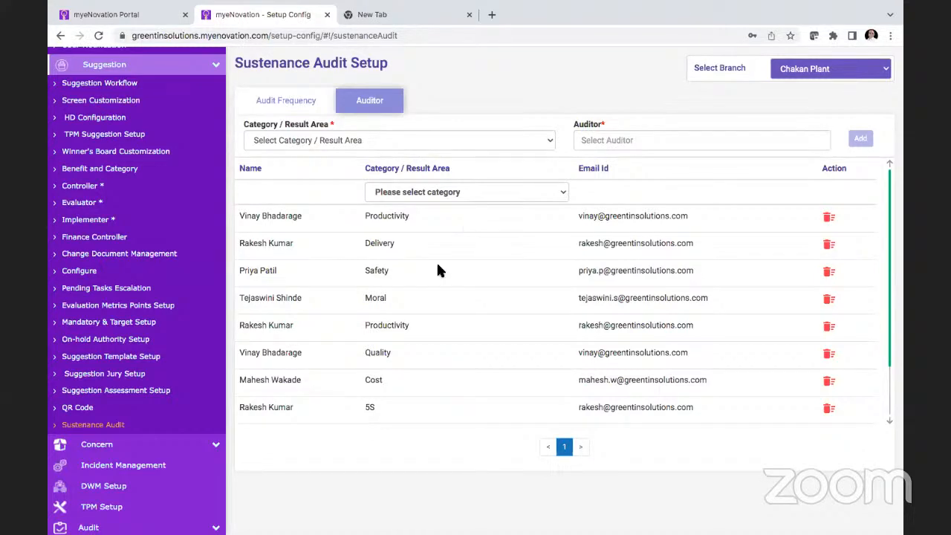
scroll(201, 390, up, 2)
scroll(201, 390, down, 1)
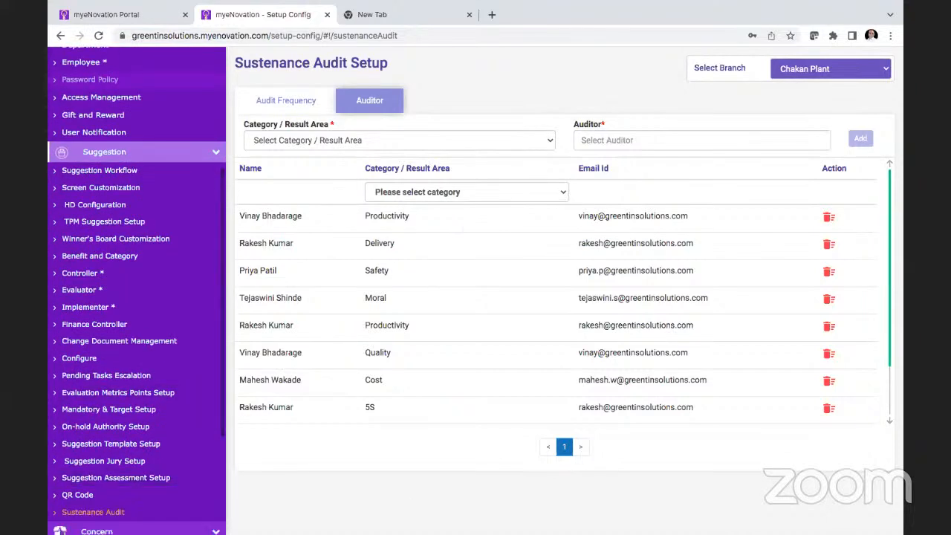